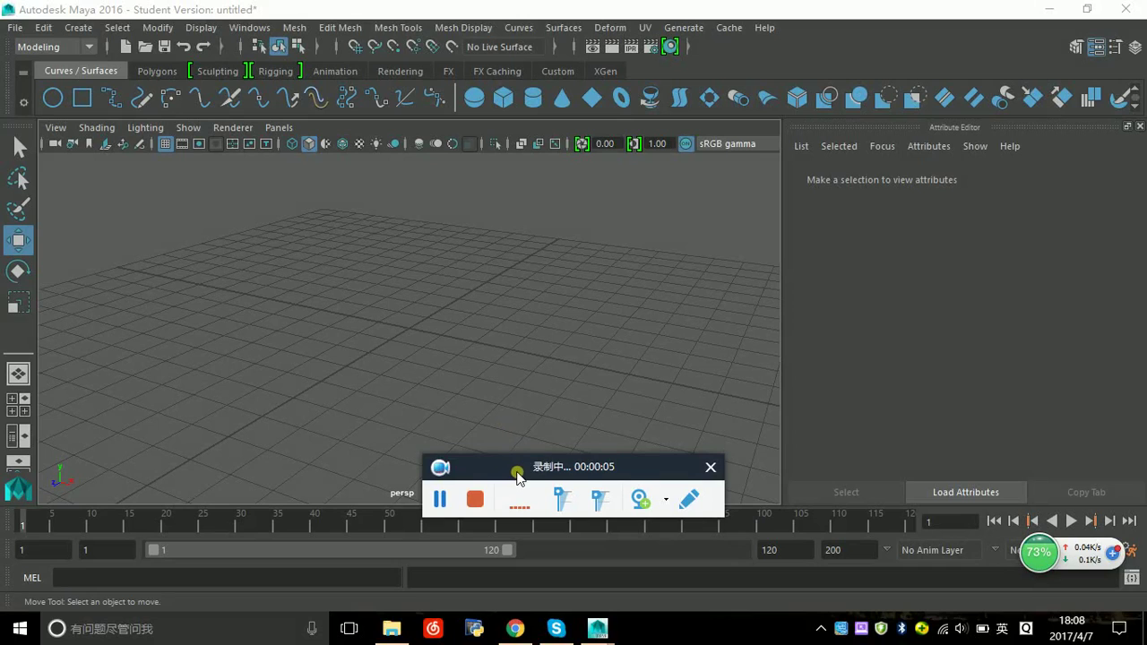
Step: Orbit and zoom around the empty grid to set up the view
left_click_drag(517, 478, 910, 546)
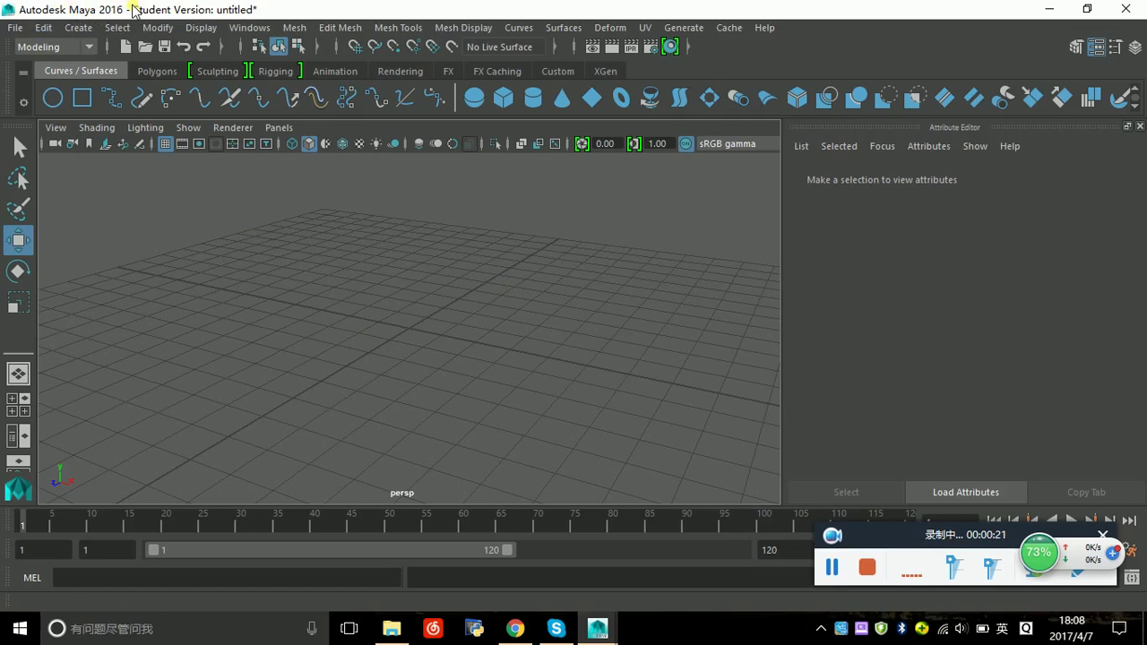
left_click_drag(259, 302, 260, 298, "alt")
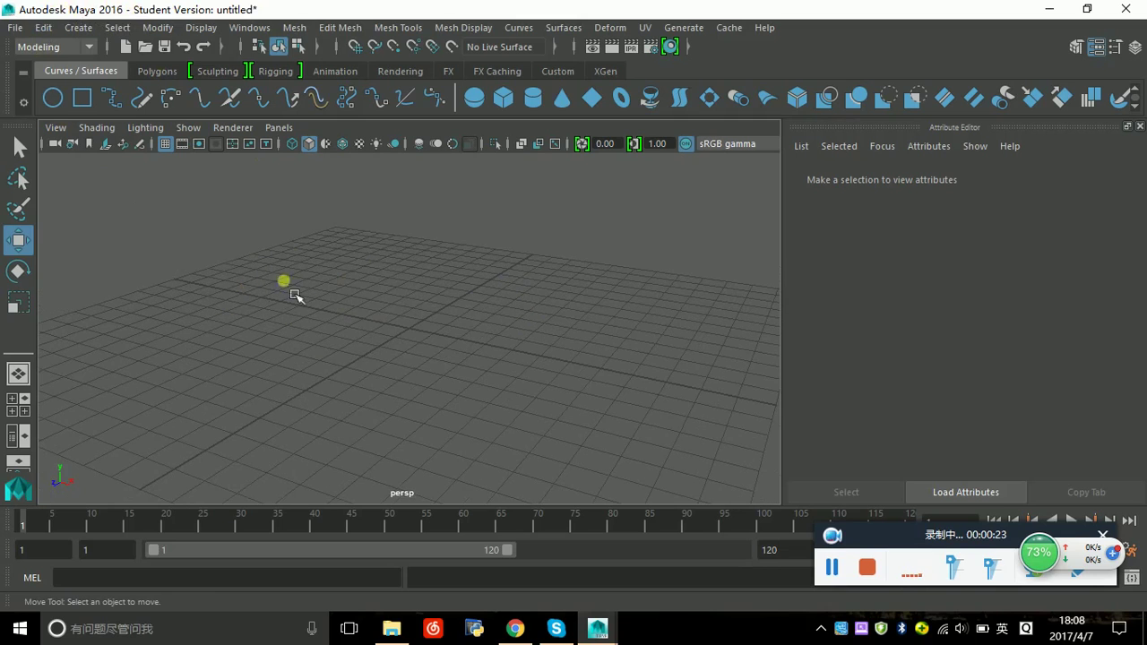
mouse_move(604, 338)
left_mouse_down("alt")
mouse_move(604, 351)
mouse_move(586, 338)
left_mouse_up("alt")
scroll(157, 267, "down", 2)
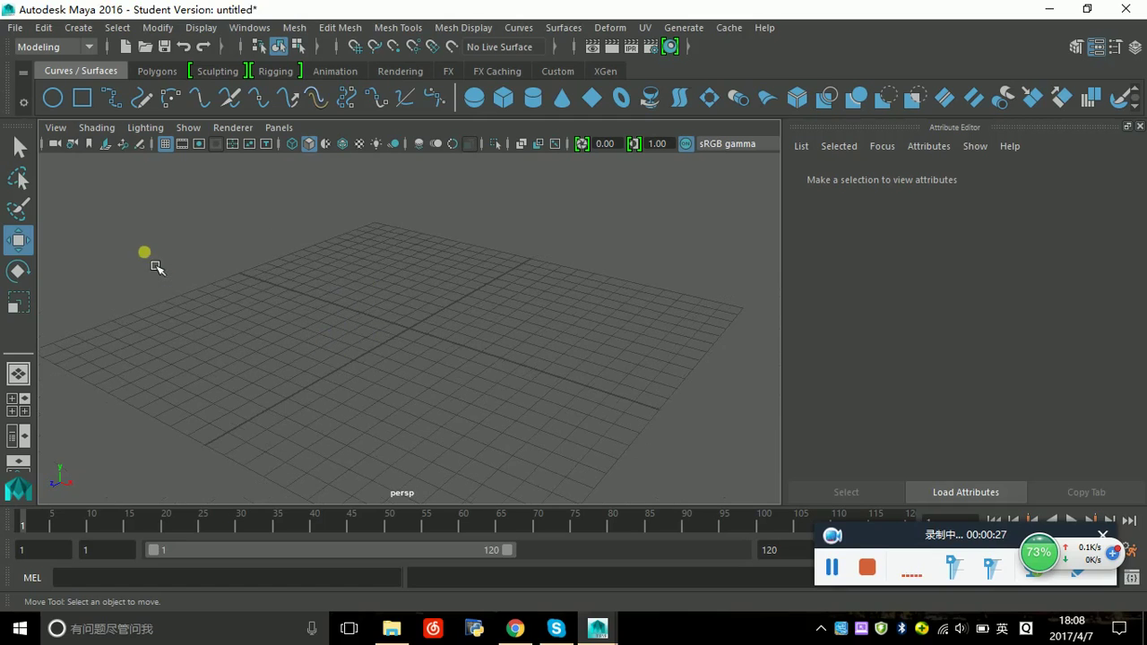
scroll(263, 296, "up", 2)
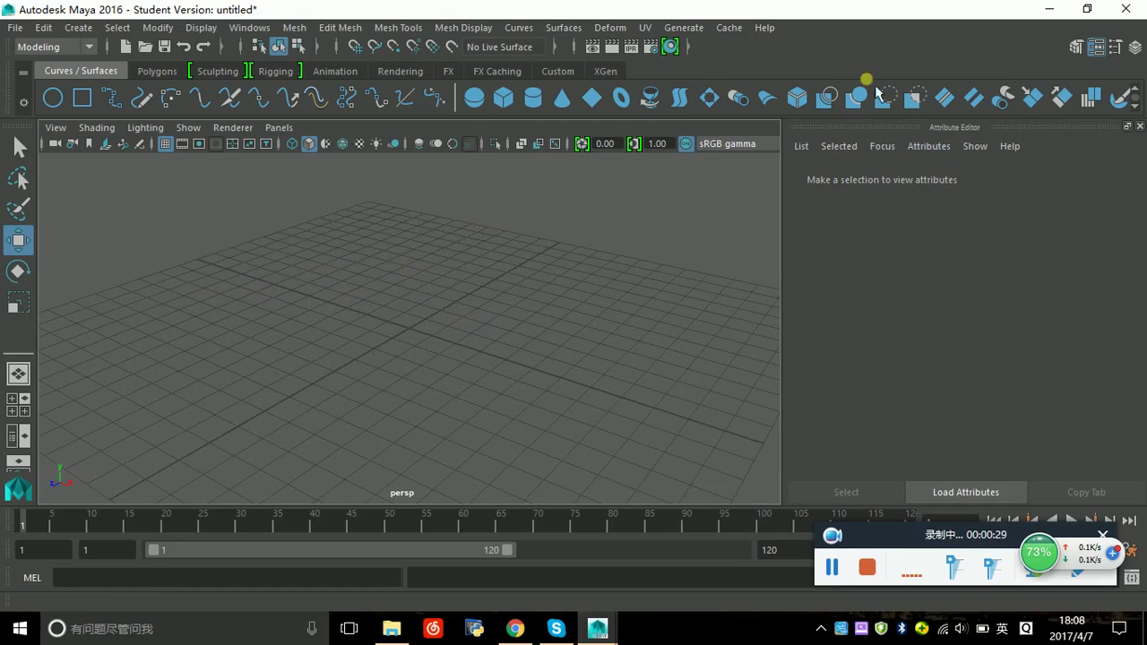
left_click(146, 322)
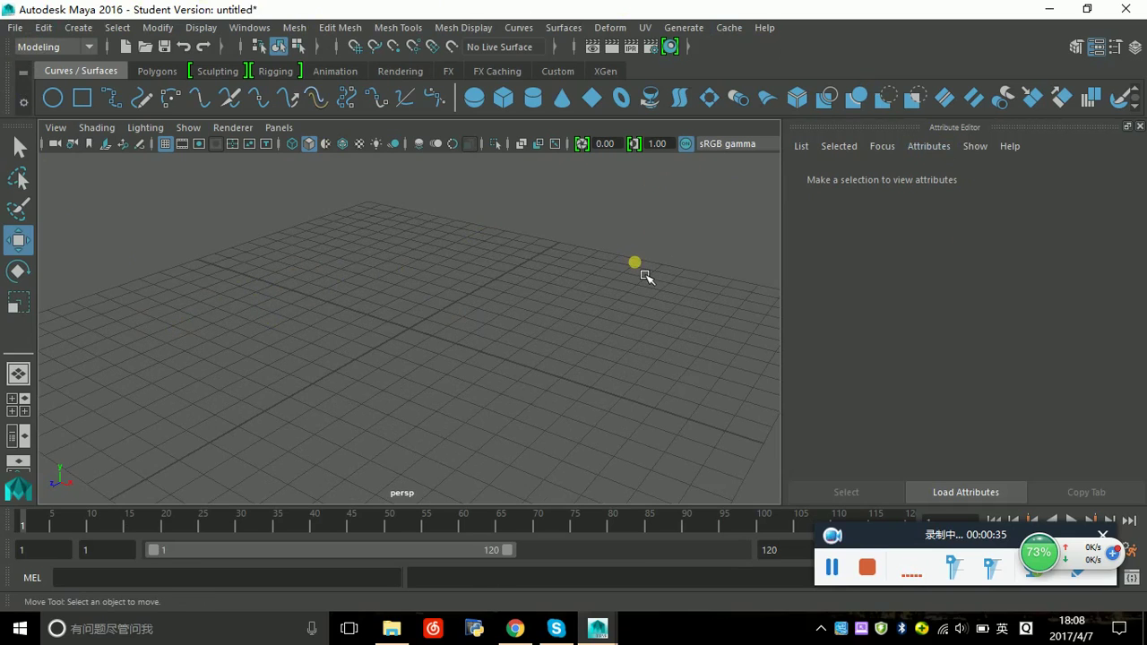
scroll(284, 313, "down", 2)
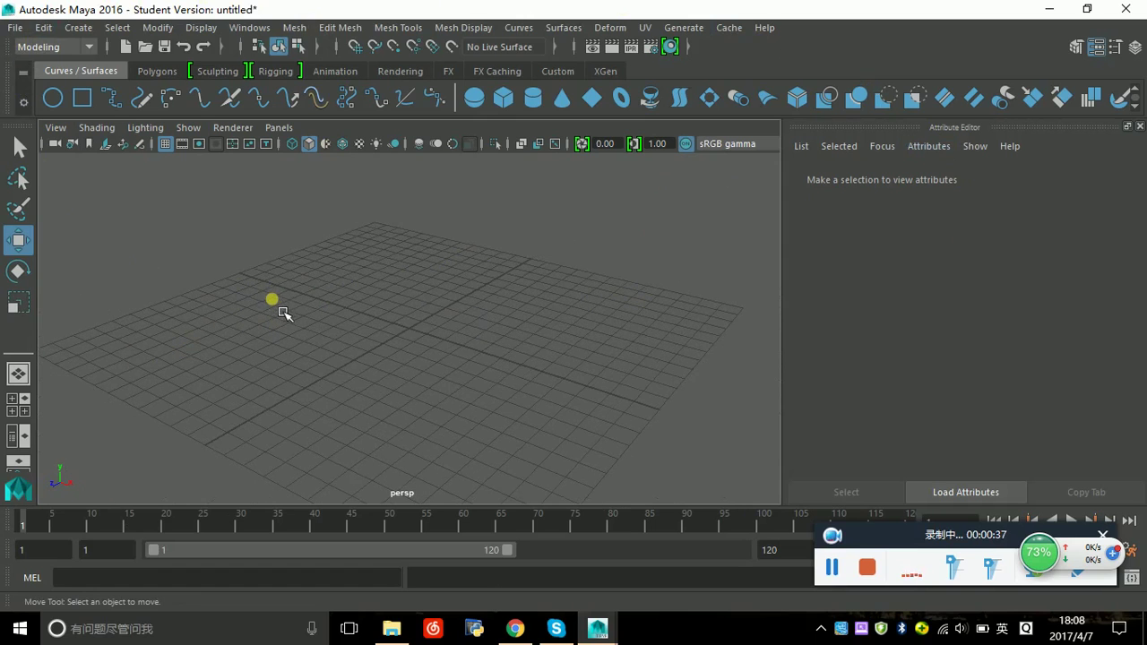
scroll(305, 317, "up", 2)
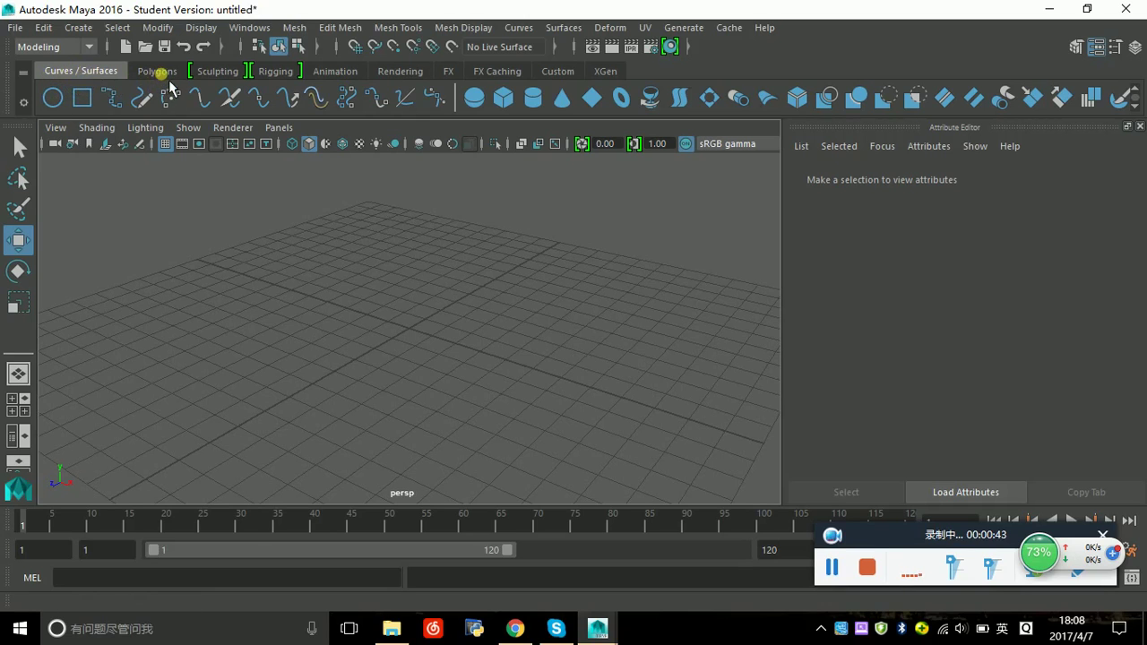
Step: Create a NURBS circle at the origin and set its Rotate X to 90
left_click(65, 96)
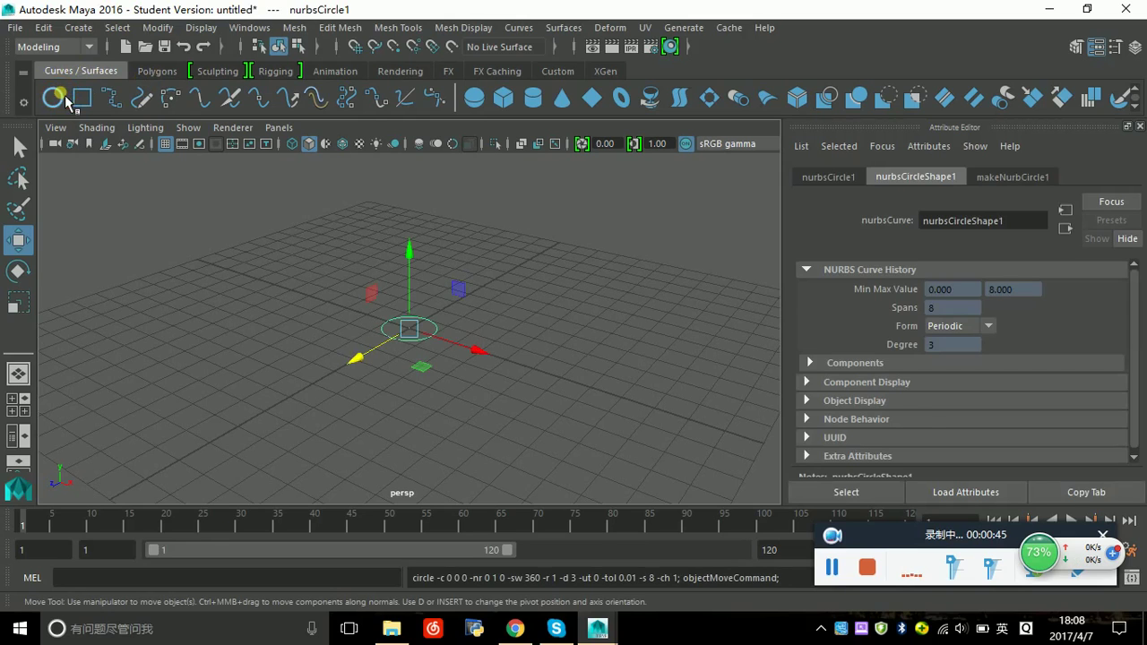
left_click(818, 178)
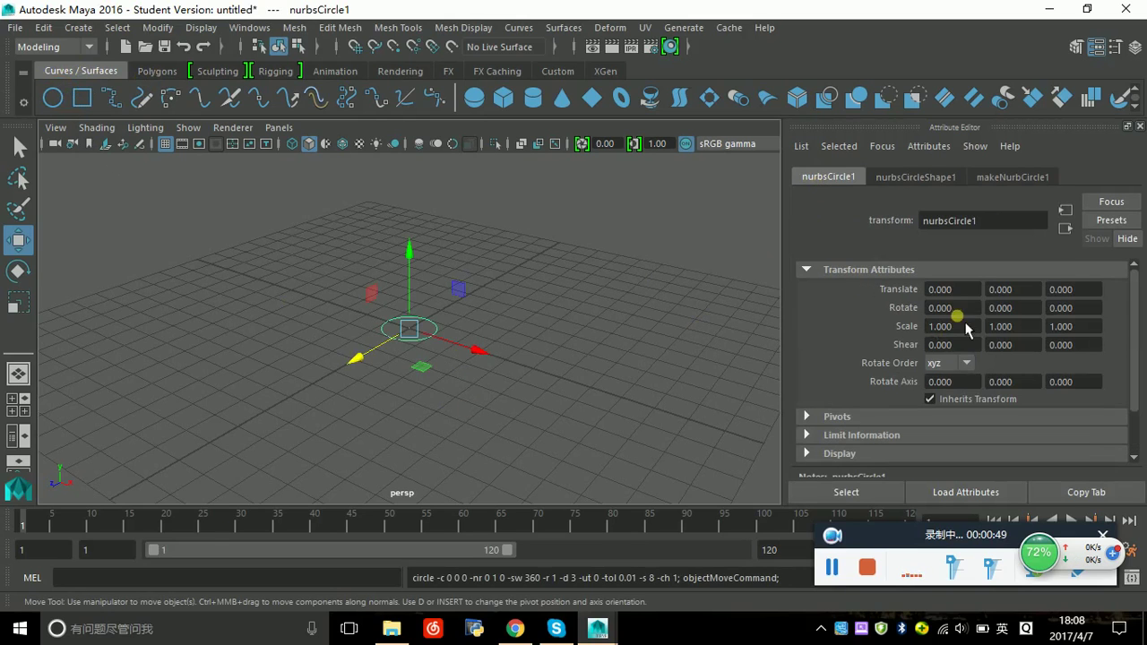
type("90")
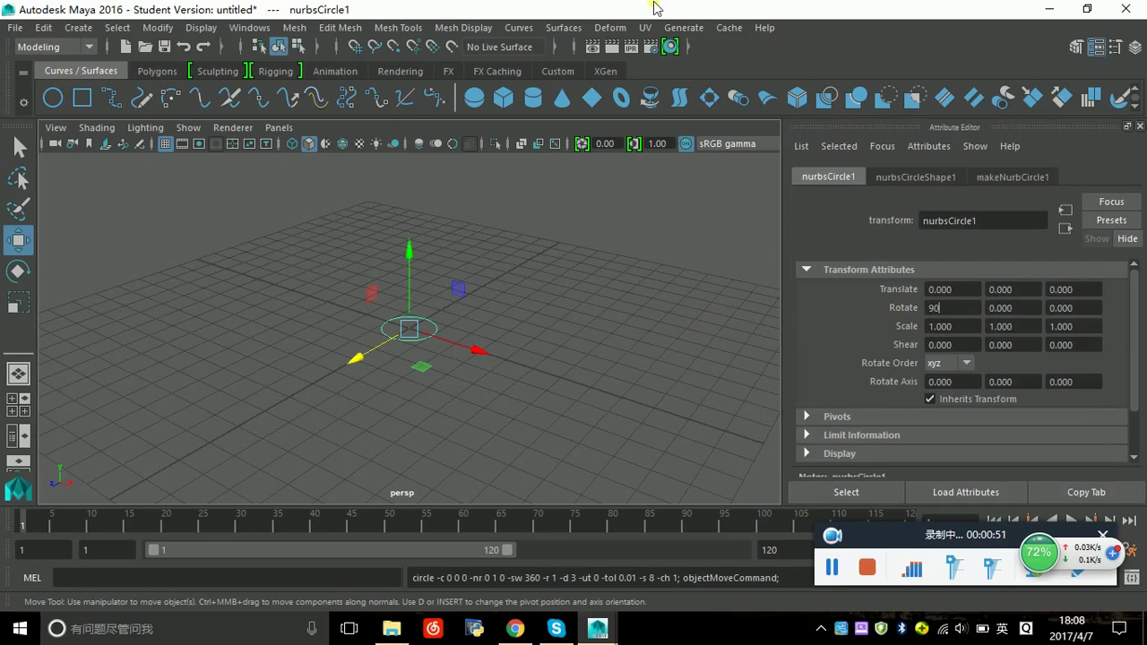
key("Return")
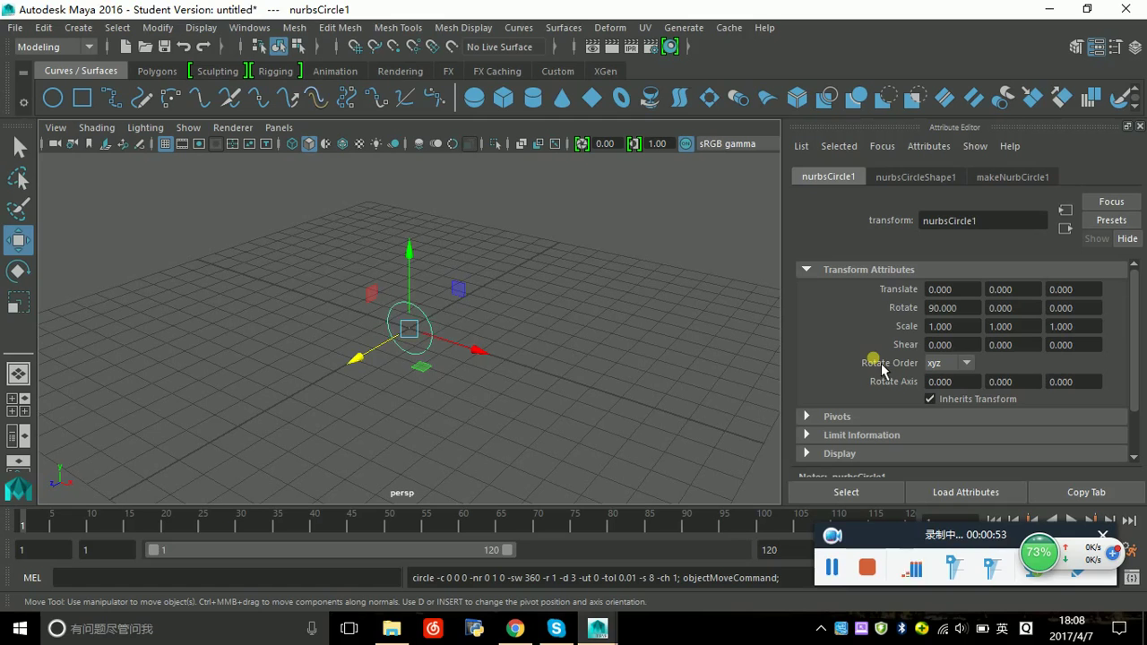
Step: Scale the circle uniformly to 1.587
left_click_drag(397, 430, 469, 430, "alt")
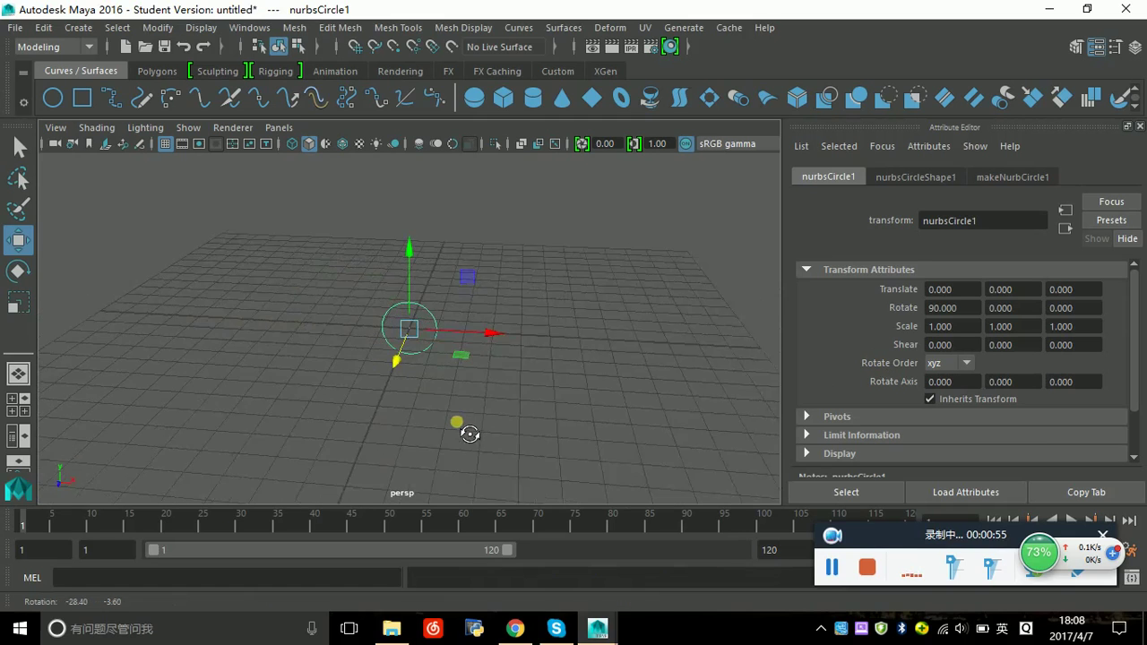
scroll(467, 435, "up", 3)
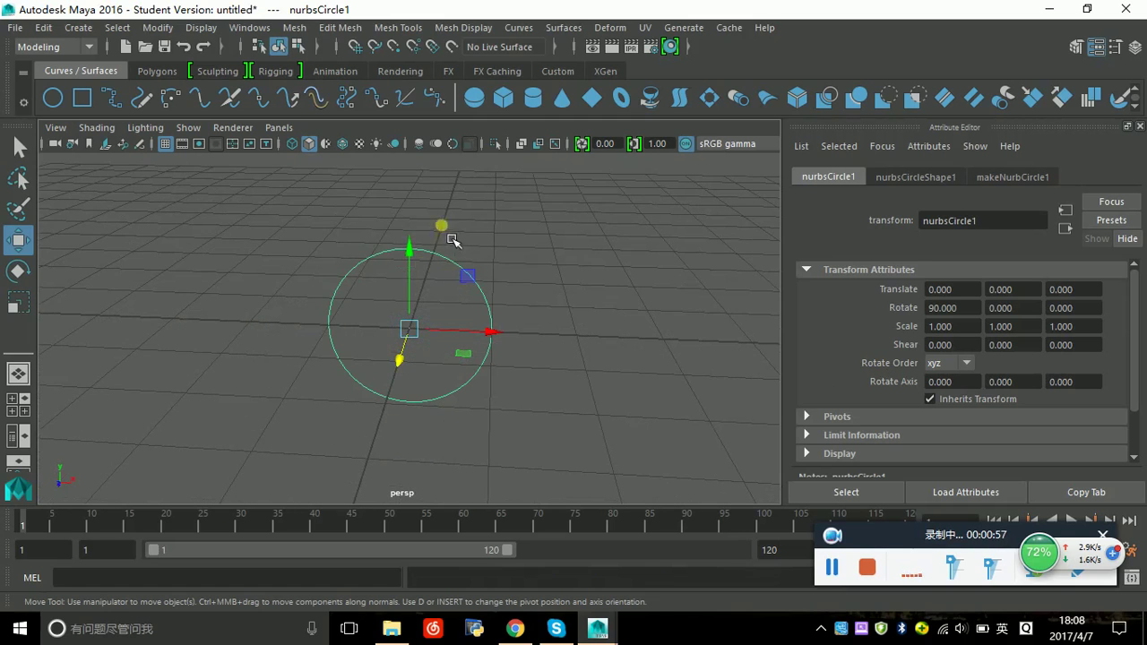
left_click(22, 303)
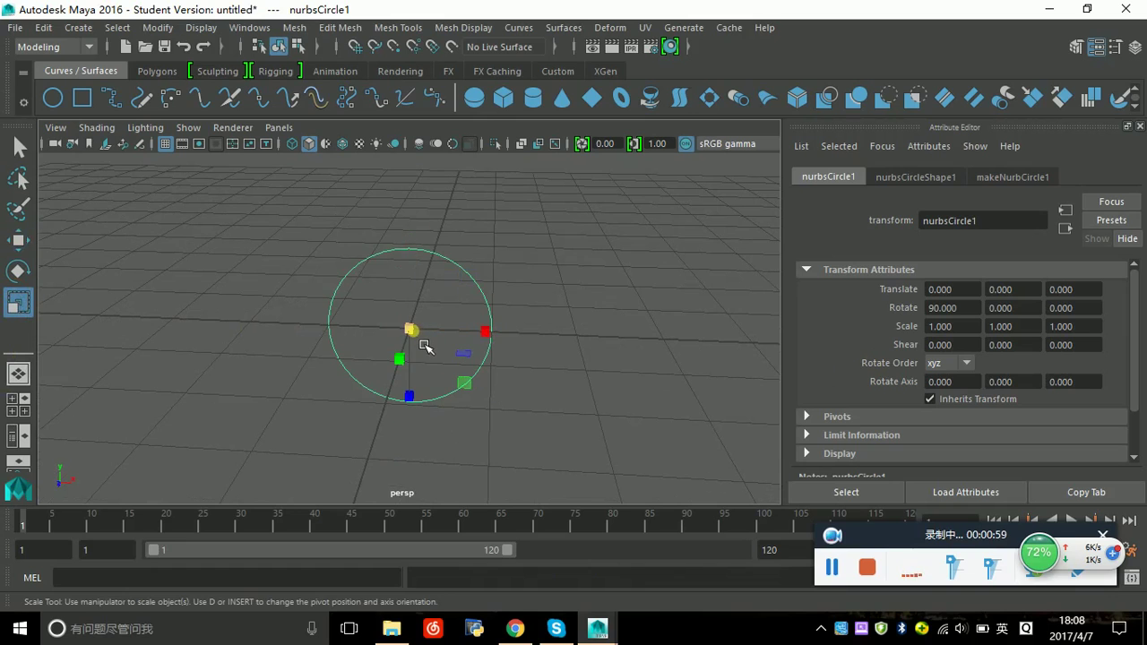
left_click_drag(422, 337, 539, 436)
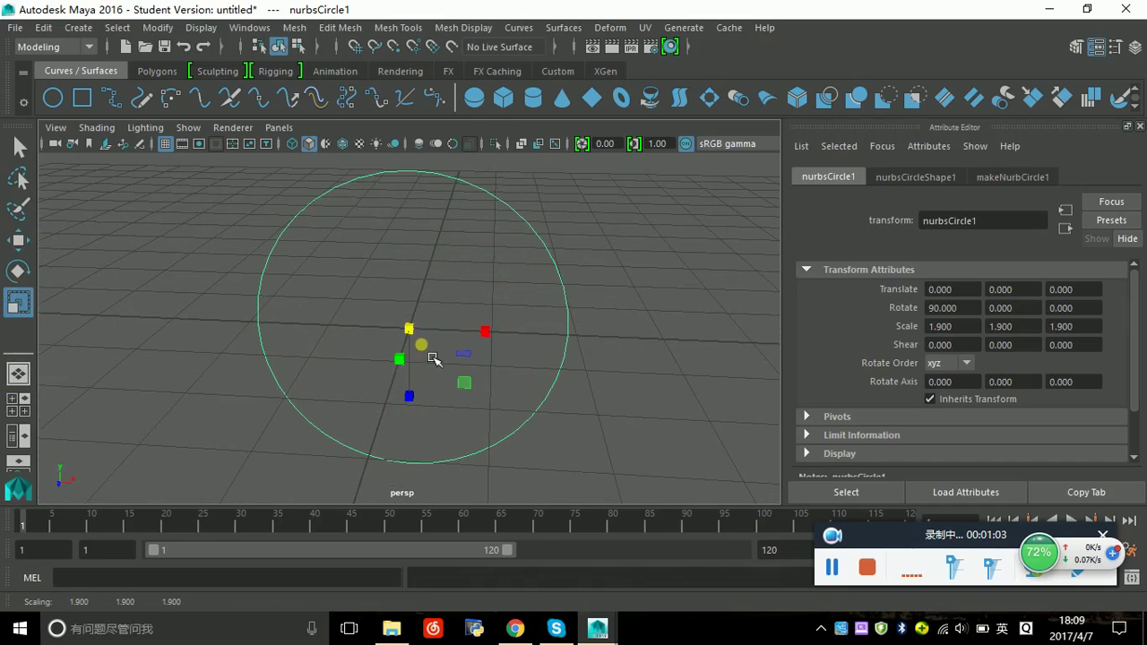
left_click_drag(426, 346, 367, 346)
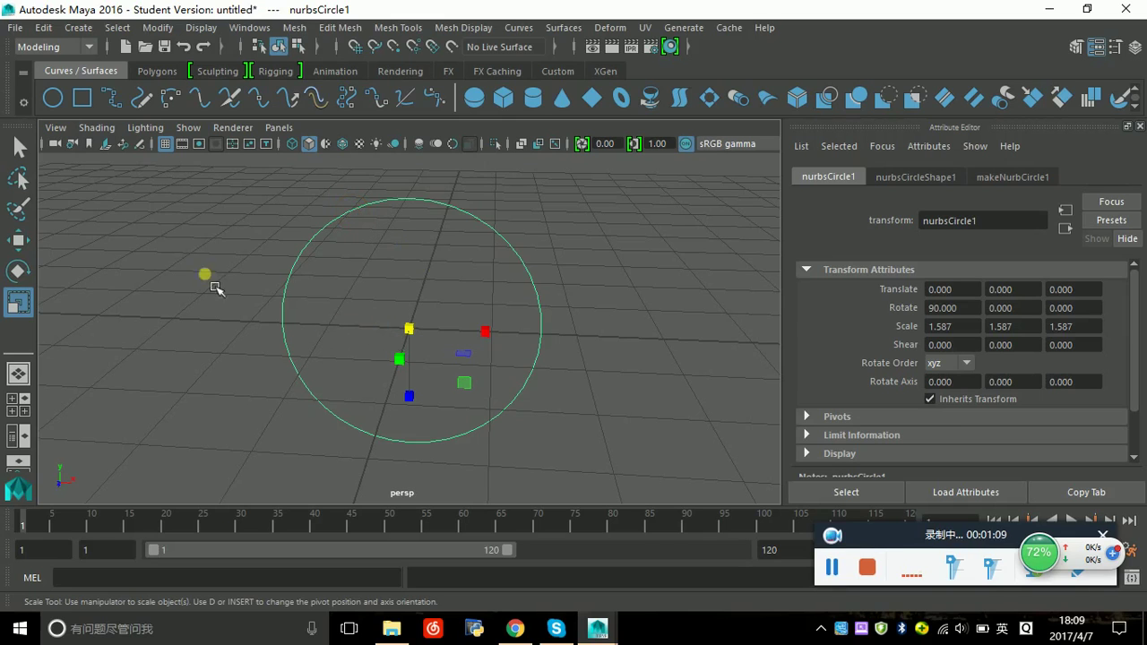
Step: Duplicate the large circle, shrink the copy to 0.339 and place it as the left eye
key("w")
key("ctrl+d")
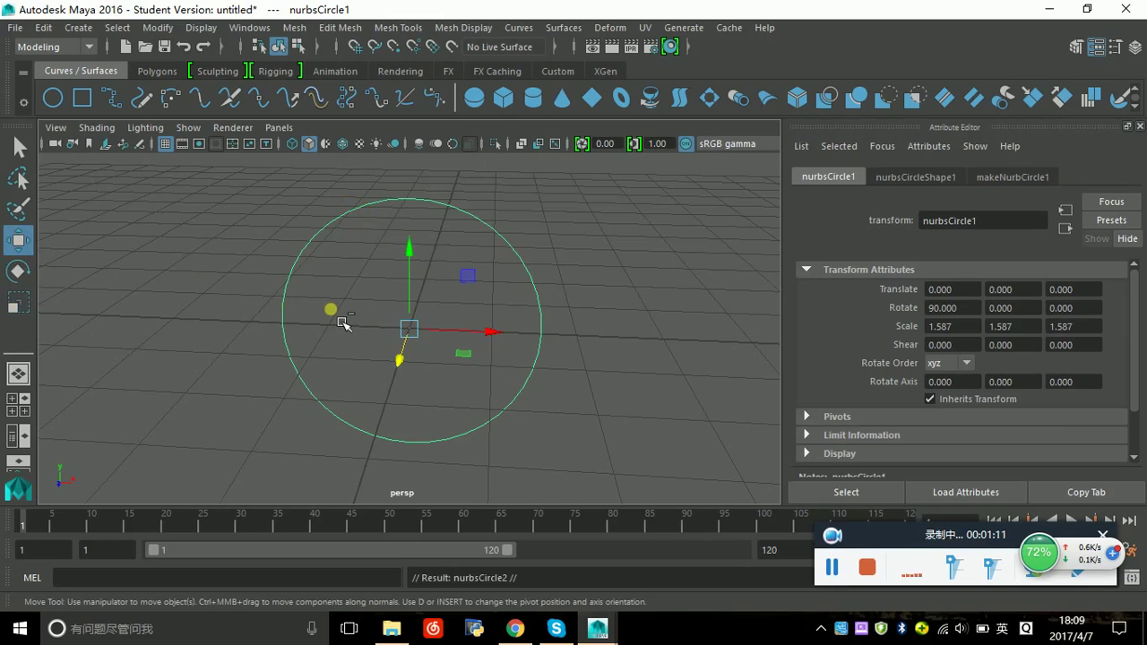
left_click_drag(482, 333, 174, 238)
left_click(18, 301)
left_click(176, 242)
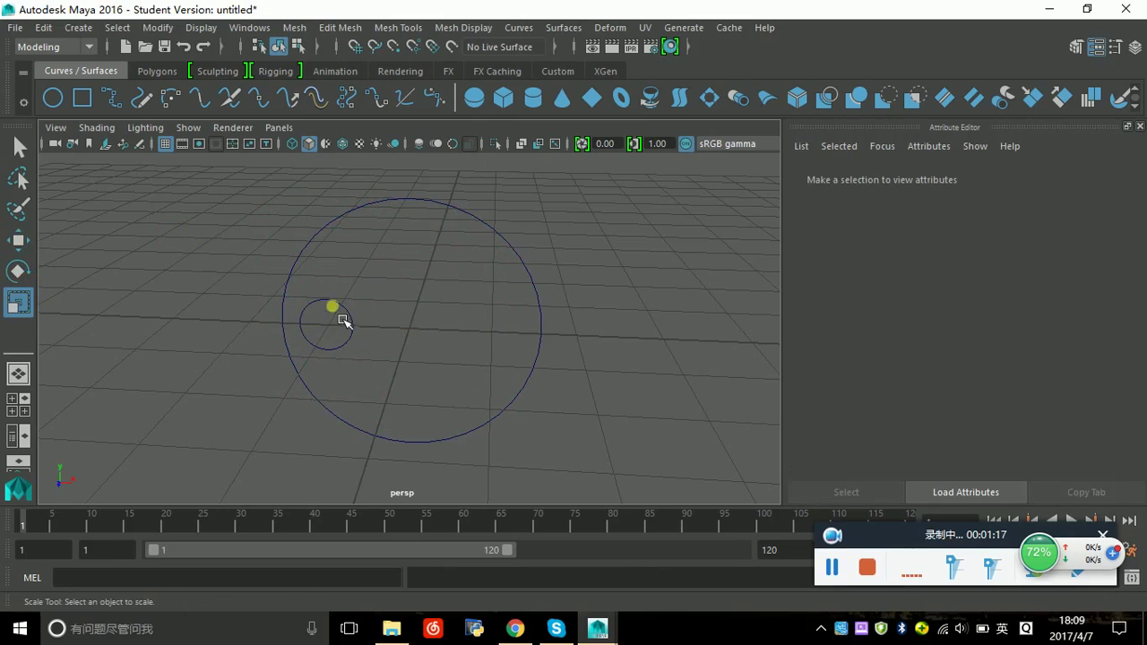
left_click(345, 314)
left_click(328, 324)
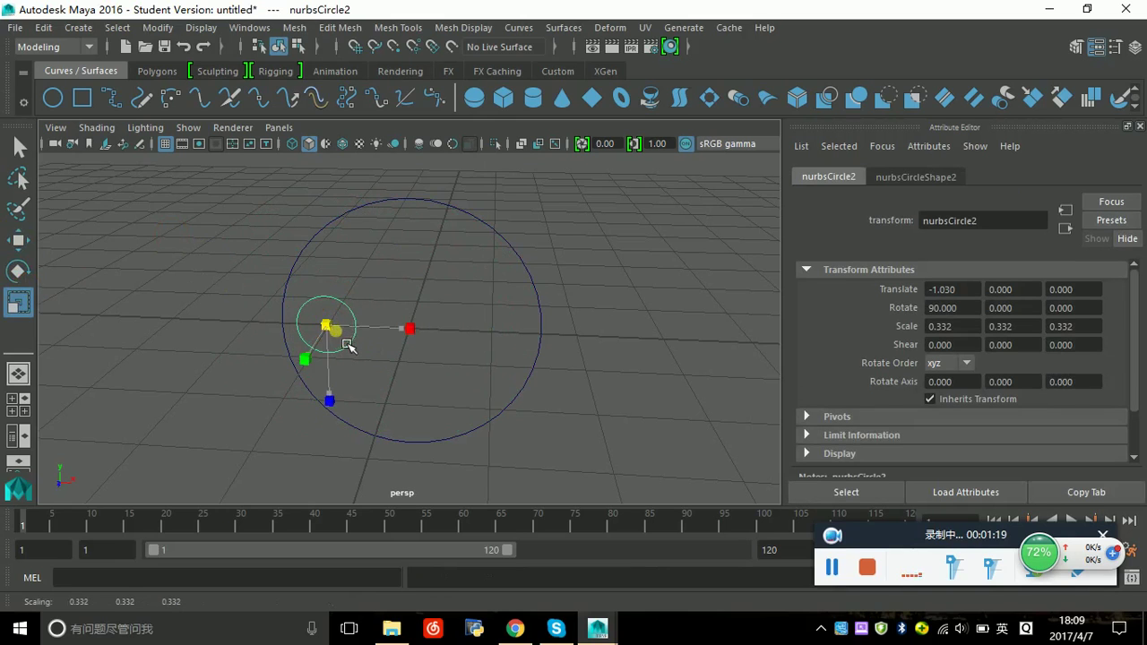
left_click(18, 240)
left_click_drag(340, 340, 371, 285)
left_click(29, 309)
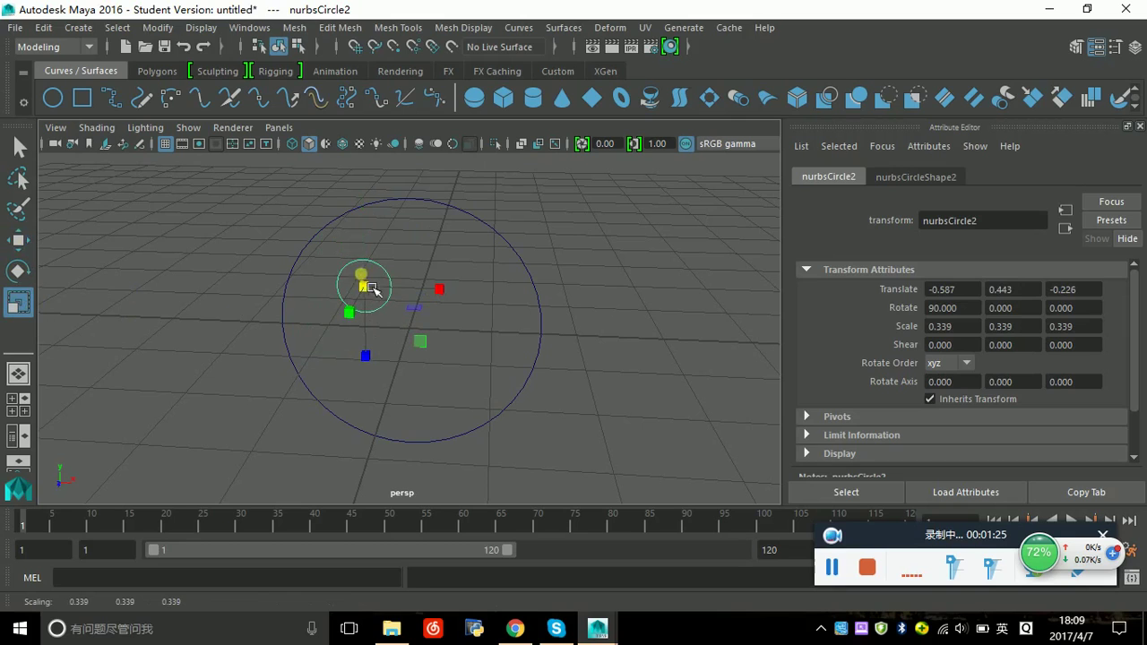
left_click(375, 277)
left_click(375, 278)
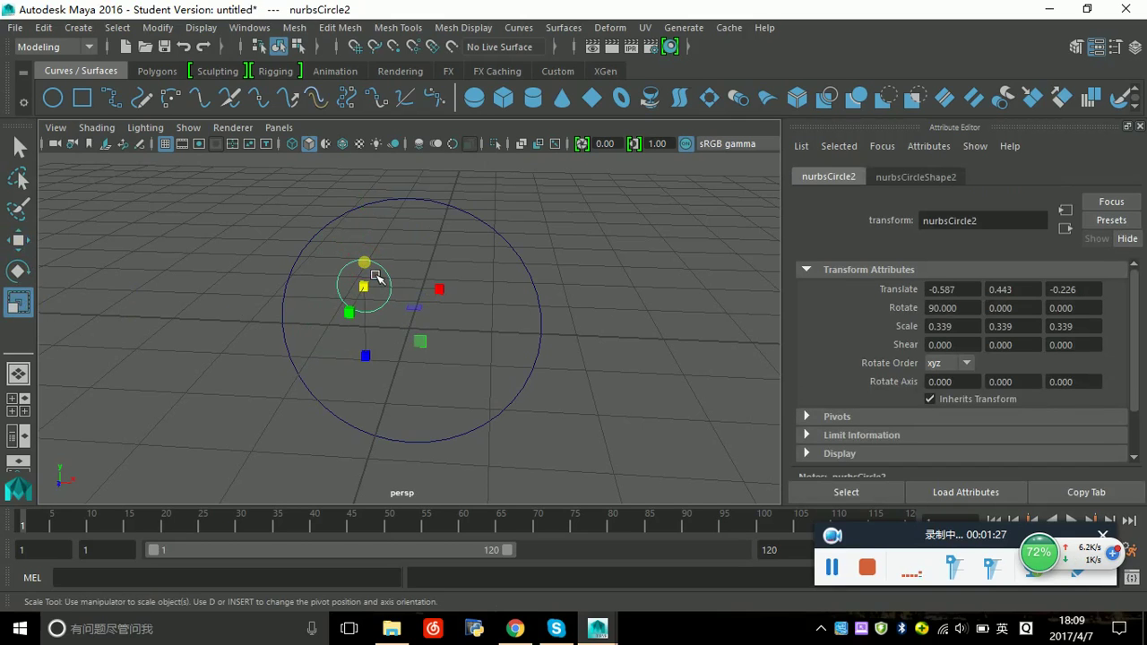
Step: Duplicate the eye circle with Ctrl+D and move the copy right as the second eye
key("ctrl+d")
key("w")
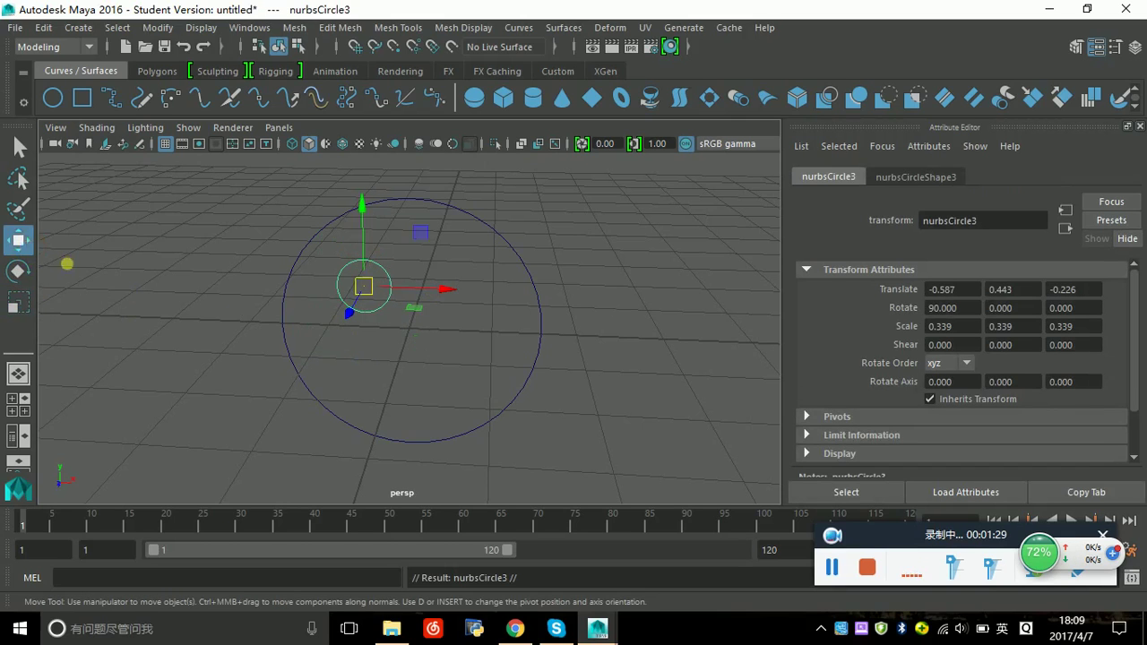
left_click_drag(465, 309, 553, 317)
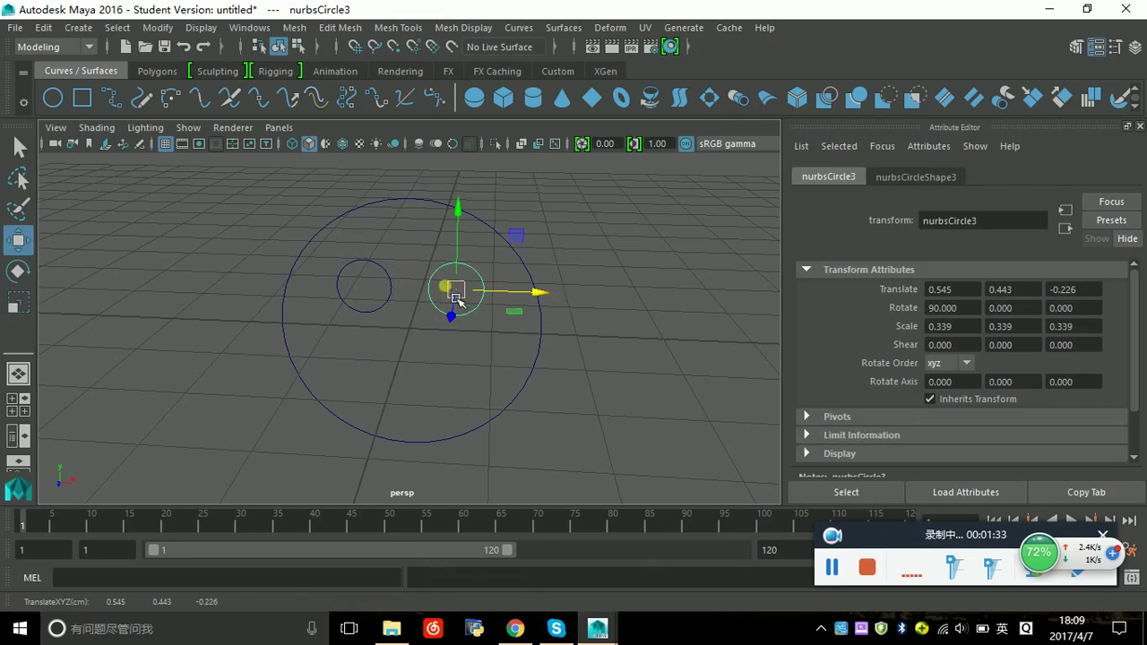
left_click_drag(619, 419, 627, 408, "alt")
Step: Duplicate again and move the copy down and centred as the mouth, nudging the right eye
key("ctrl+d")
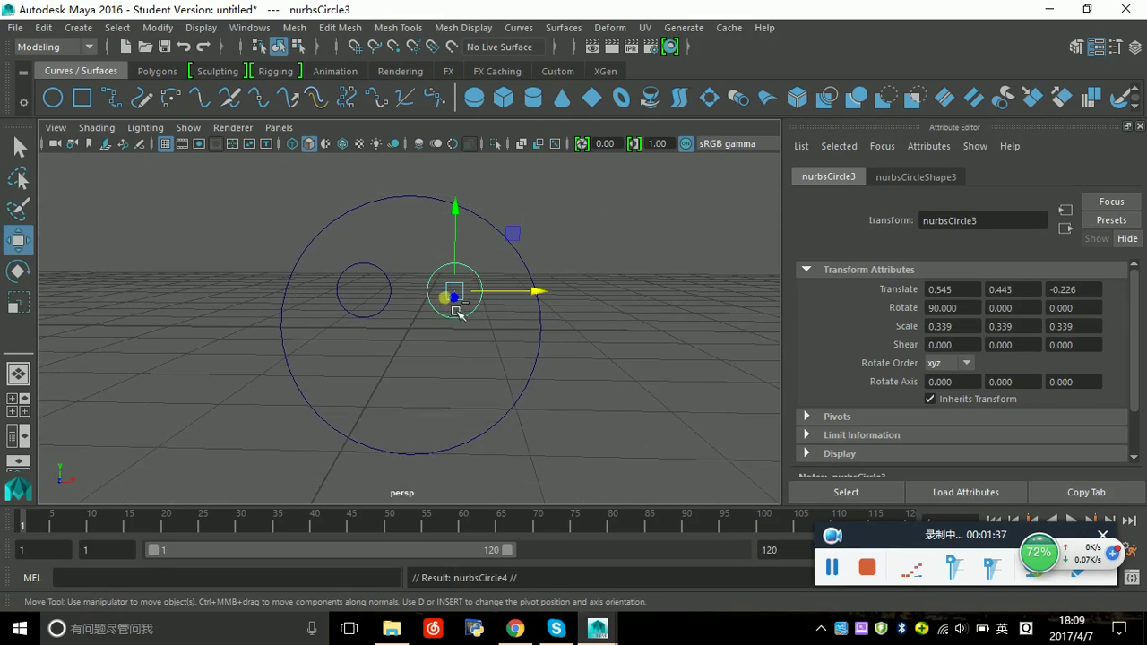
left_click(18, 302)
left_click(18, 240)
left_click_drag(468, 235, 471, 321)
left_click_drag(528, 387, 484, 385)
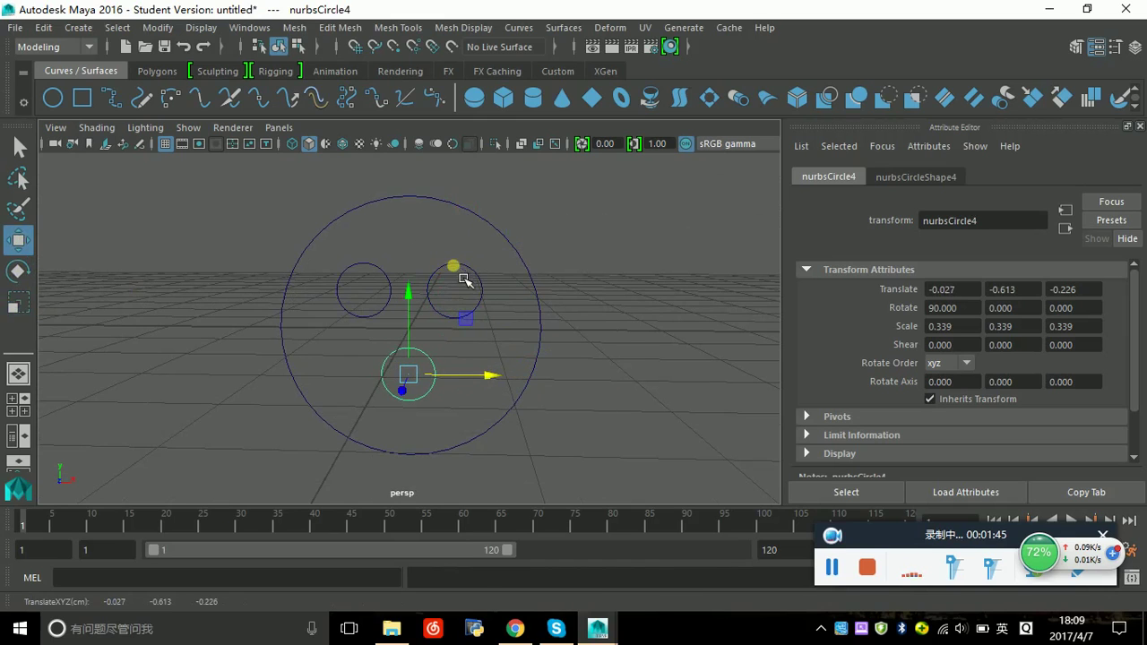
left_click(465, 281)
left_click_drag(535, 307, 545, 307)
Step: Select the mouth circle and maximize the front view, framing the whole face
left_click(413, 370)
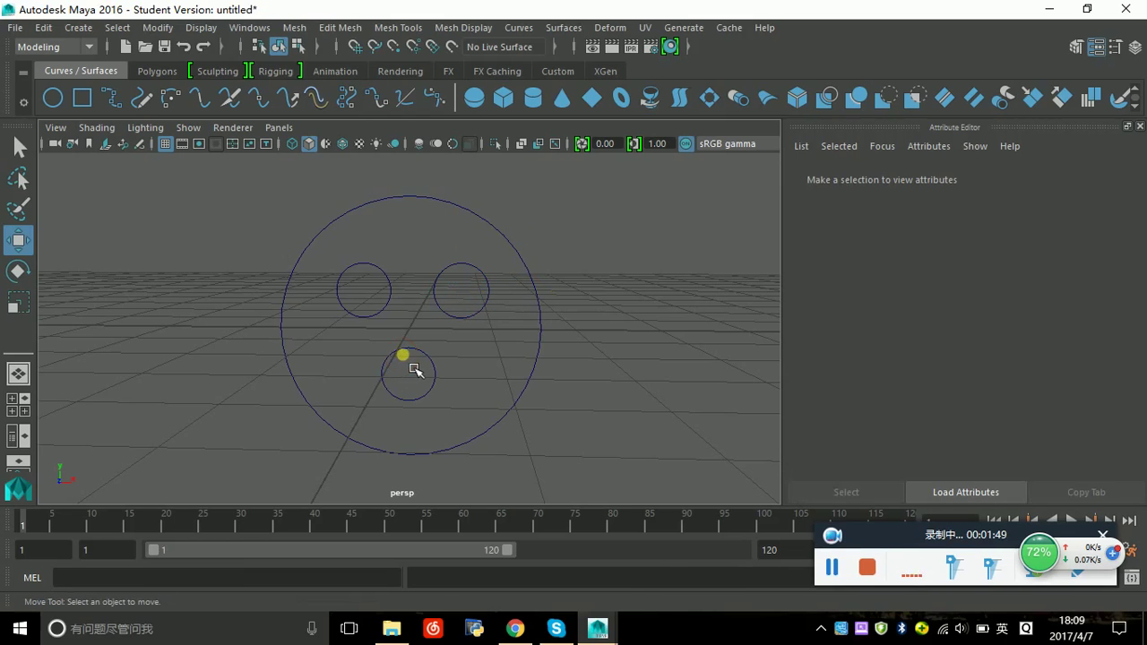
left_click(426, 358)
right_click_drag(413, 363, 296, 231)
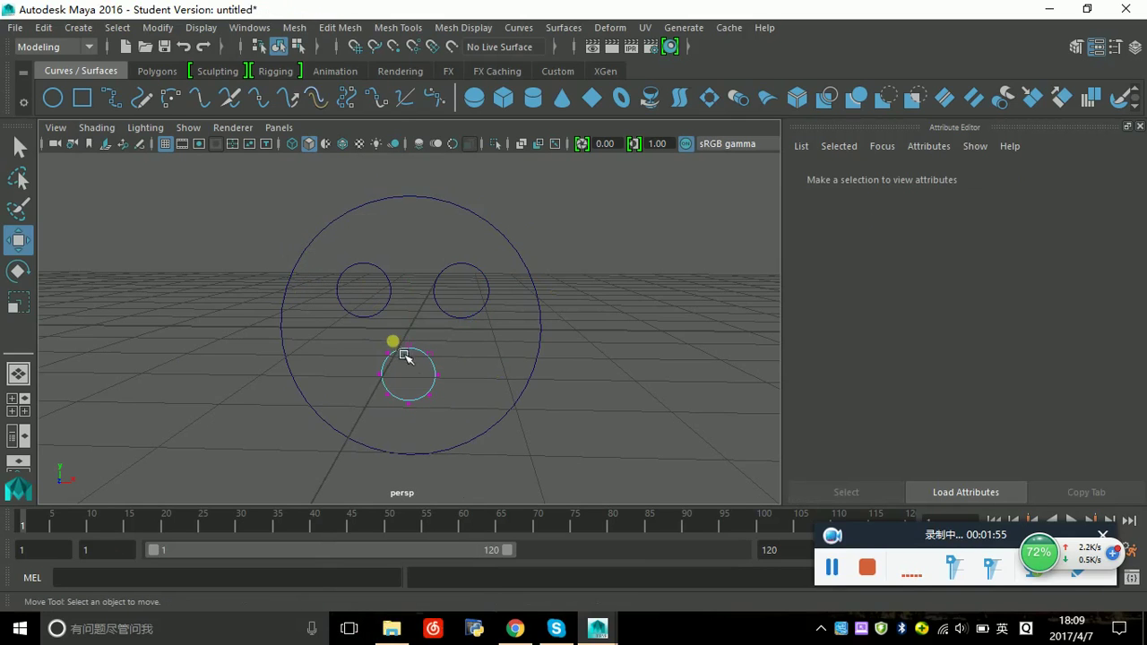
right_click_drag(413, 364, 325, 227)
scroll(380, 385, "up", 5)
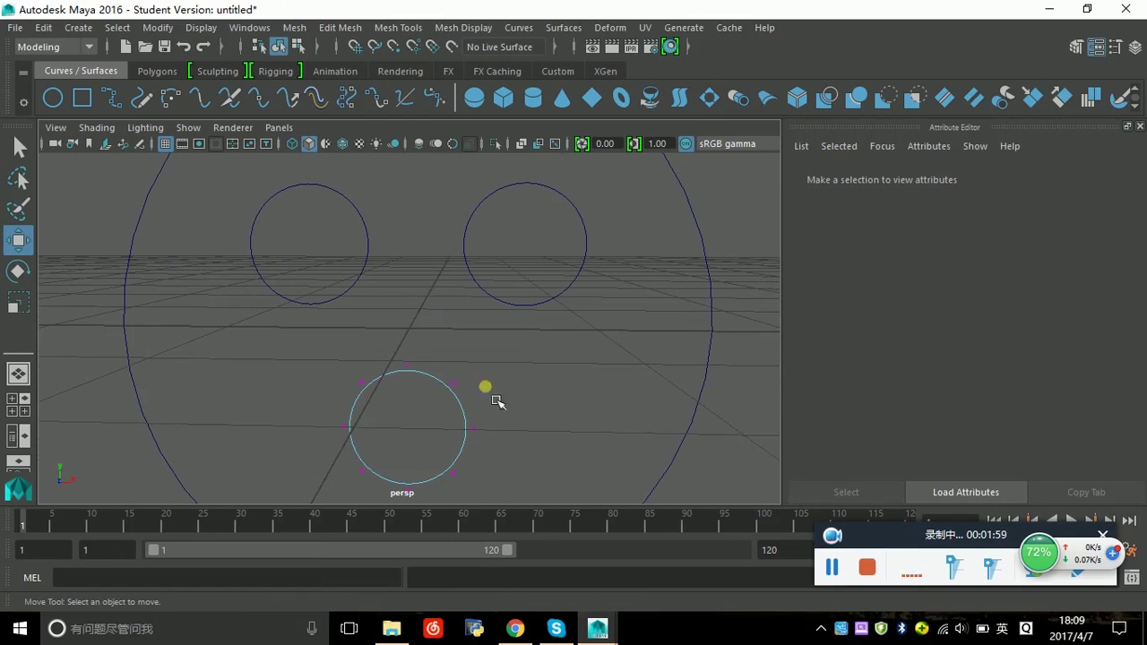
left_click_drag(545, 366, 544, 340, "alt")
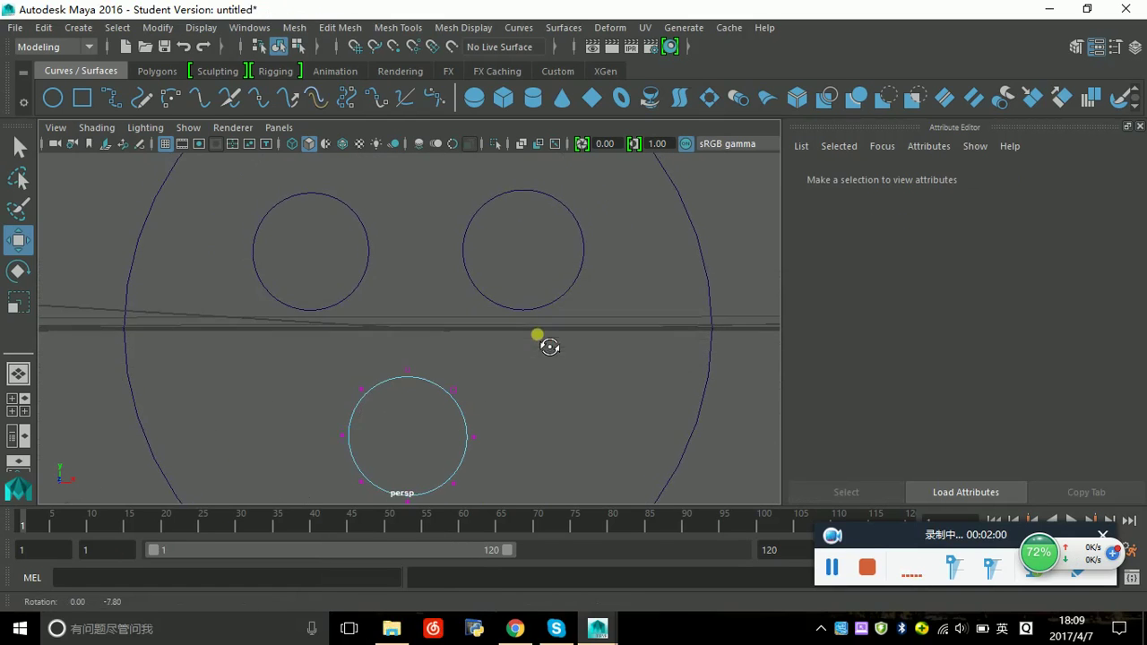
left_click(20, 414)
left_click(296, 430)
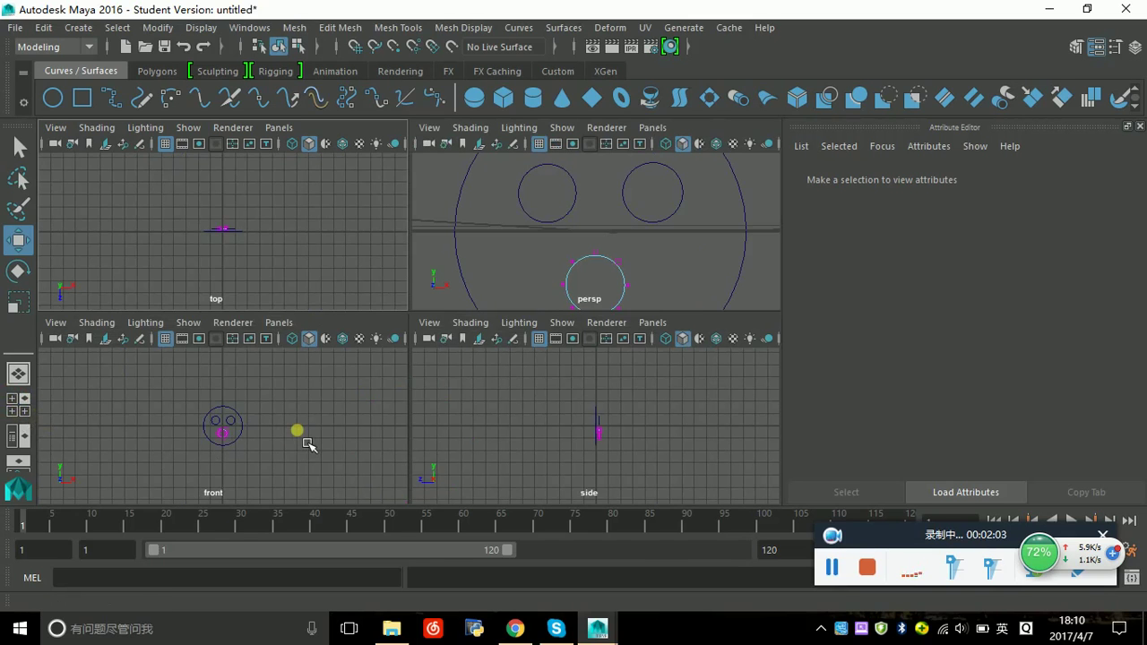
key("space")
key("a")
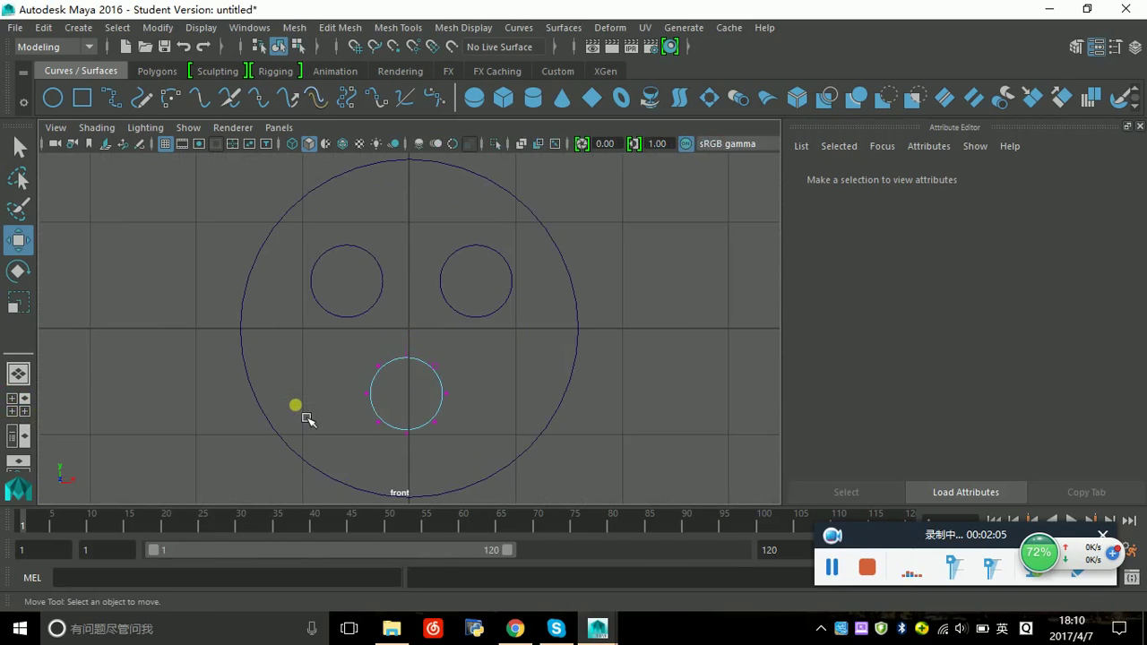
scroll(394, 444, "up", 1)
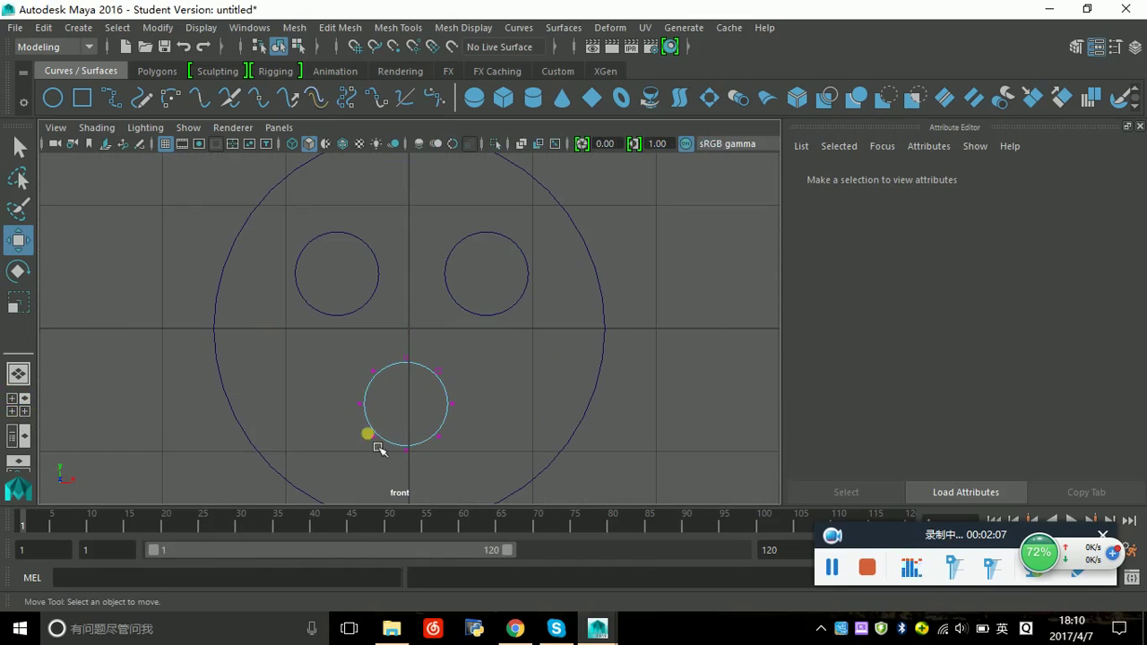
Step: Pull the mouth circle's top control vertices down into a curved smile
left_click_drag(347, 358, 466, 383)
left_click_drag(425, 309, 413, 387)
left_click(413, 387)
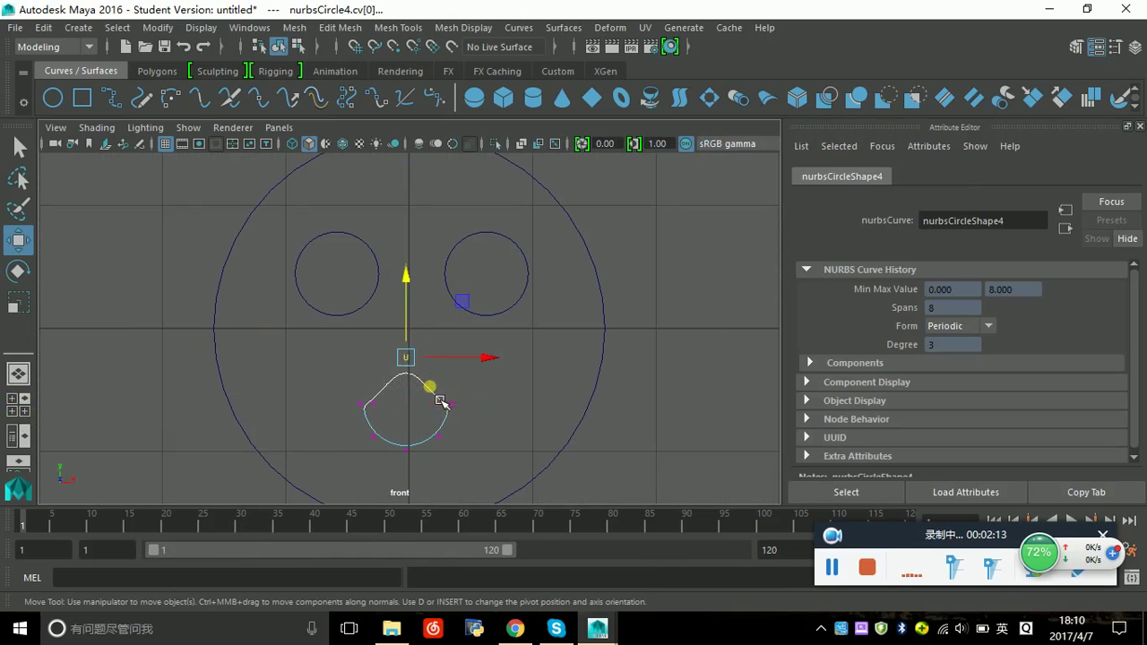
left_click_drag(412, 285, 426, 370)
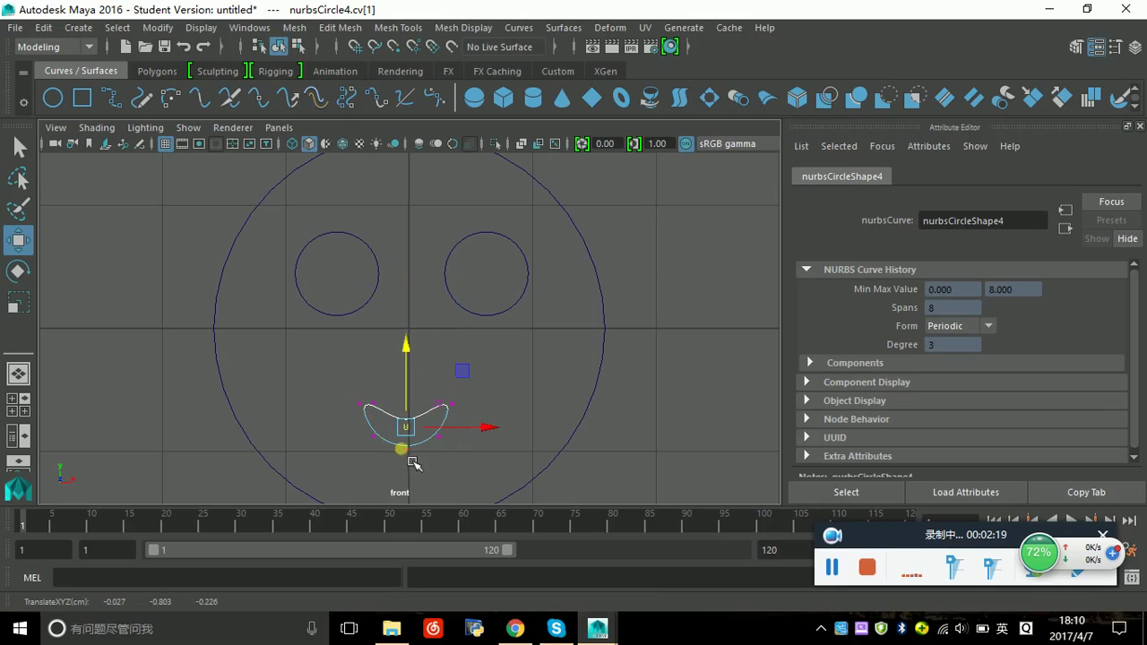
left_click_drag(361, 412, 466, 425)
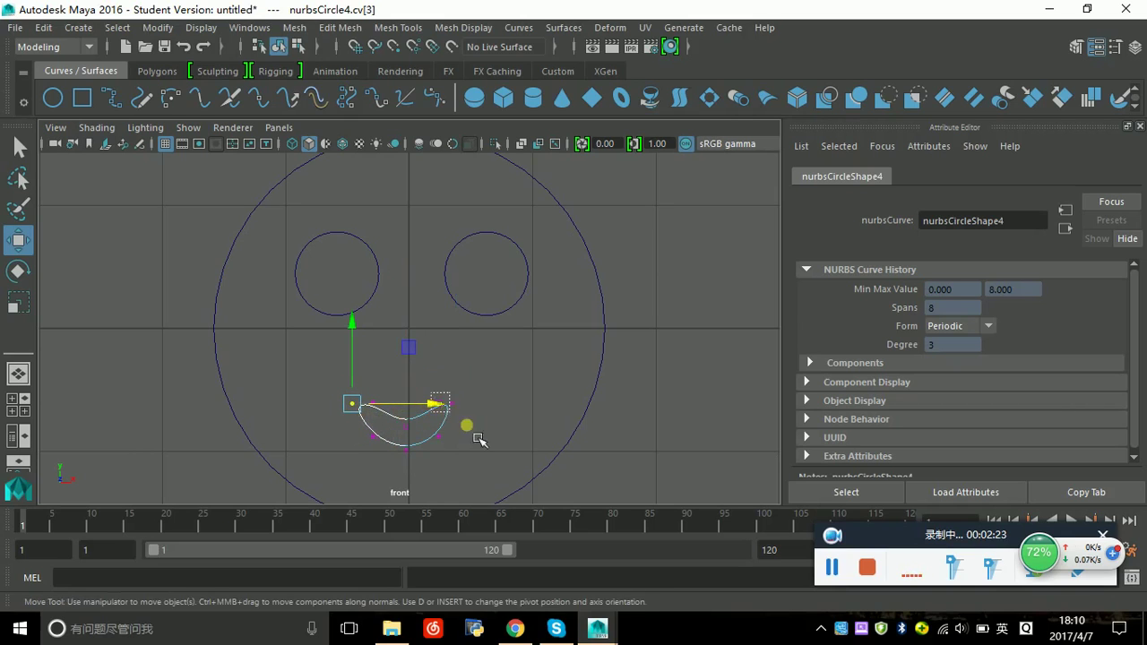
left_click(499, 424)
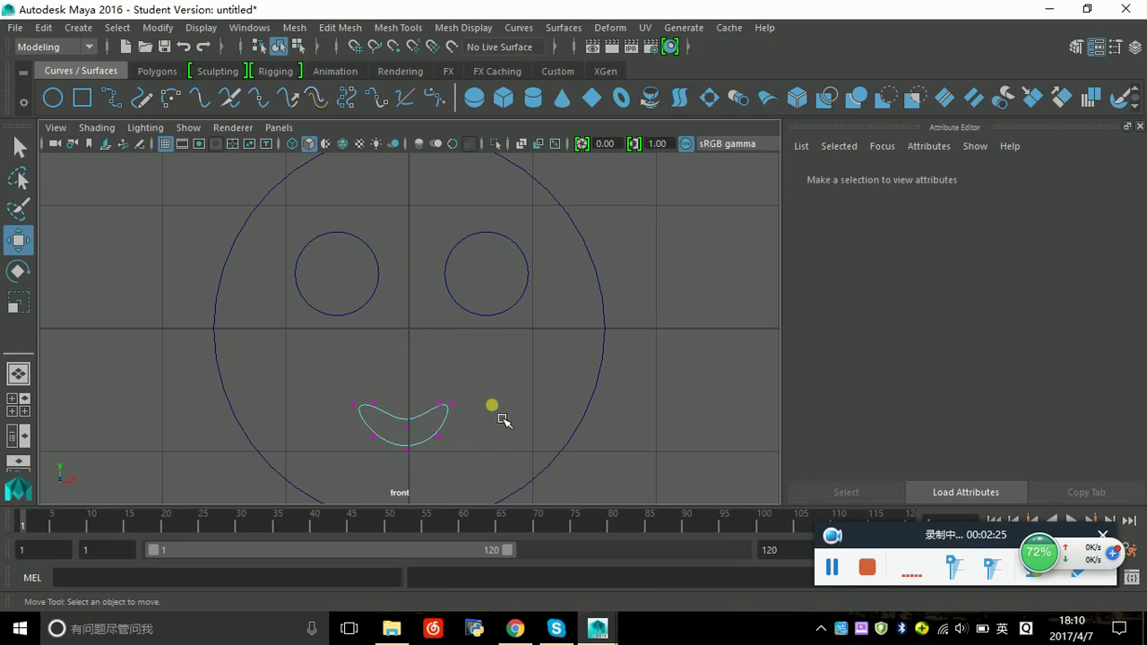
Step: Pull the mouth's right end point outward to even the smile and return to perspective view
left_click(440, 405)
left_click_drag(517, 414, 543, 408)
left_click(429, 388)
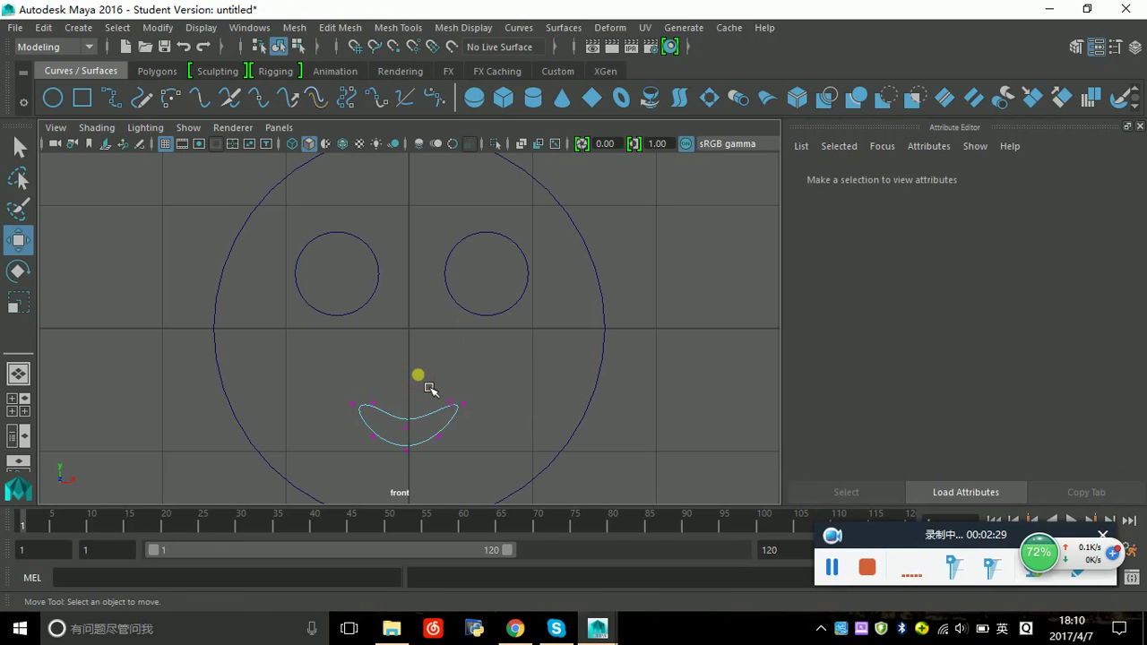
scroll(435, 384, "down", 3)
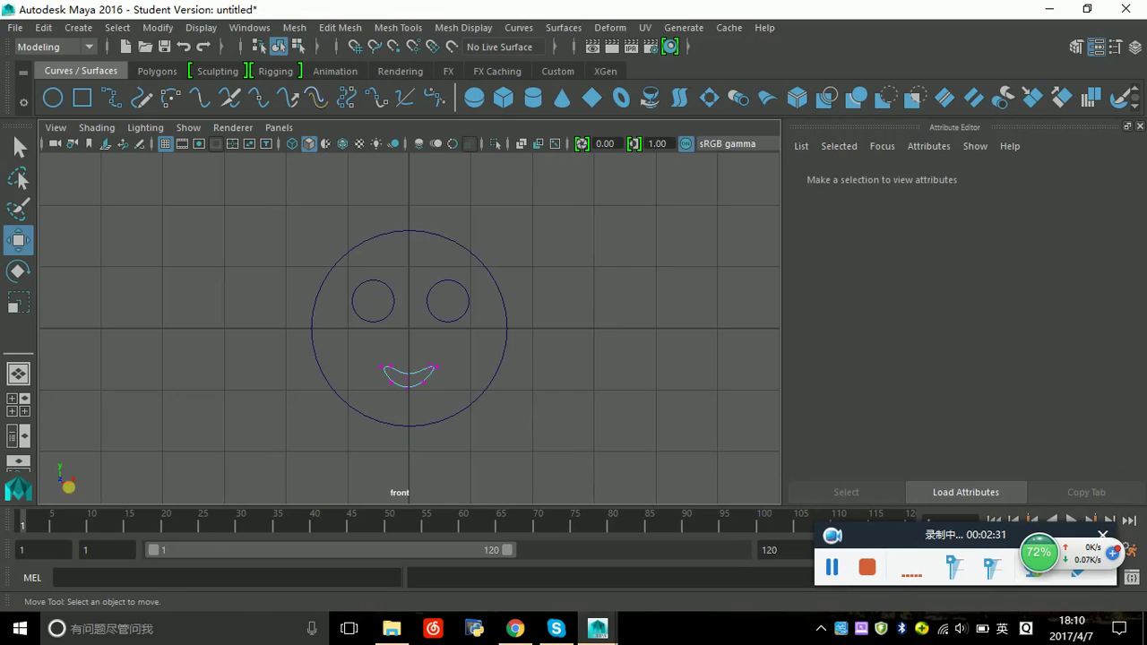
left_click(18, 372)
scroll(476, 376, "down", 3)
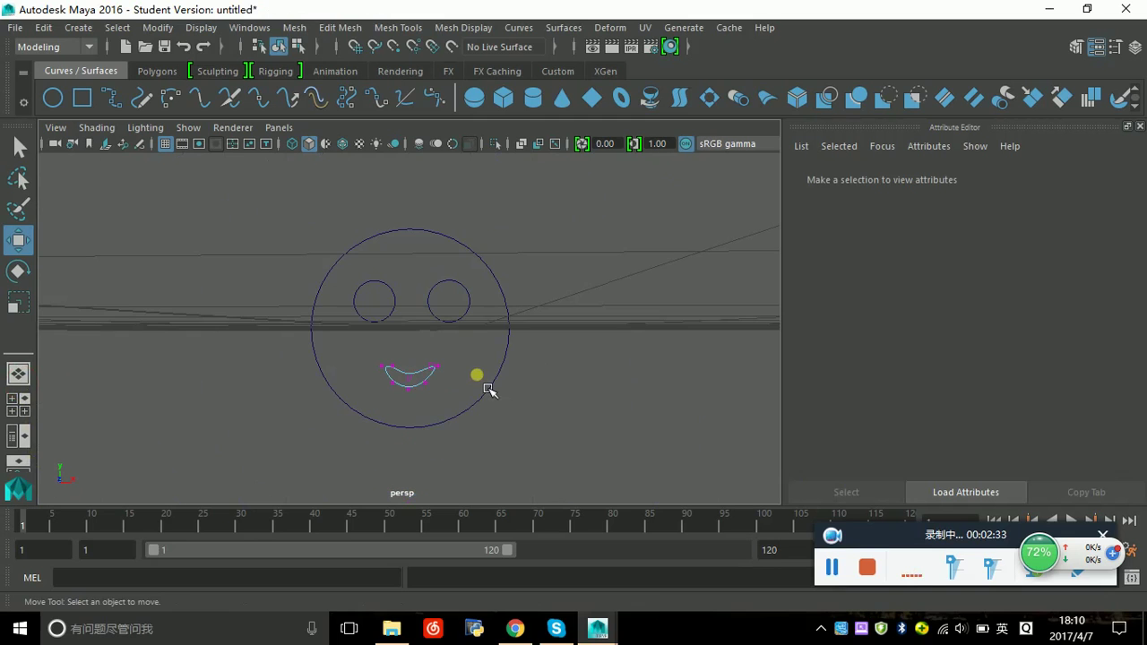
left_click_drag(576, 392, 256, 269, "alt")
Step: Select all the smiley curves in Object Mode, raise them in Y, and open the Outliner
left_click_drag(238, 193, 583, 435)
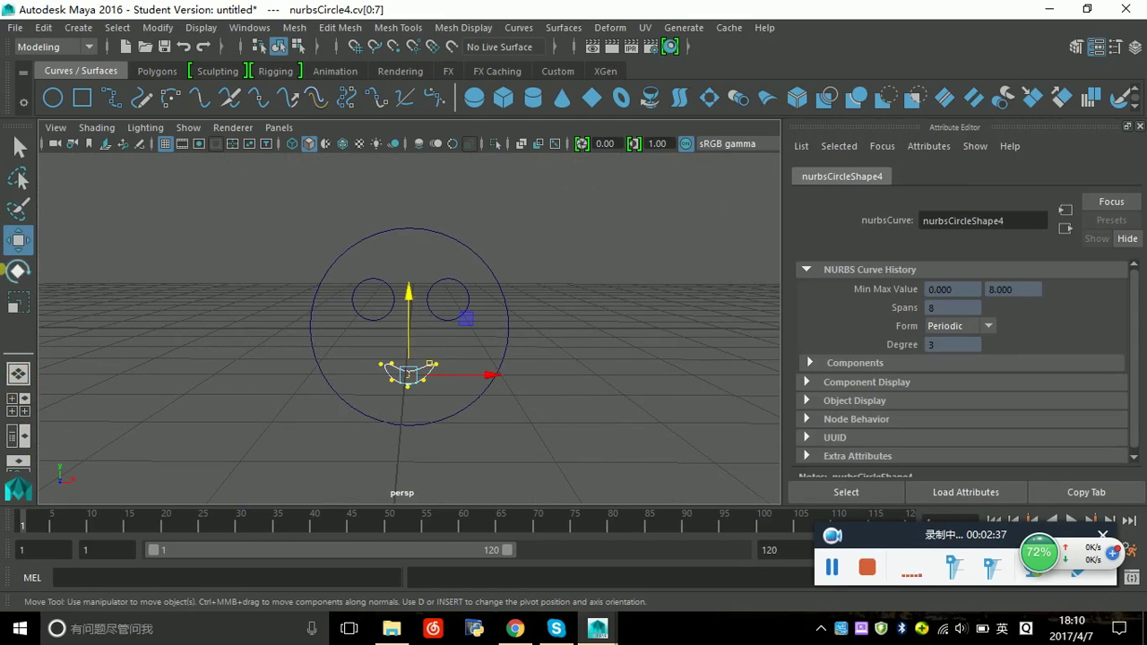
right_click_drag(412, 215, 499, 201)
left_click(297, 232)
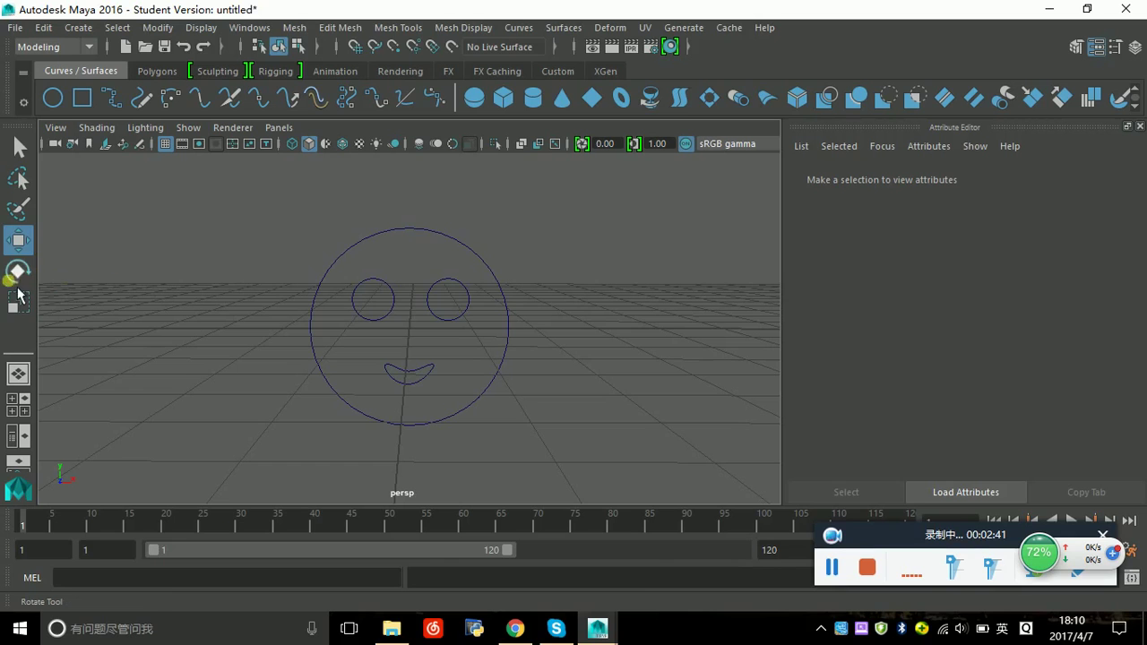
left_click_drag(278, 204, 703, 477)
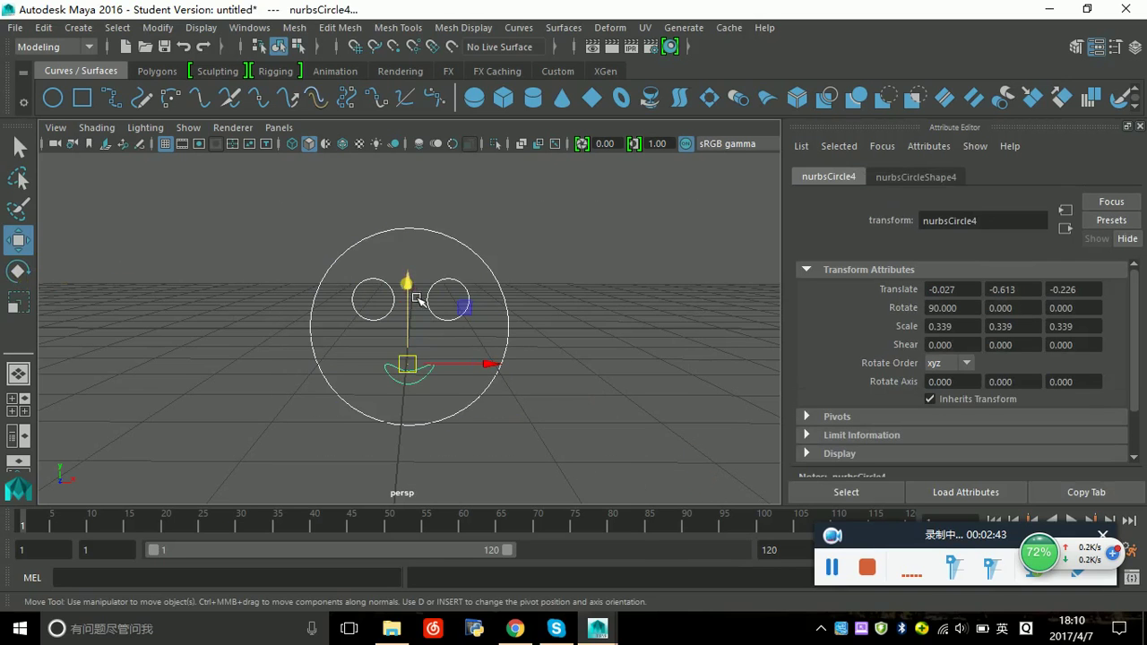
left_click_drag(420, 299, 417, 224)
left_click_drag(627, 376, 609, 391, "alt")
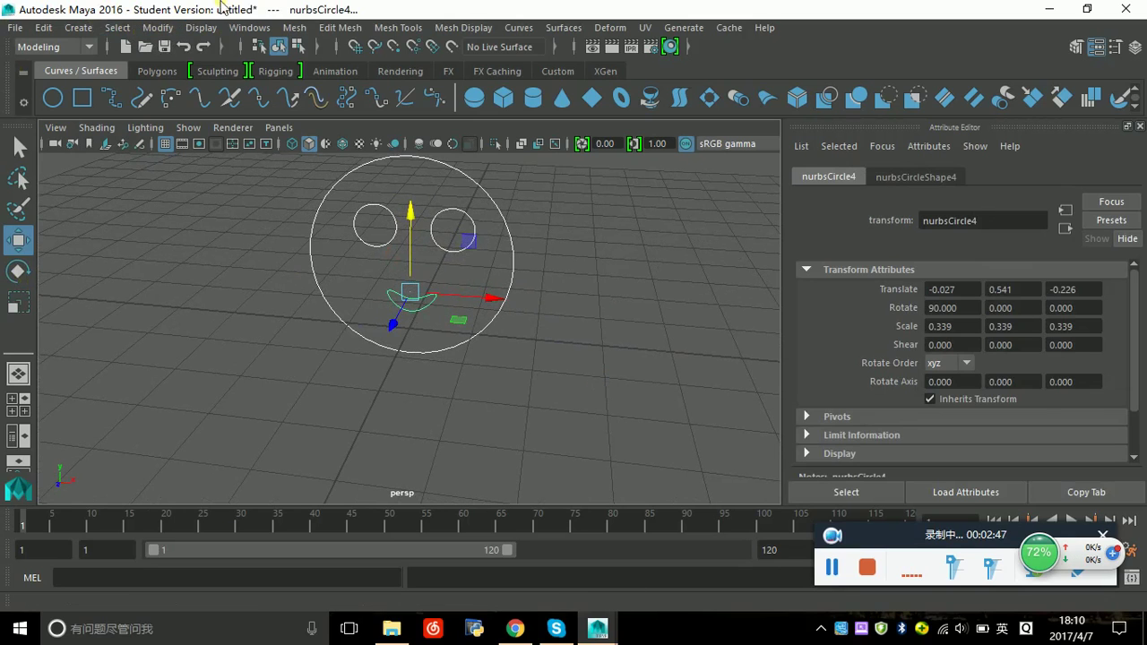
left_click(250, 31)
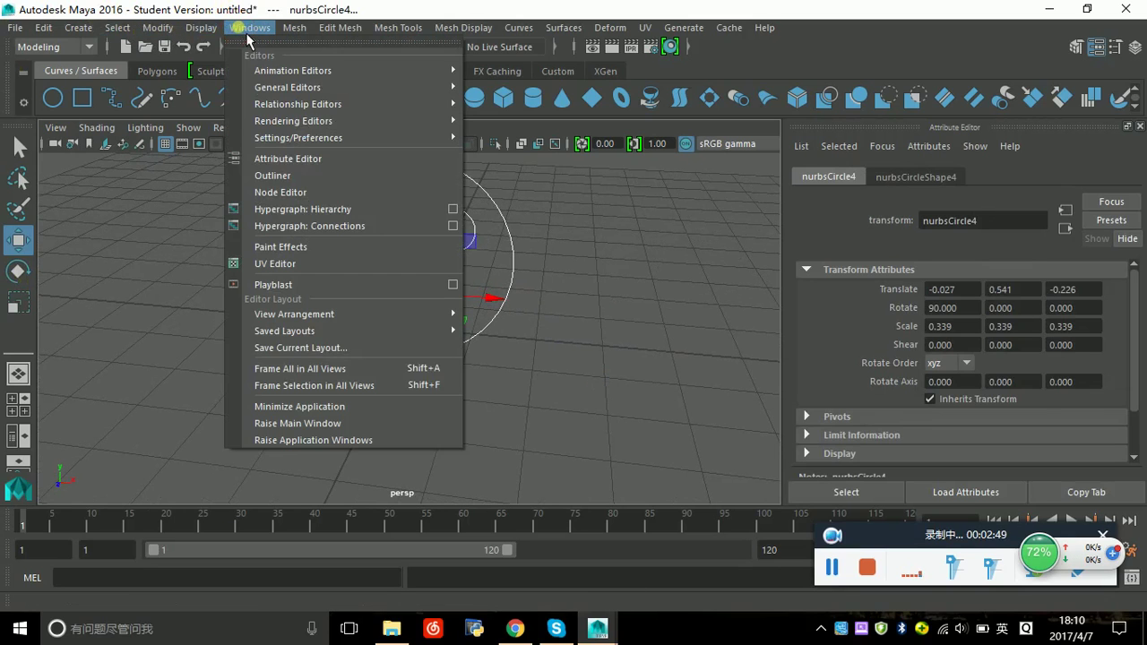
left_click(282, 178)
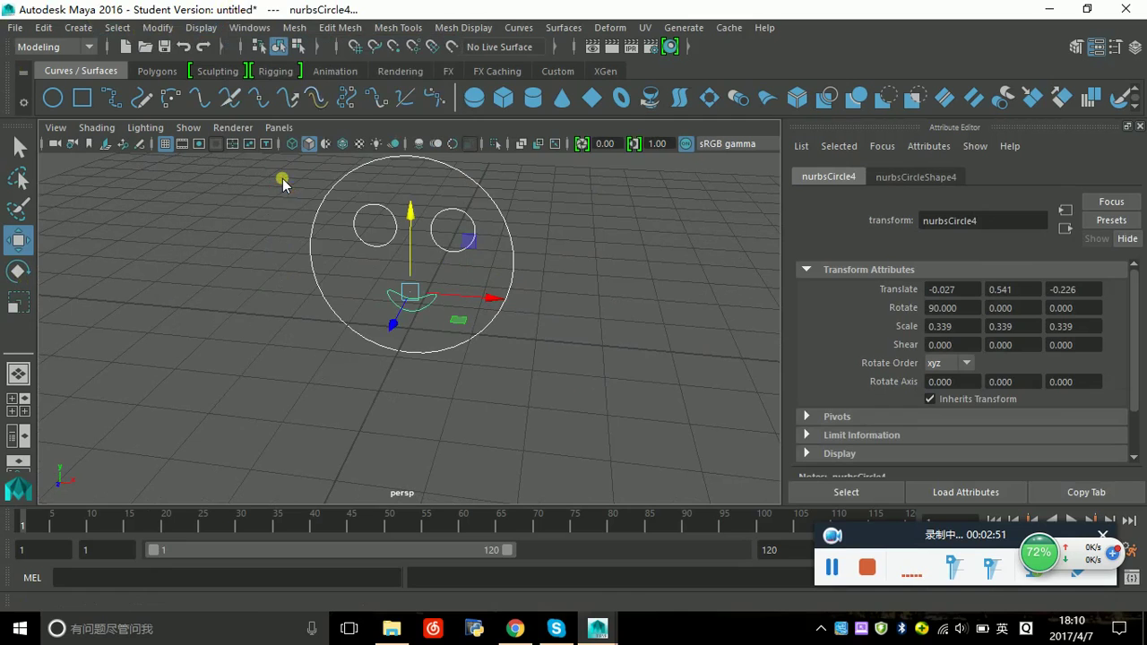
Step: Rename nurbsCircle1 to face and nurbsCircle2 to eye1 in the Outliner
left_click(554, 257)
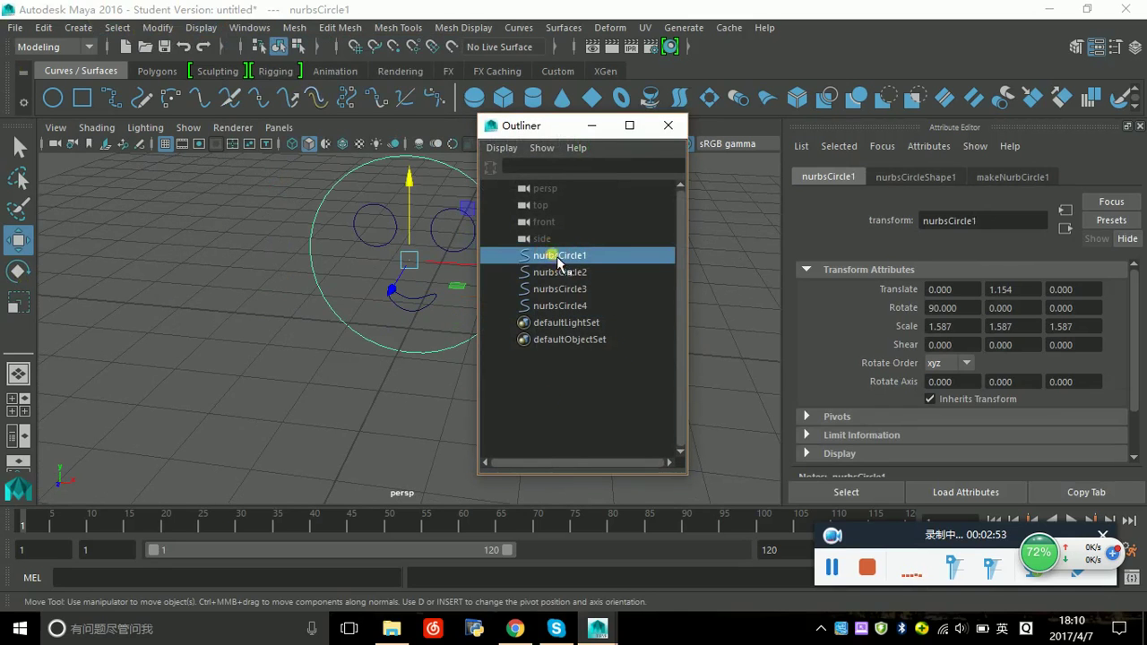
double_click(553, 257)
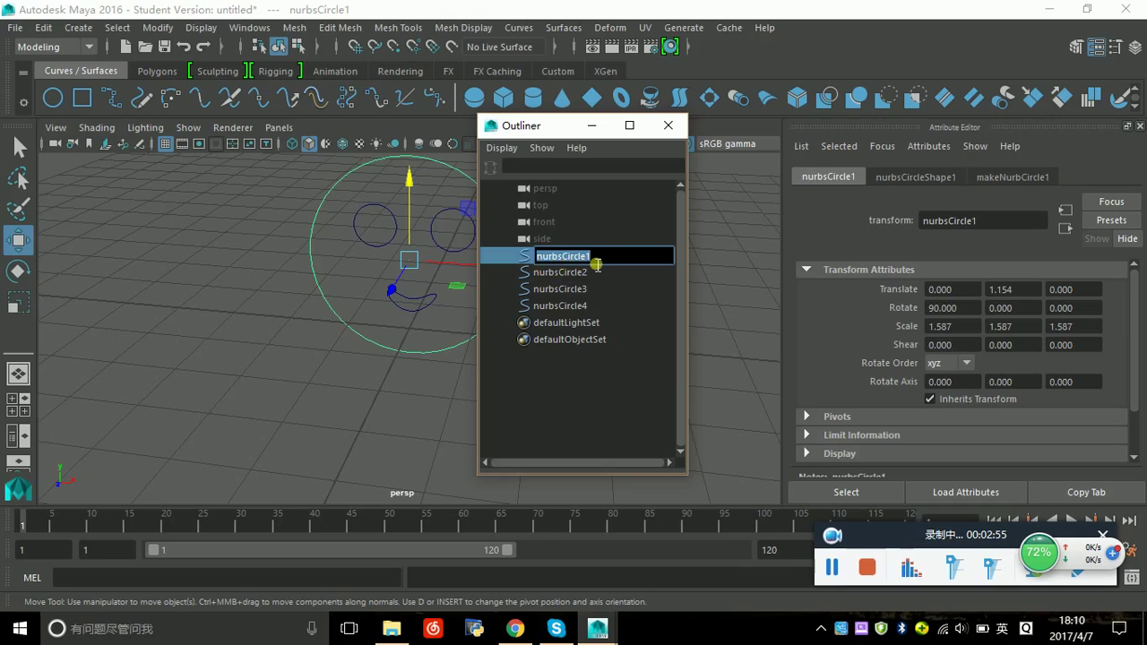
type("fac")
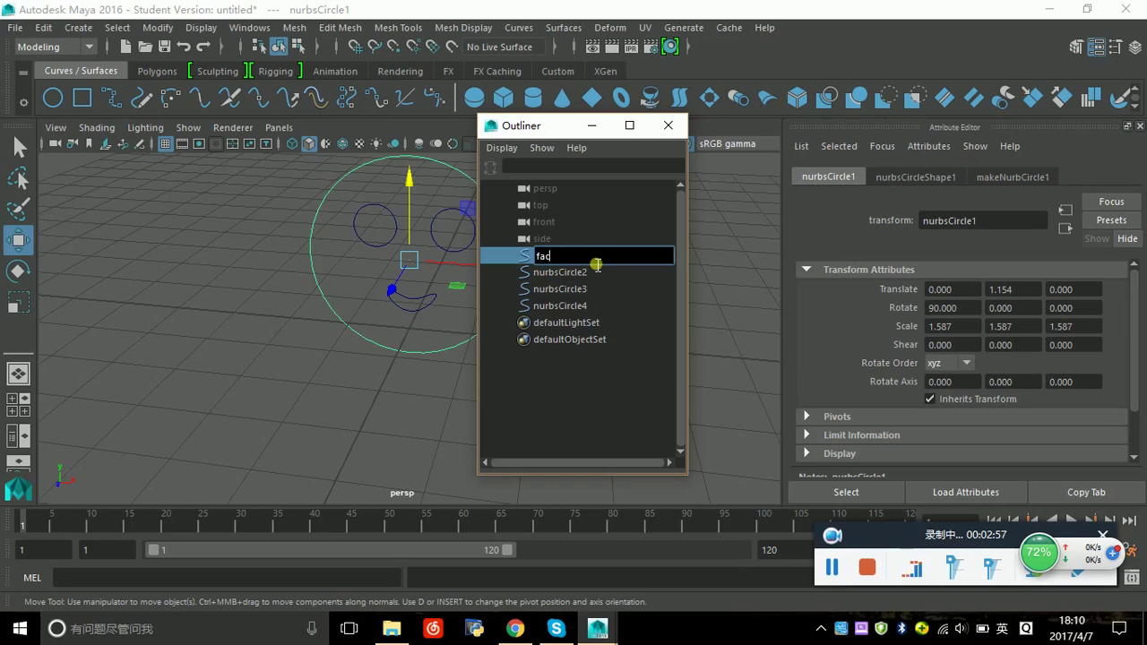
type("e")
key("Return")
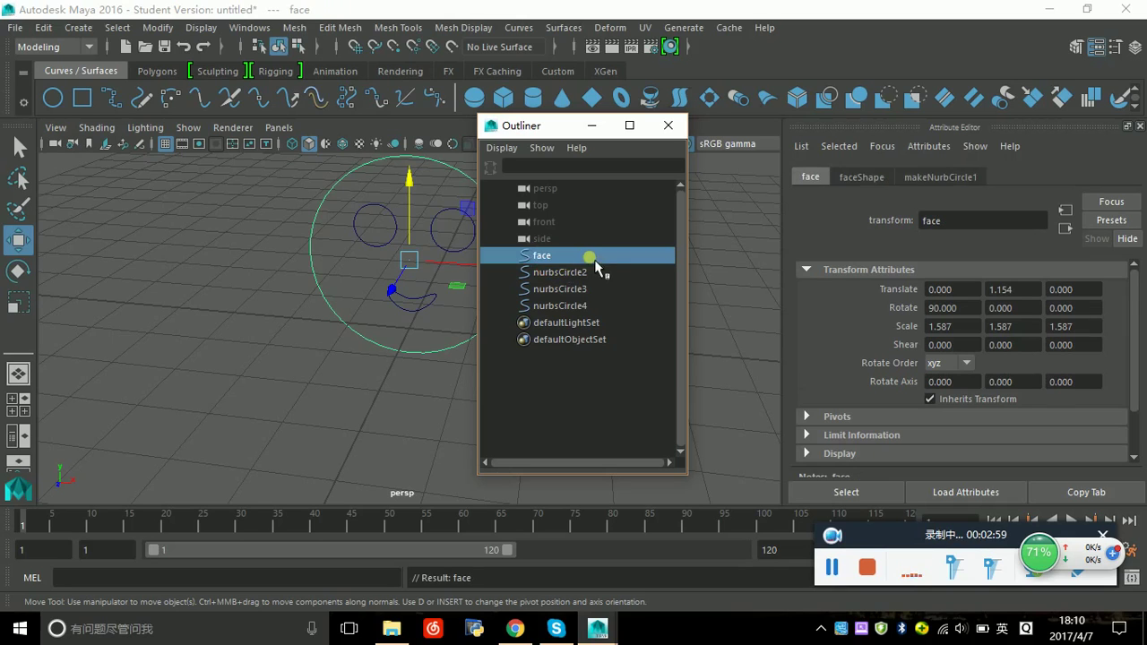
left_click(580, 272)
double_click(607, 278)
type("e")
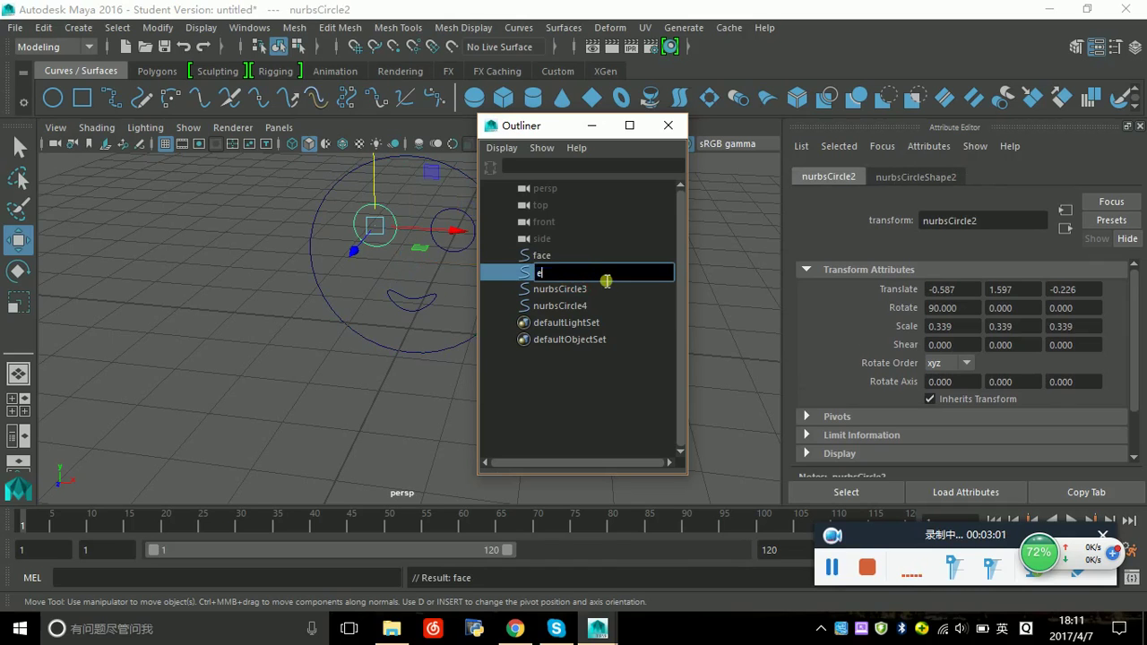
type("ye1")
key("Return")
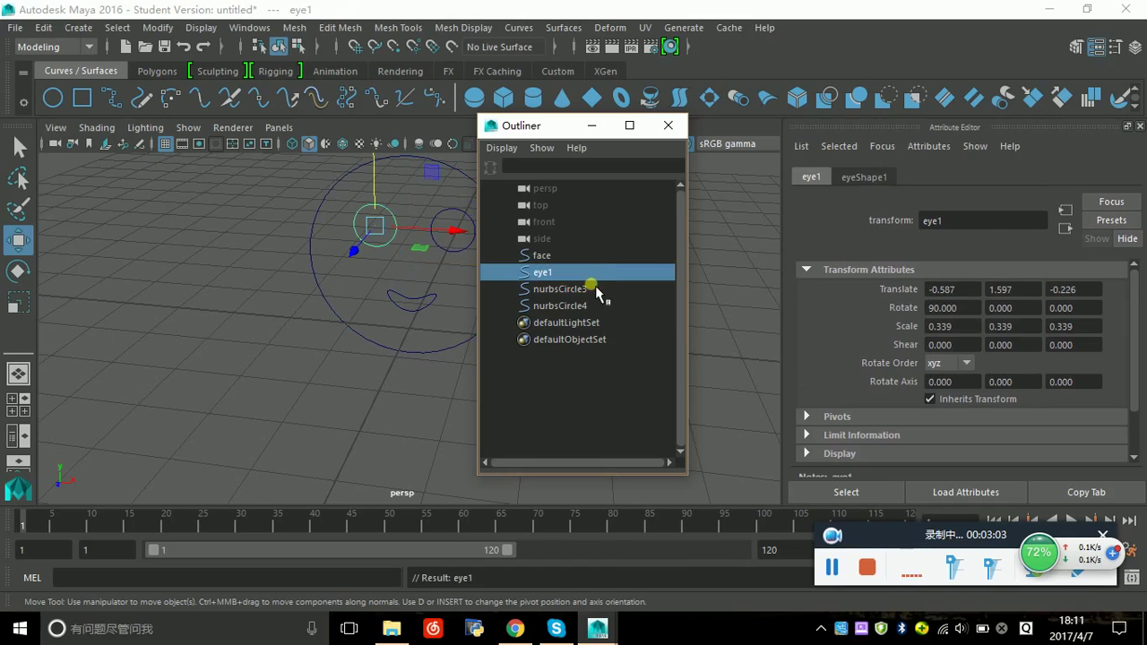
Step: Rename nurbsCircle3 to eye2 and nurbsCircle4 to mouth
double_click(596, 290)
type("eye2")
key("Return")
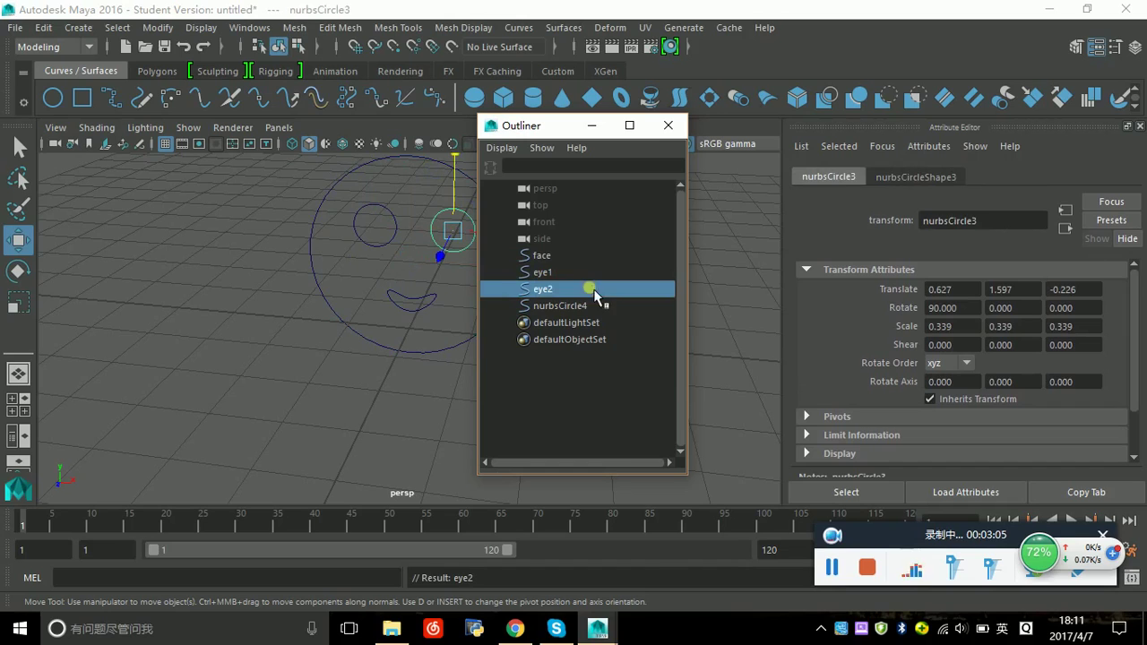
left_click(603, 305)
double_click(606, 307)
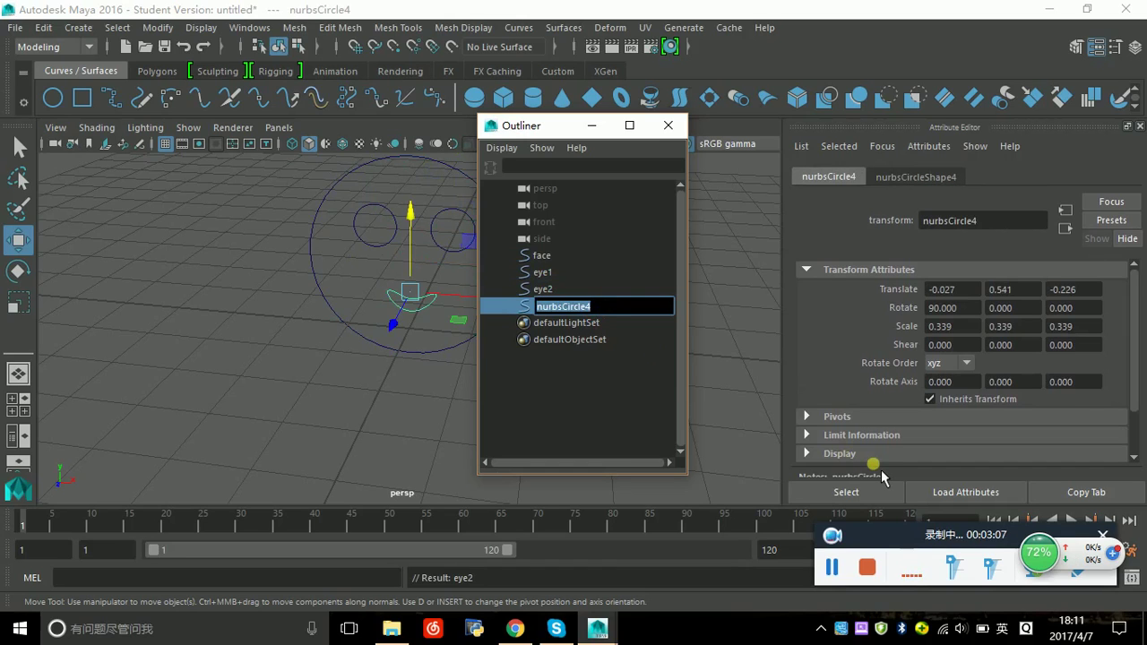
type("mo")
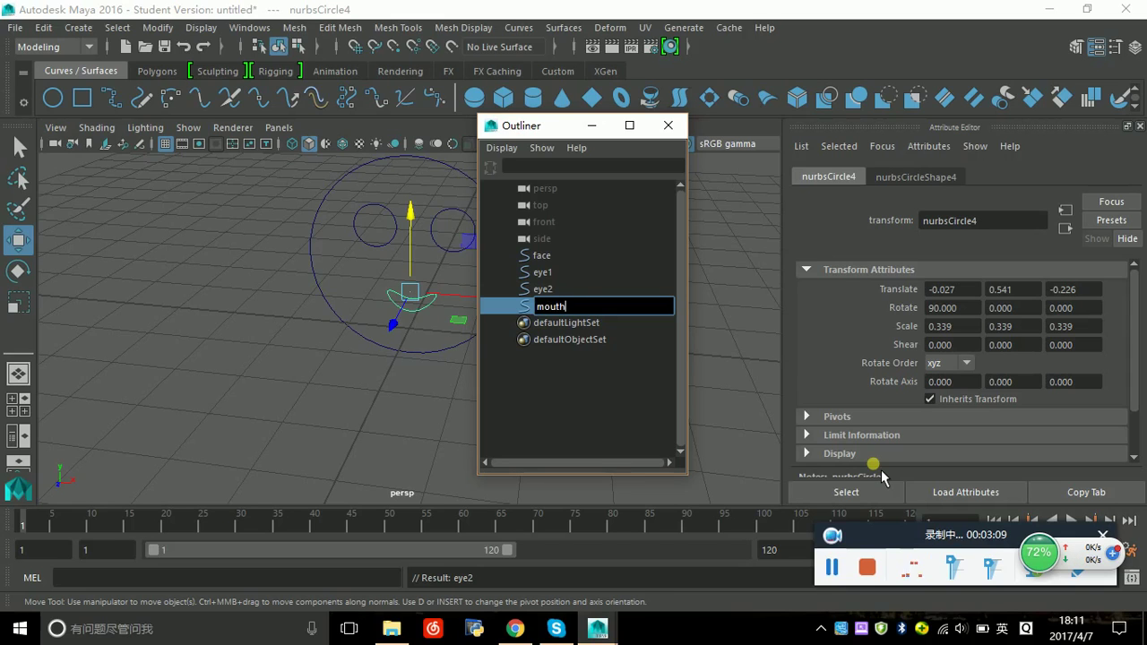
type("uth")
key("Return")
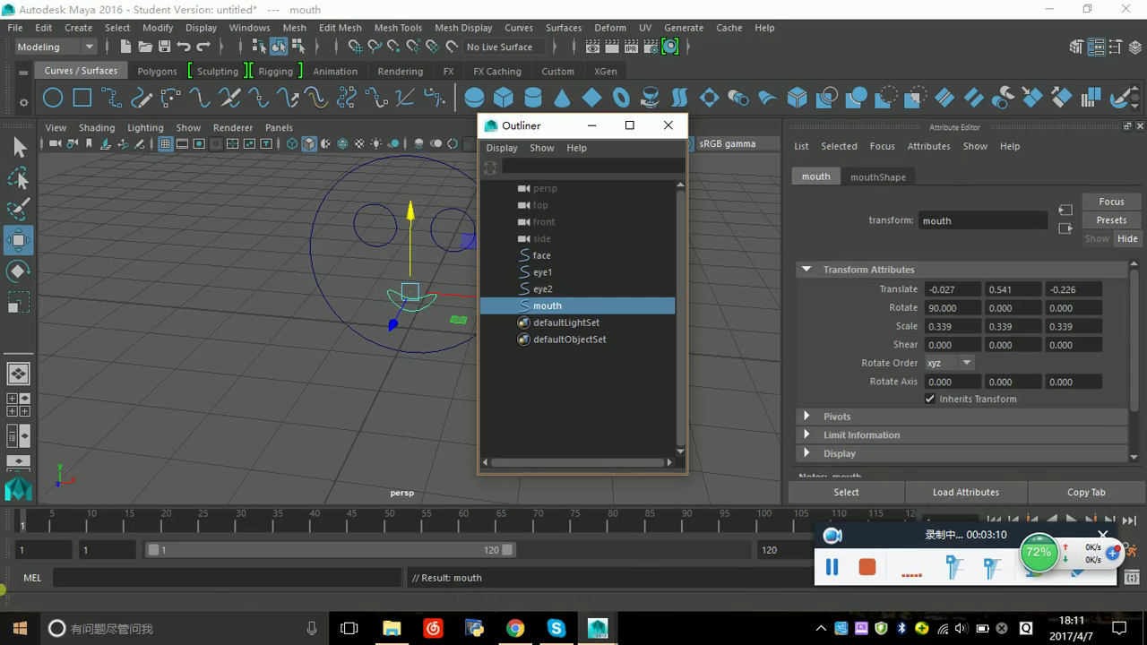
left_click(555, 256)
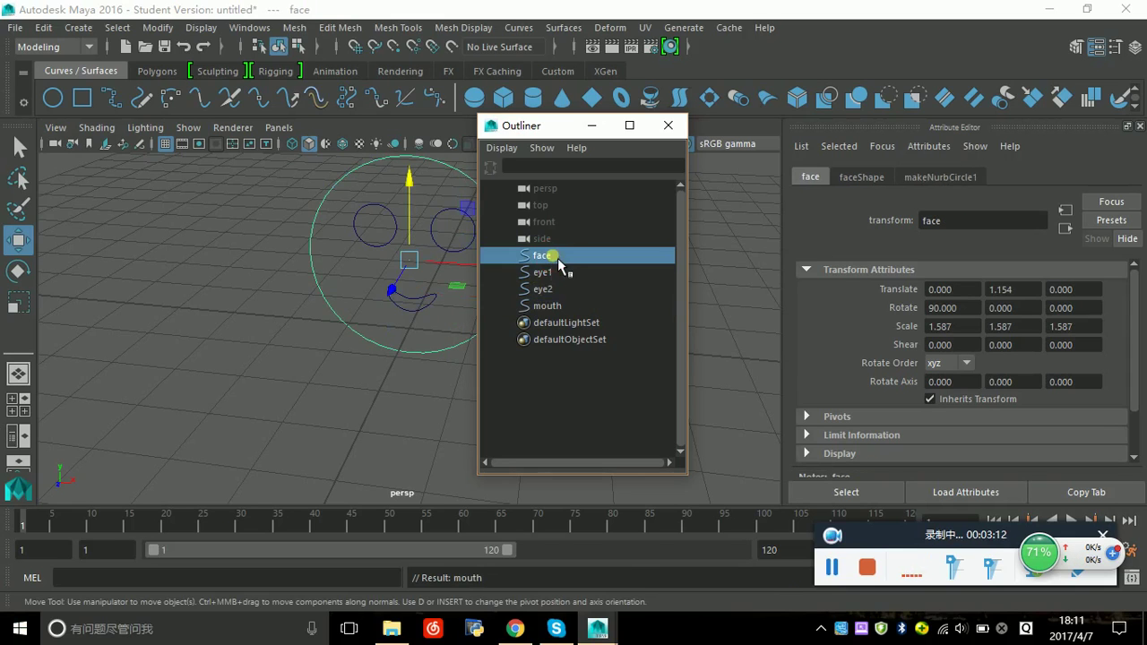
Step: Duplicate face, eye1, eye2 and mouth and move the copies forward along Z to 0.864
left_click(558, 307, "shift")
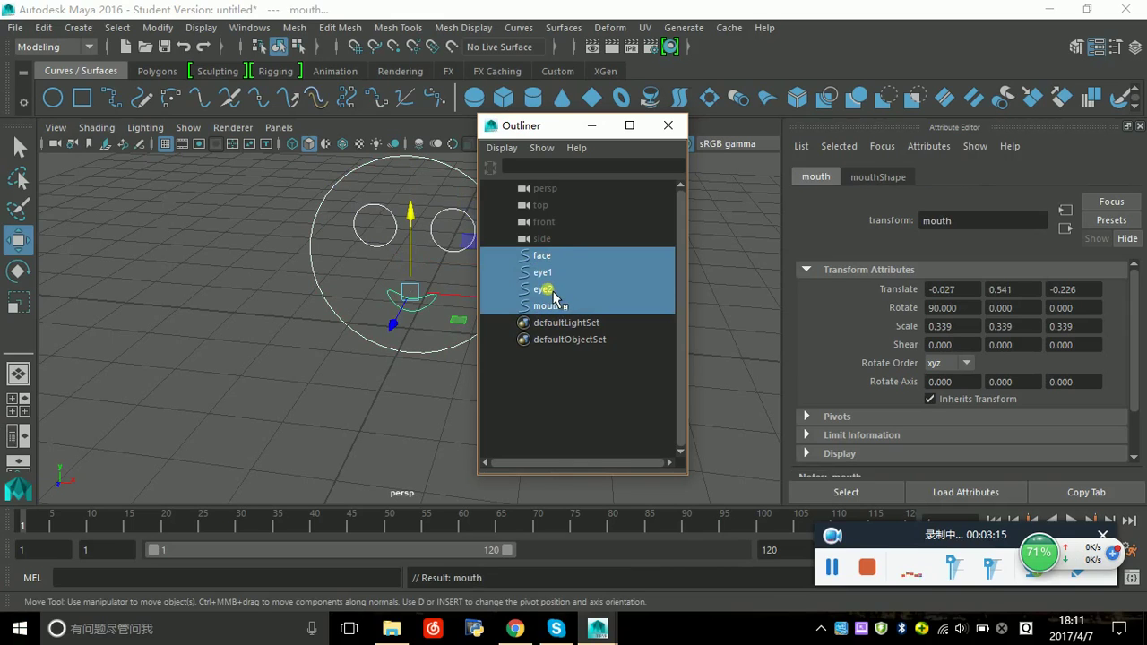
key("ctrl+d")
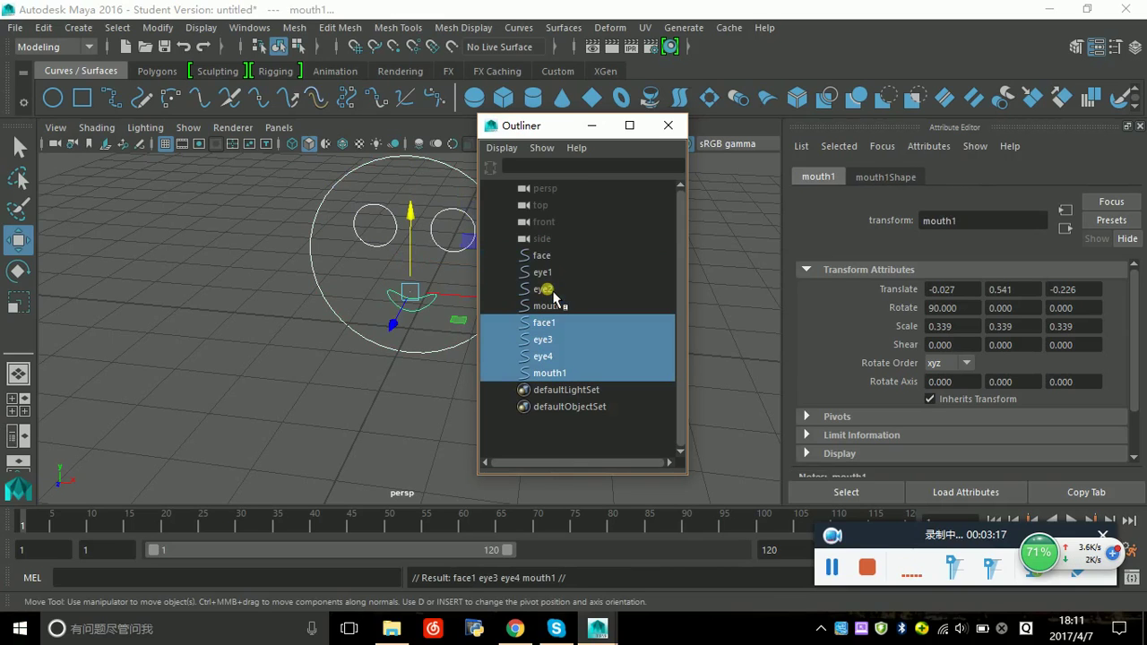
left_click_drag(530, 131, 535, 133)
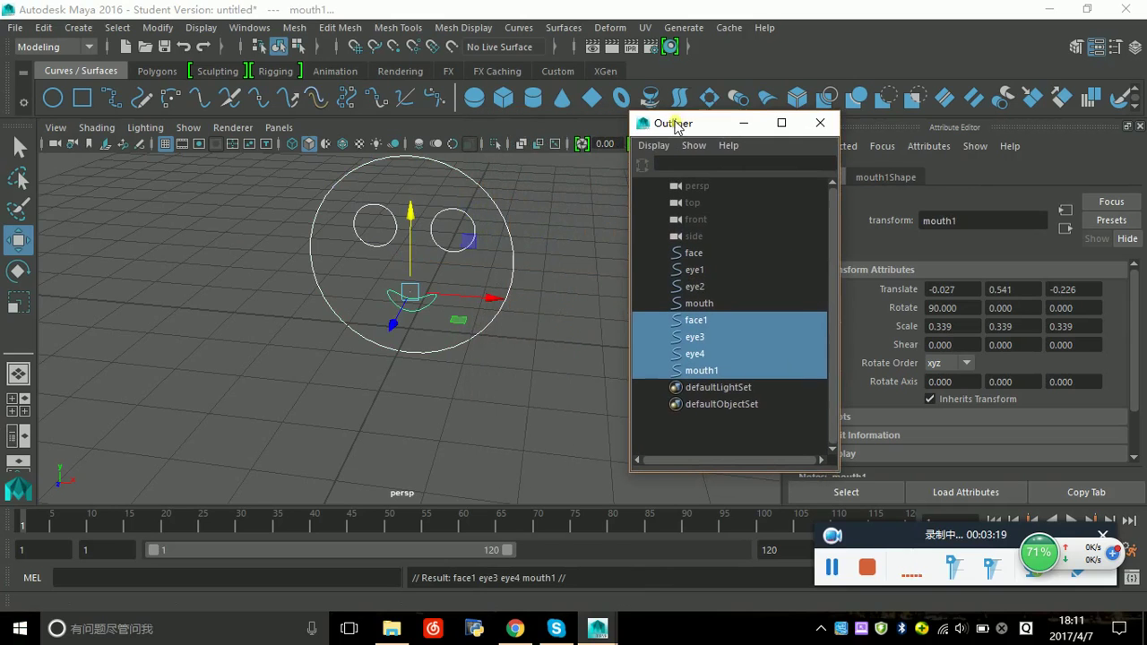
left_click_drag(405, 338, 391, 374)
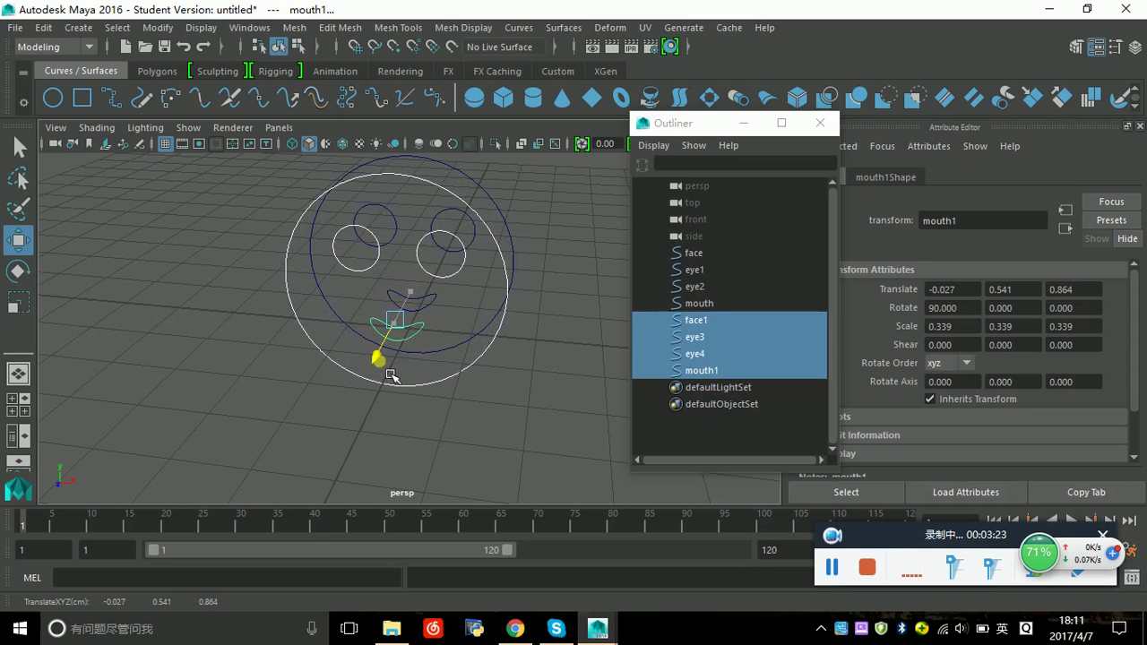
mouse_move(540, 361)
left_mouse_down("alt")
mouse_move(502, 373)
mouse_move(453, 362)
mouse_move(445, 335)
mouse_move(422, 341)
mouse_move(568, 353)
mouse_move(514, 364)
mouse_move(558, 355)
mouse_move(548, 359)
left_mouse_up("alt")
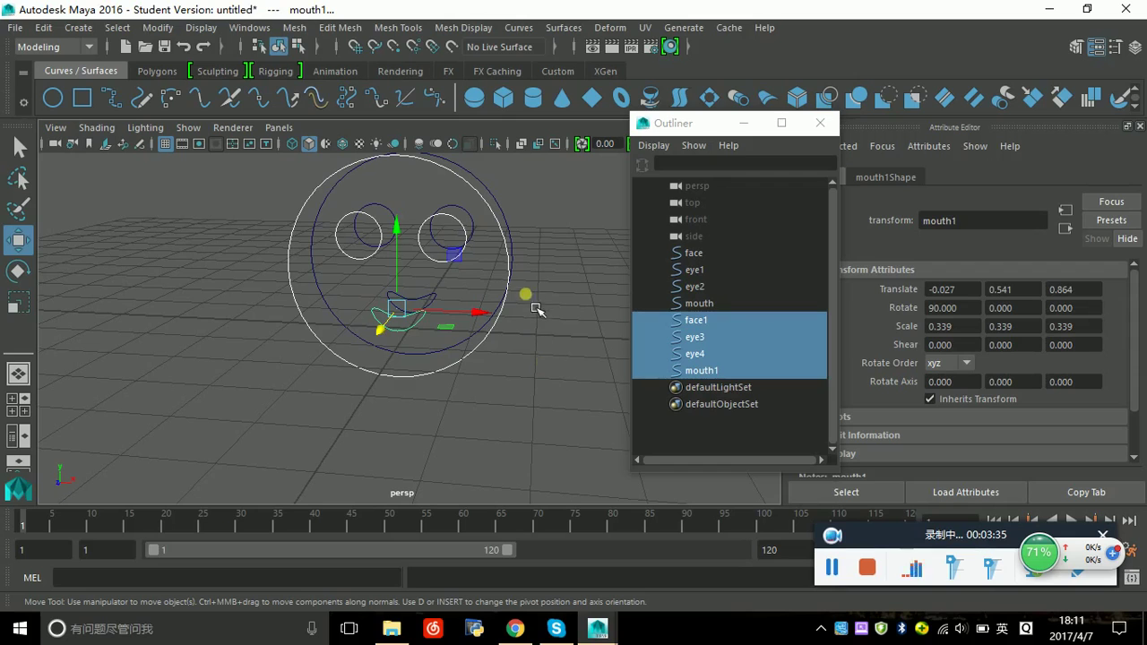
left_click(557, 249)
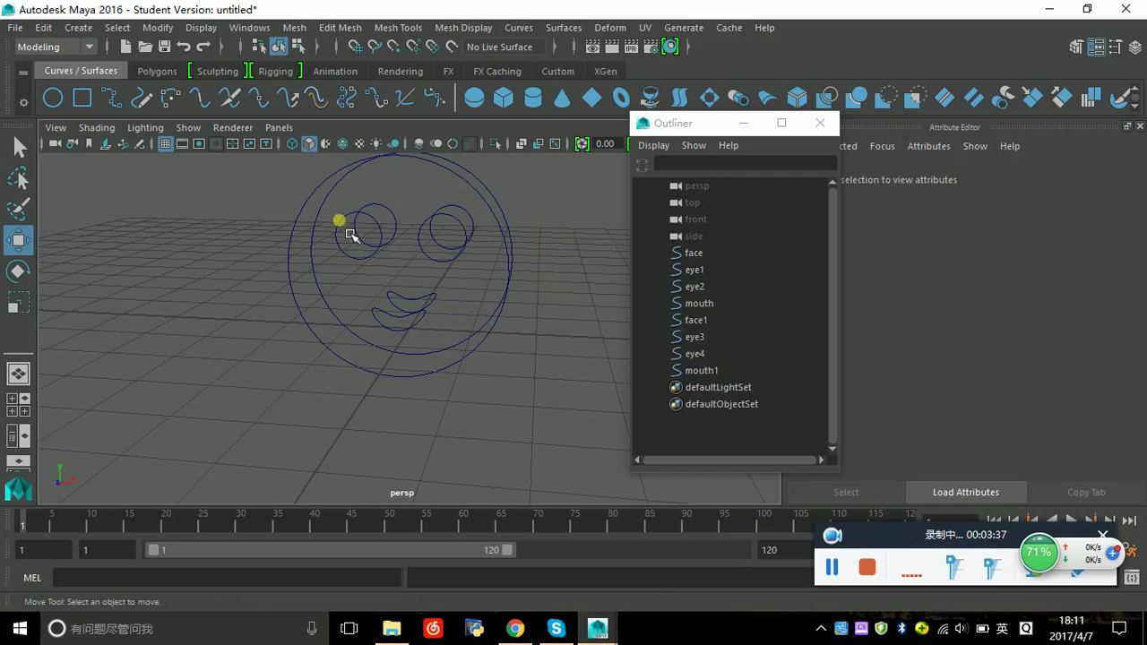
Step: Loft a tube between eye1 and eye3
left_click(358, 235)
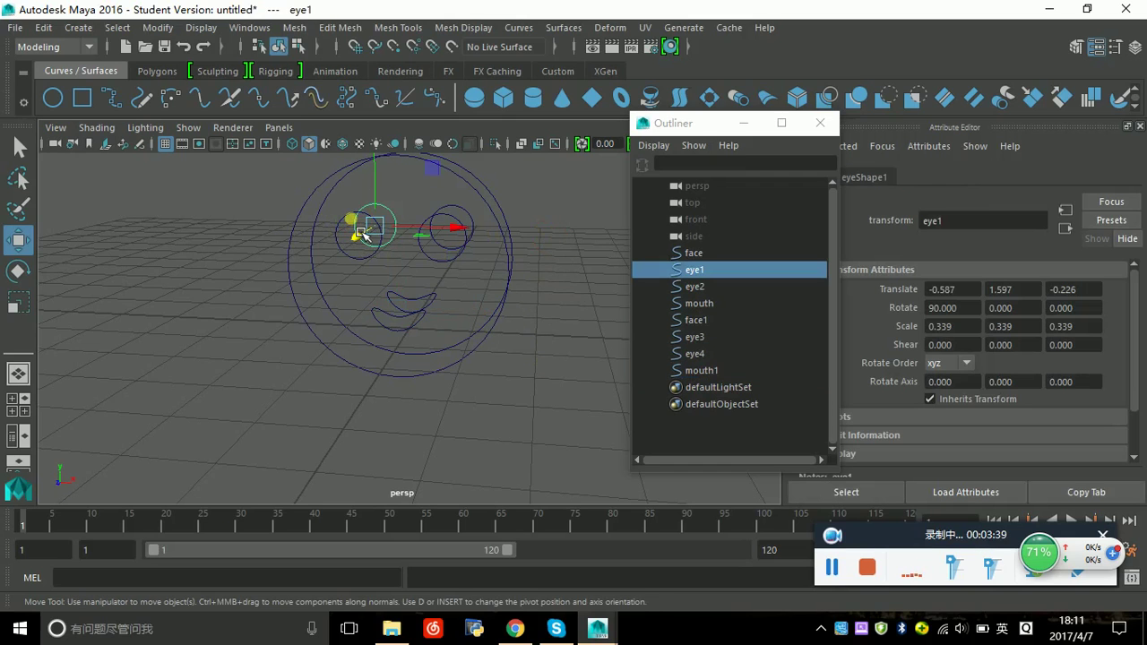
left_click(361, 234, "shift")
left_click_drag(567, 392, 540, 398, "alt")
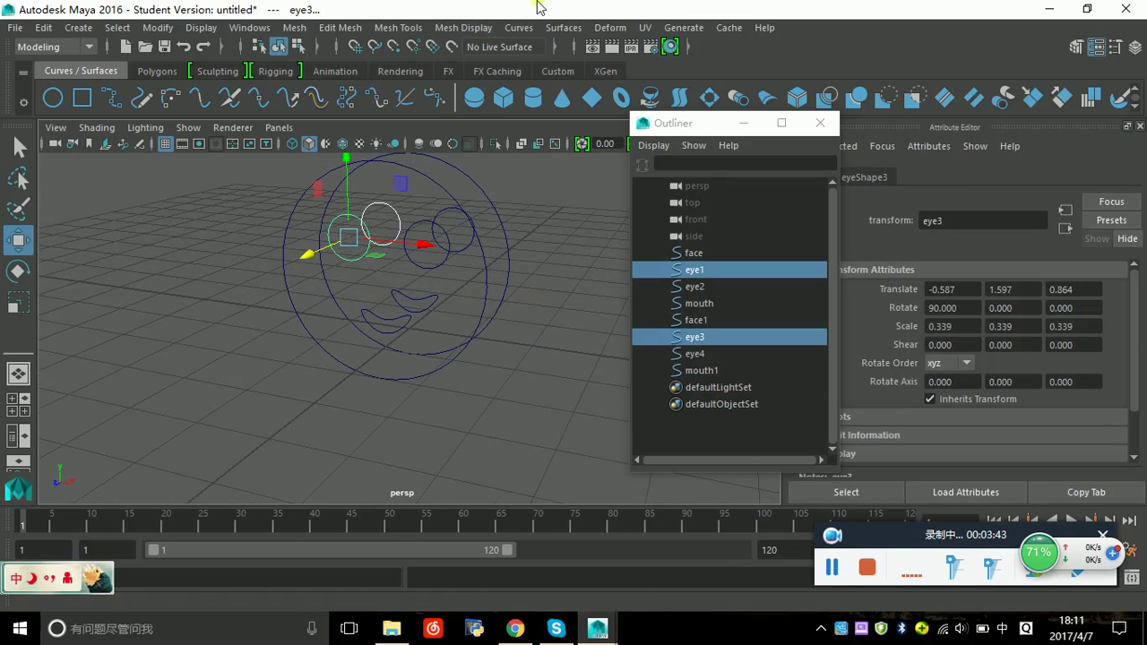
left_click(566, 27)
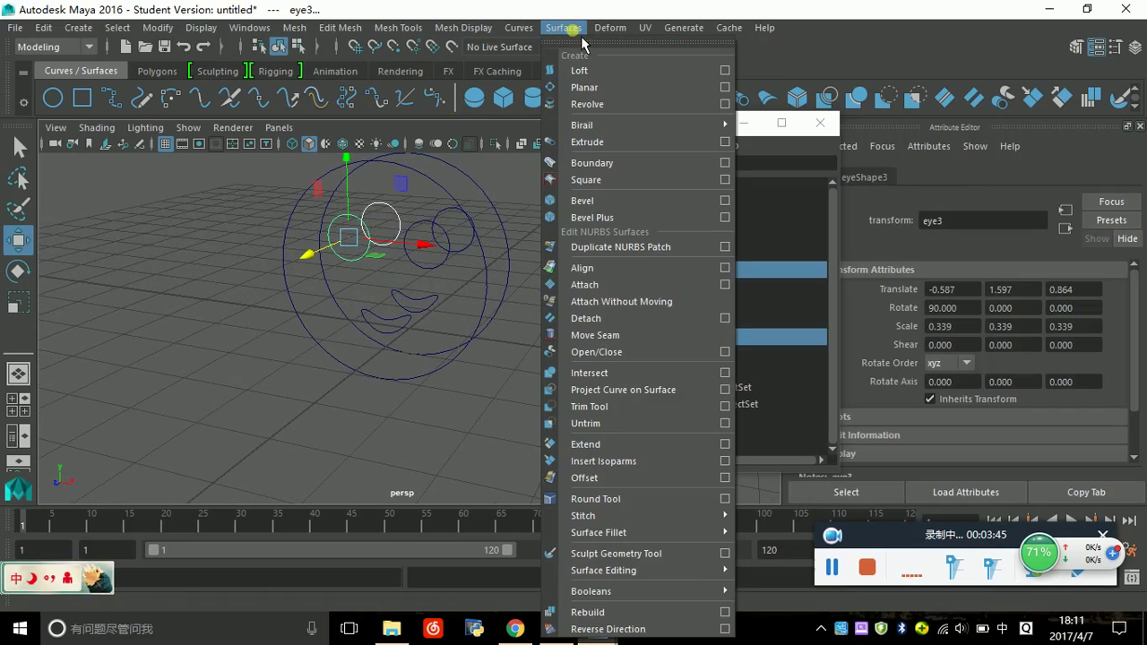
left_click(583, 70)
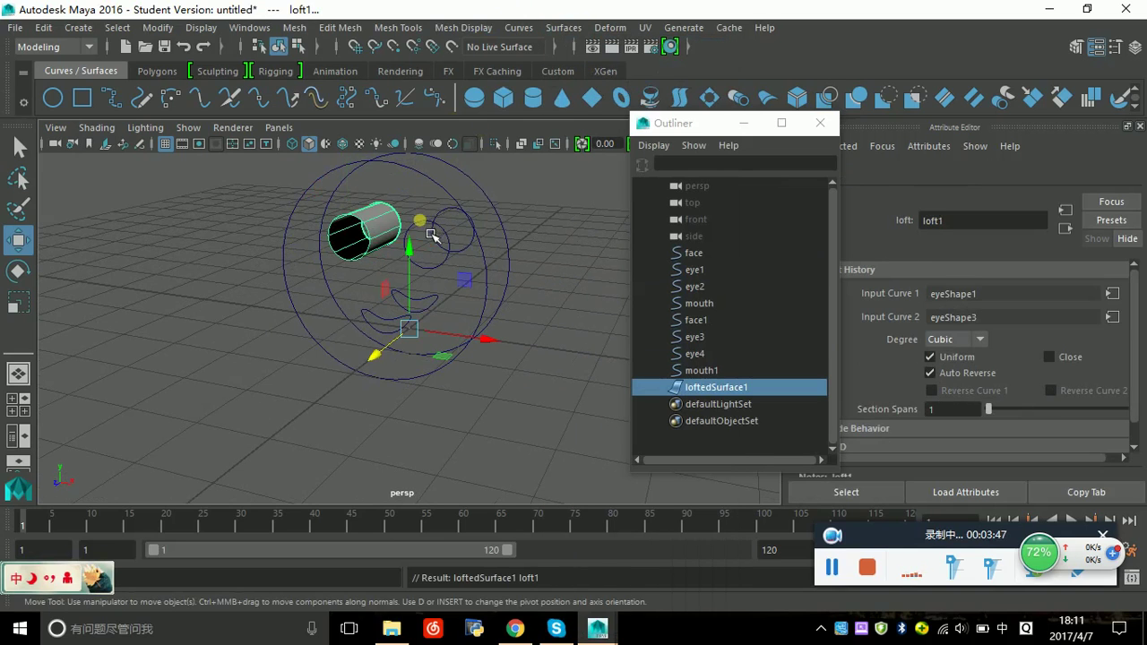
Step: Select eye4 and eye2 and repeat the loft with G to tube the second eye
left_click(433, 238)
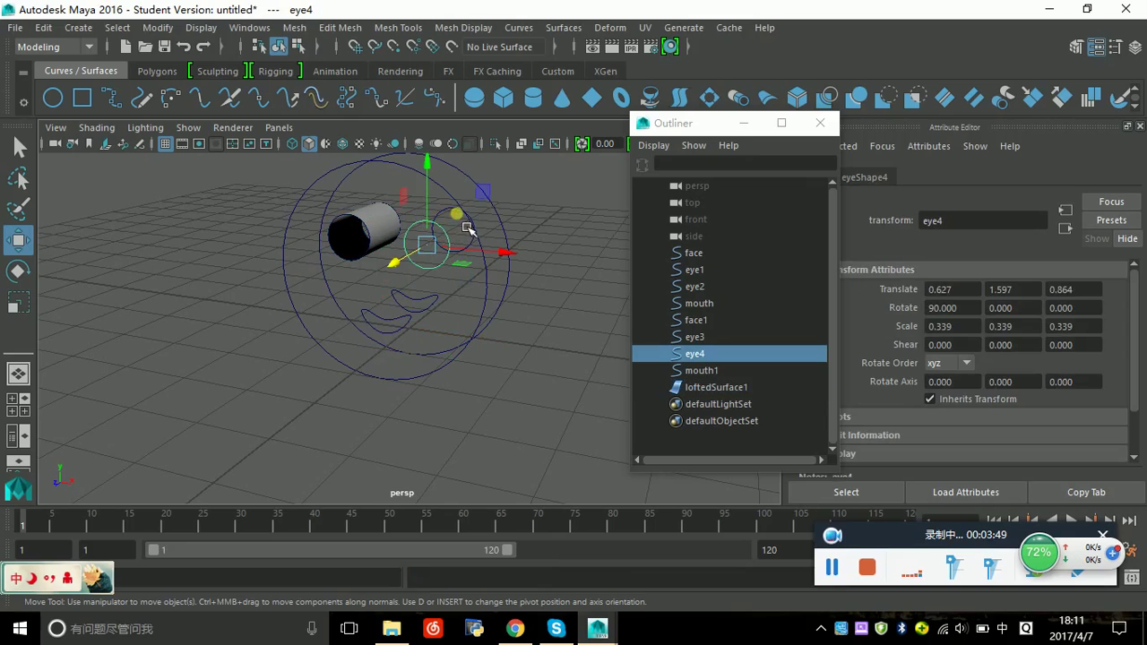
left_click(462, 227, "shift")
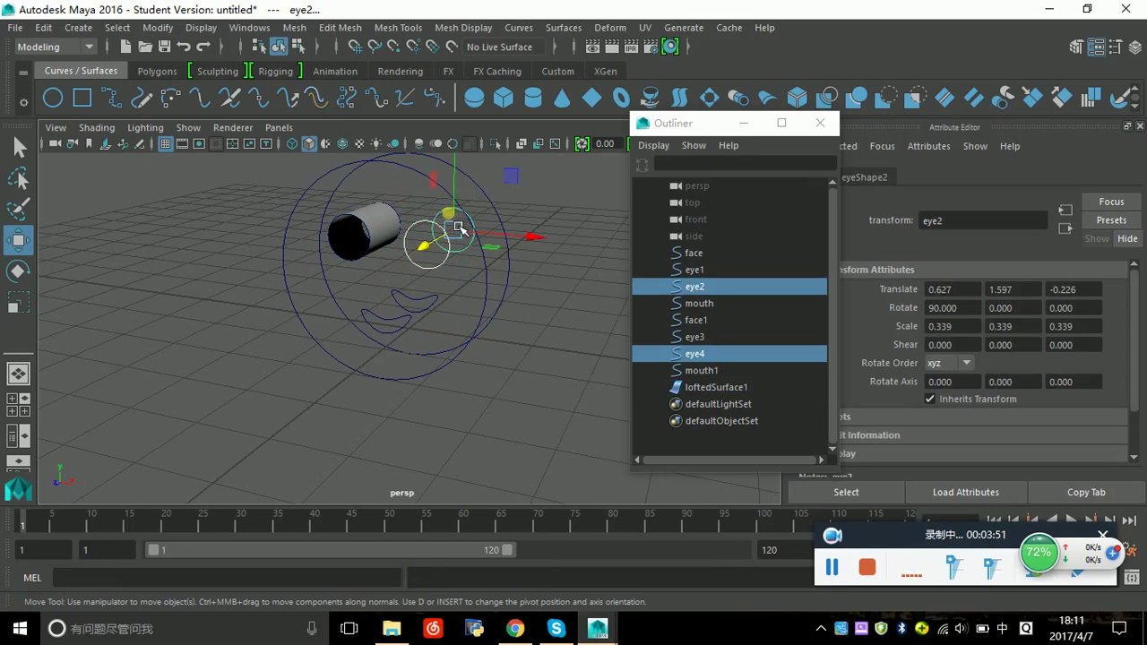
key("g")
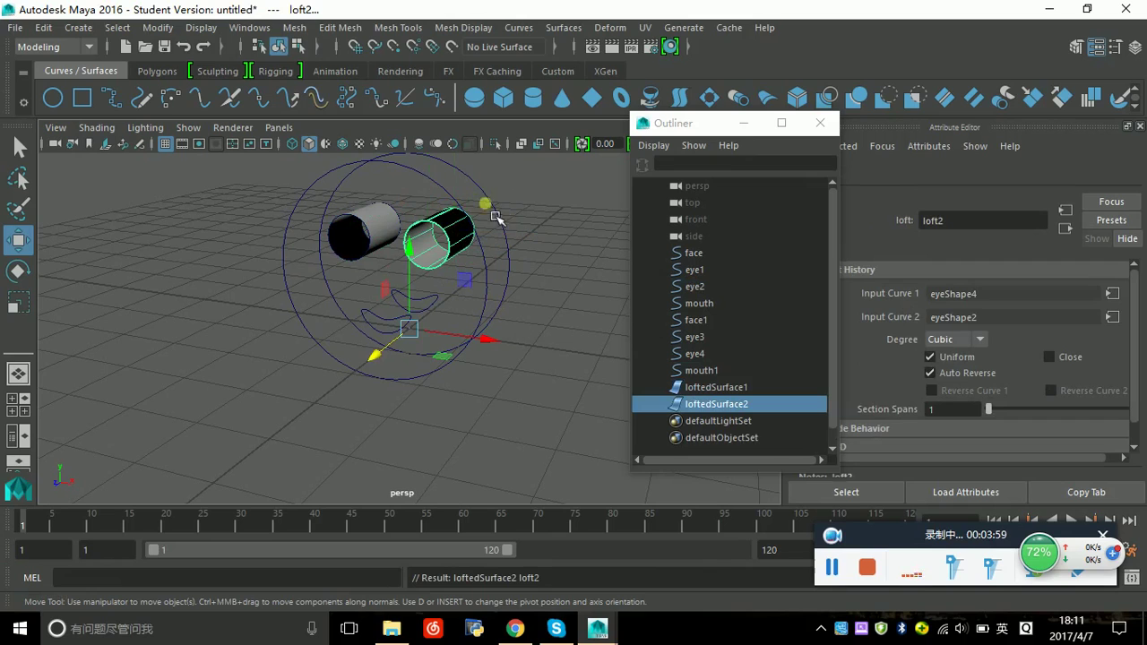
left_click(562, 27)
left_click(562, 28)
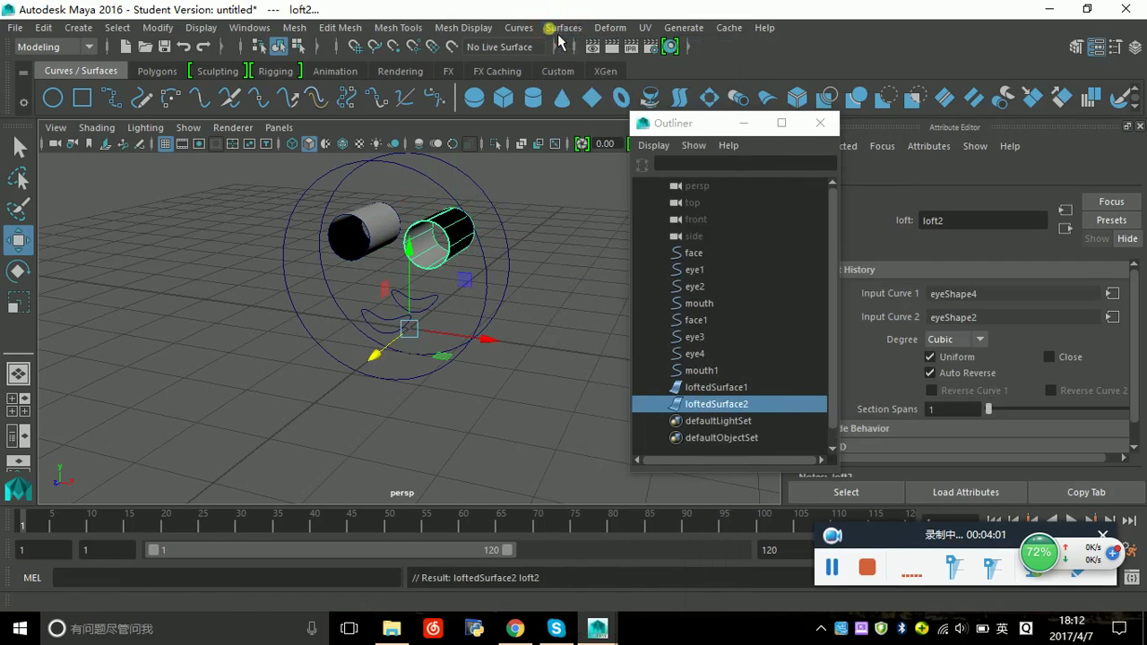
left_click_drag(537, 281, 519, 295, "alt")
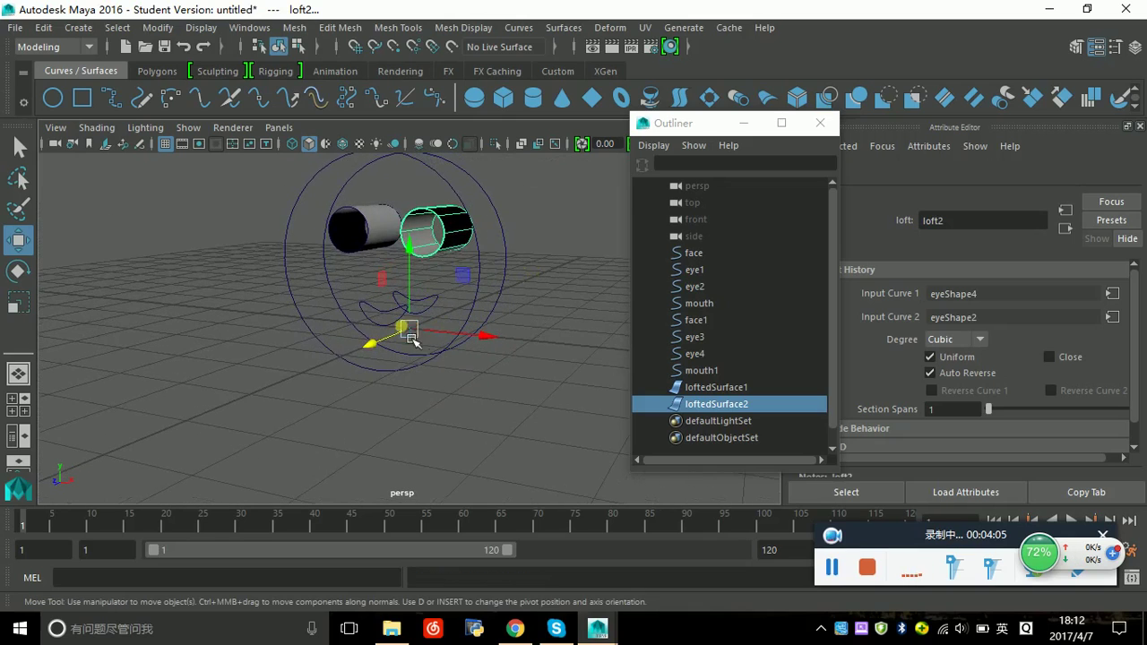
left_click(396, 326)
Step: Loft mouth1 and mouth into a mouth surface
left_click(443, 313, "shift")
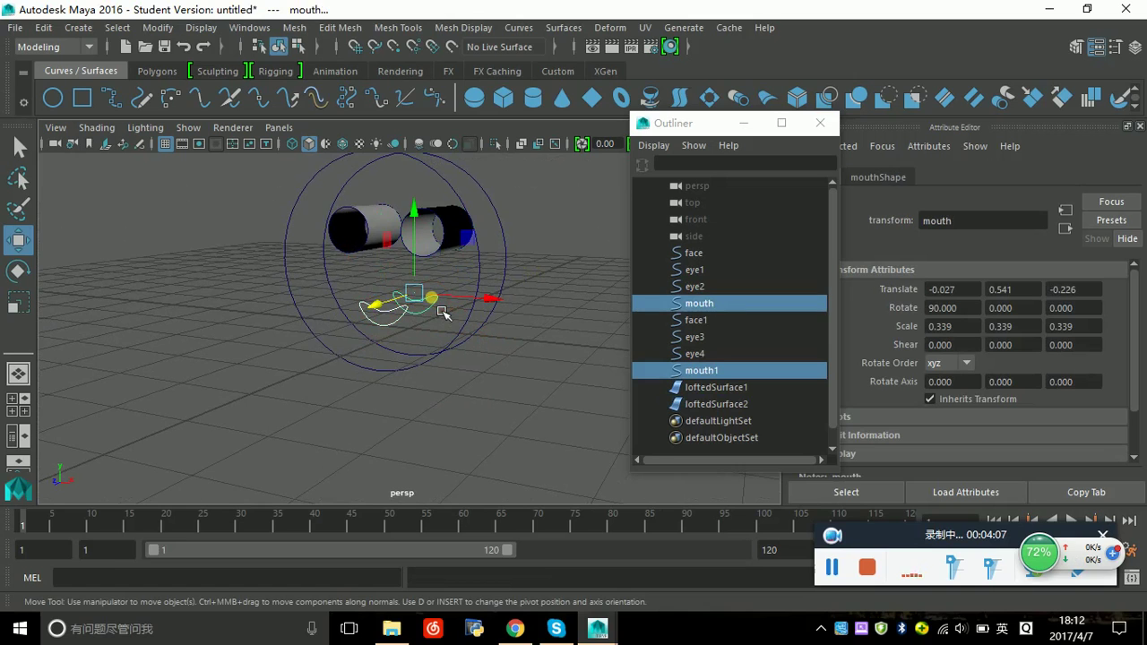
left_click(564, 28)
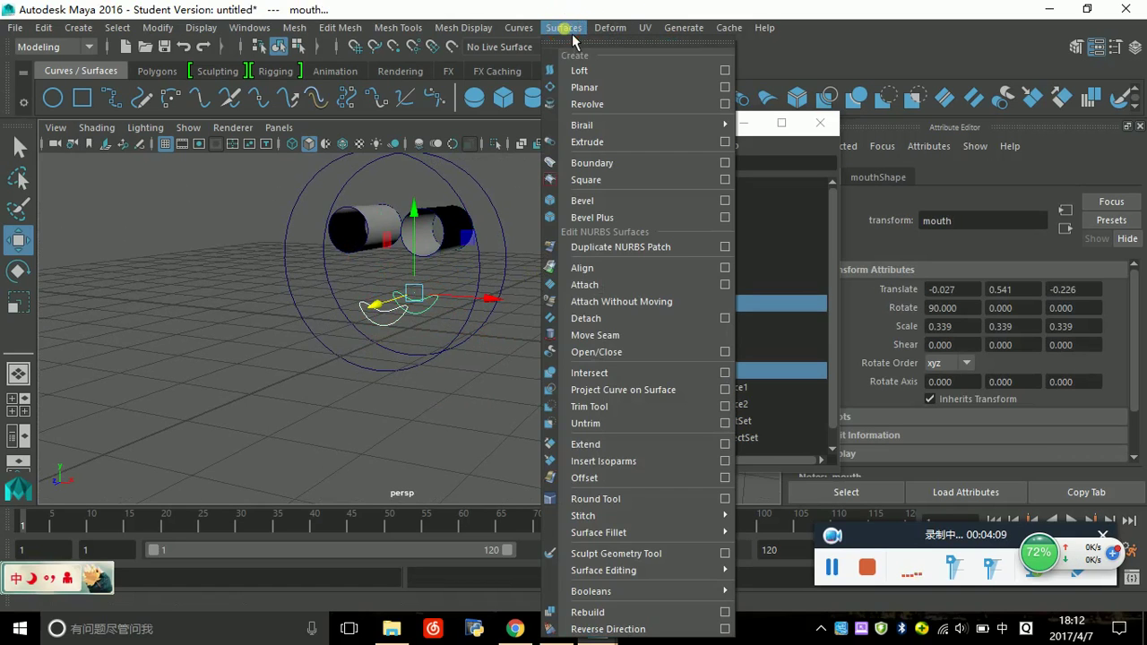
left_click(578, 70)
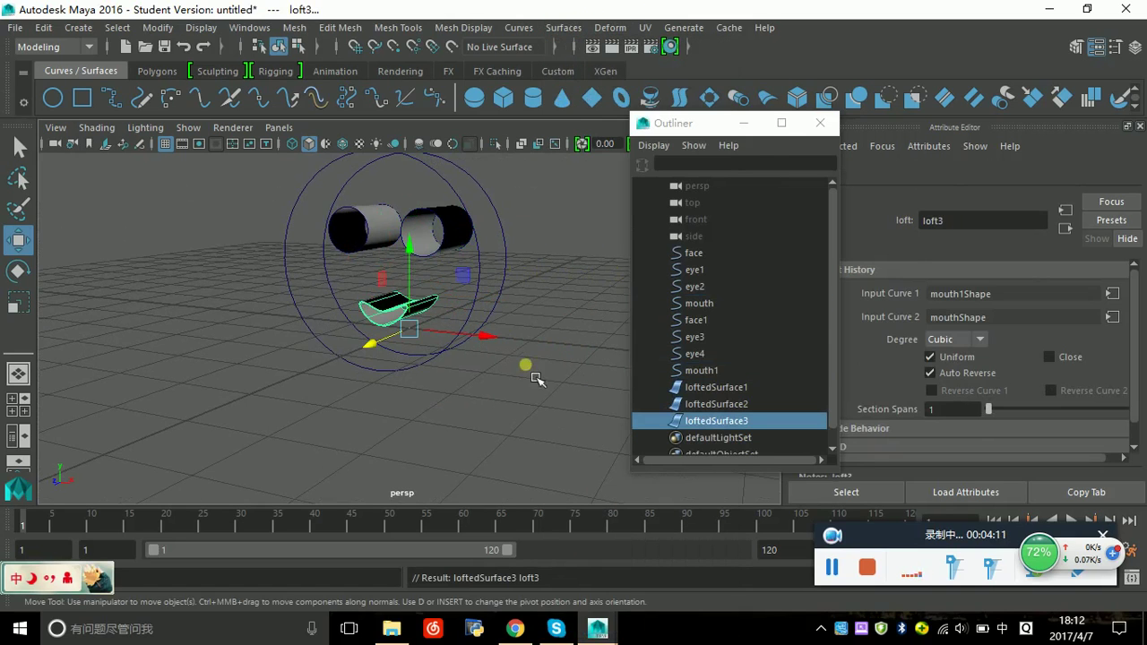
left_click_drag(542, 351, 421, 209, "alt")
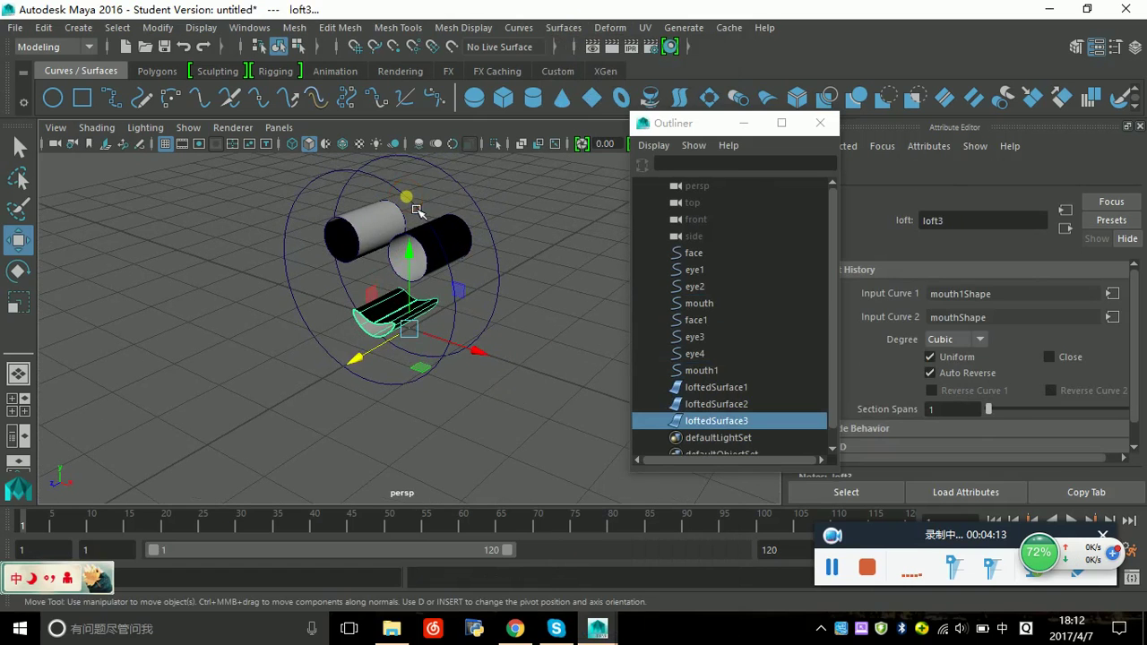
Step: Loft face1 and face into a ring forming the disc's sides and inspect it
left_click(468, 202)
left_click(471, 201, "shift")
left_click(565, 28)
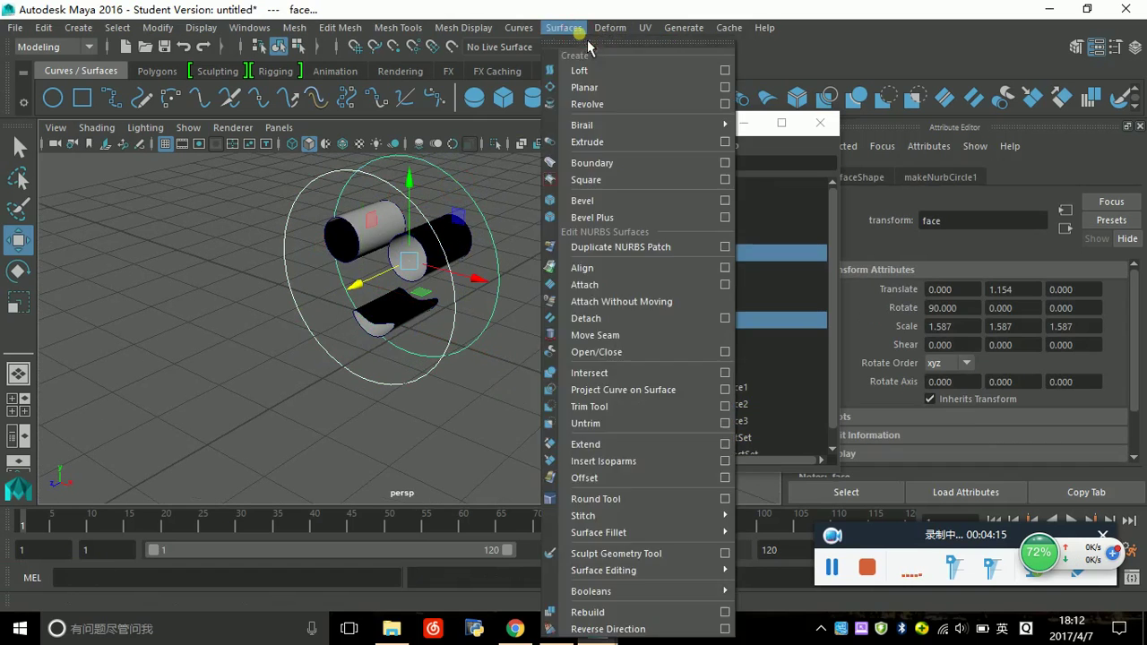
left_click(578, 70)
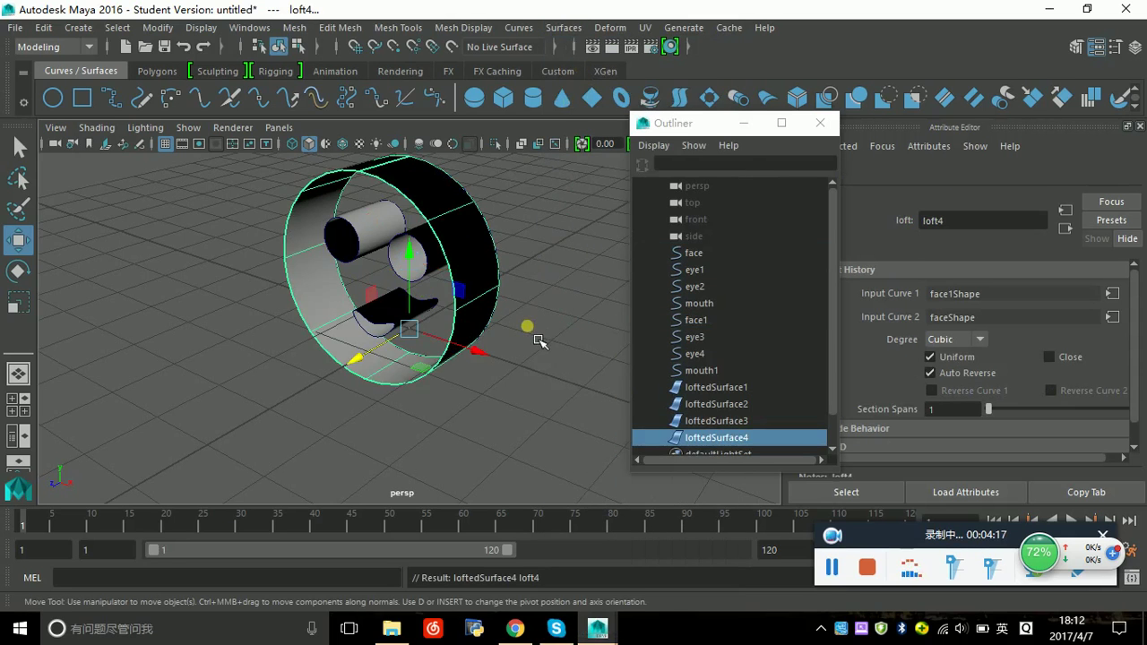
left_click_drag(538, 340, 504, 340, "alt")
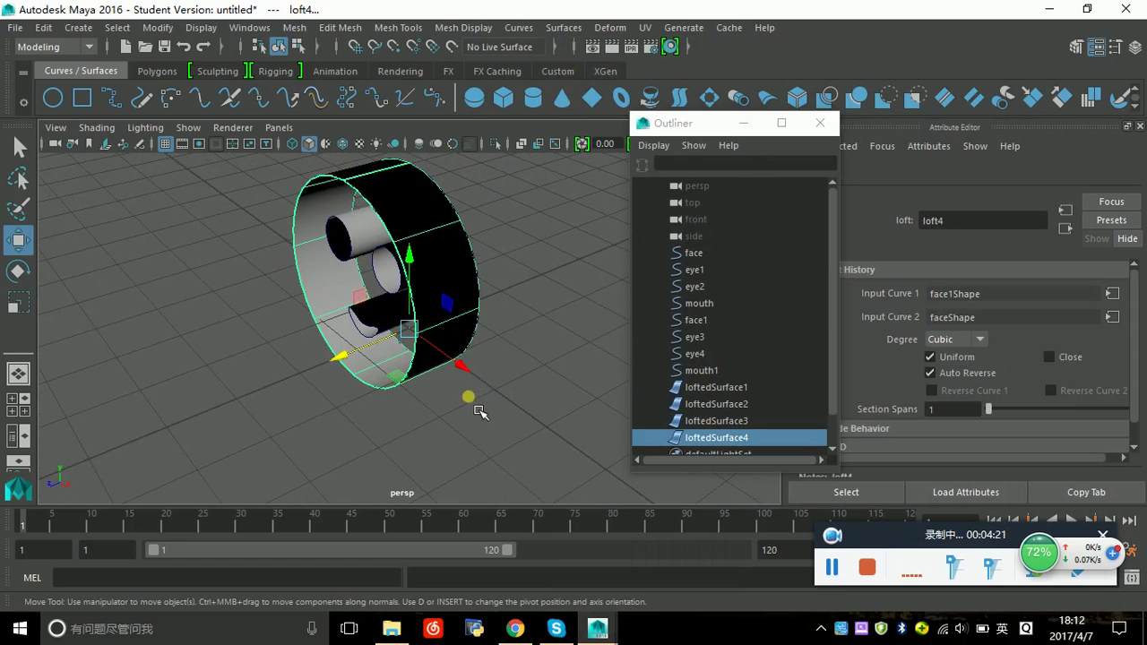
mouse_move(480, 411)
left_mouse_down("alt")
mouse_move(573, 366)
mouse_move(487, 397)
left_mouse_up("alt")
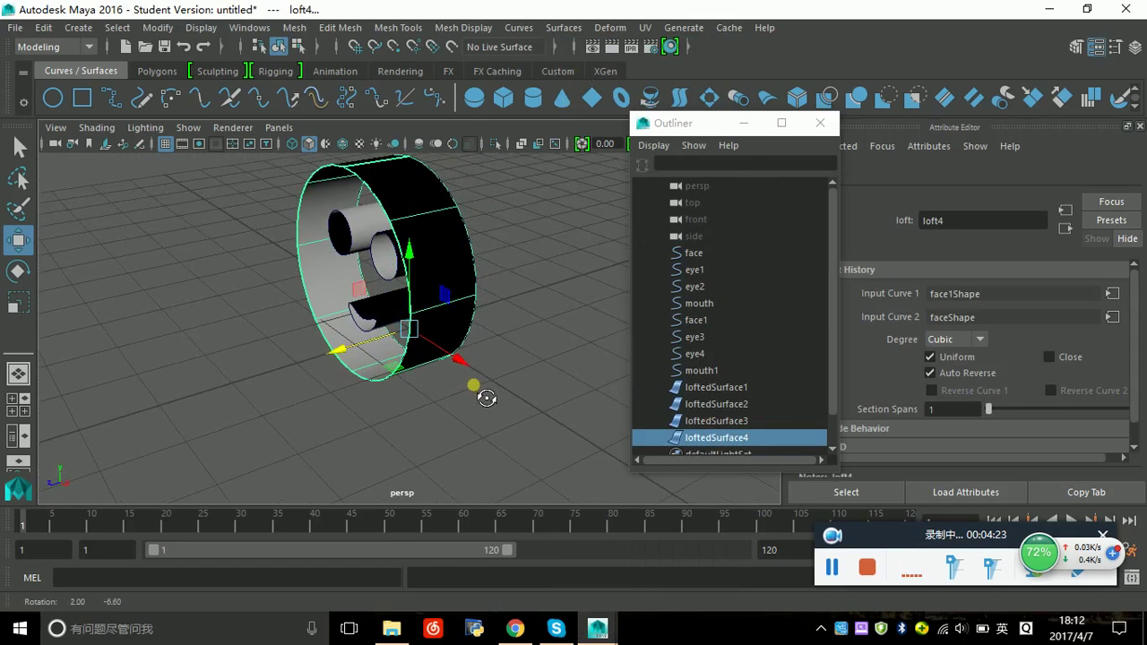
left_click(412, 203)
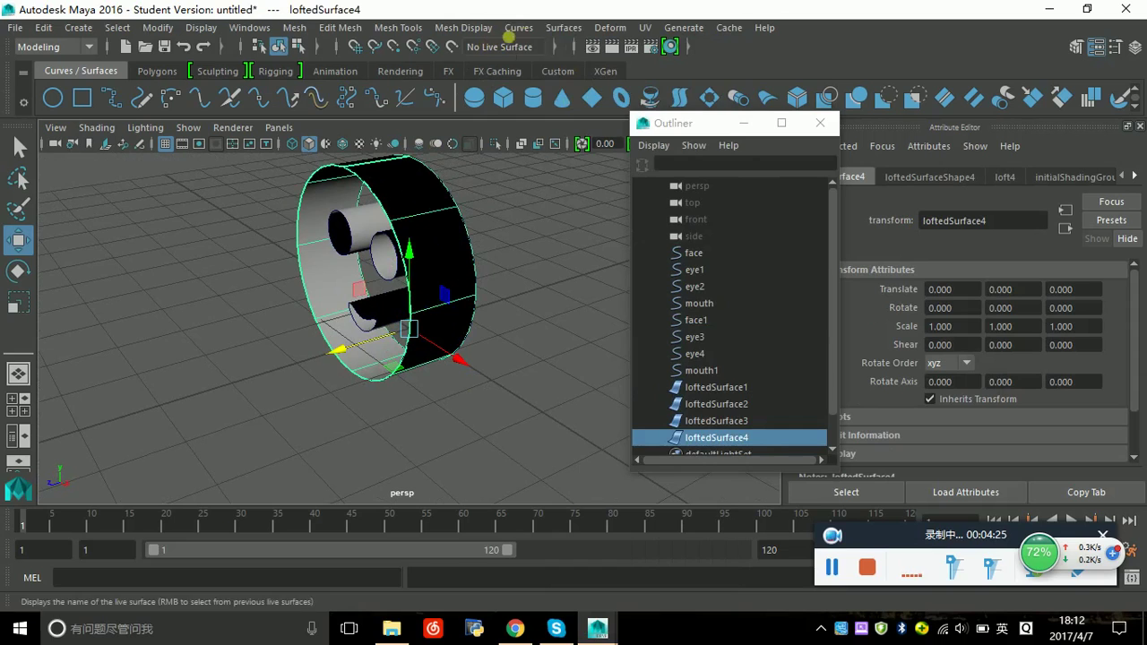
Step: Apply Reverse Direction to the lofted ring and the second eye tube
left_click(562, 29)
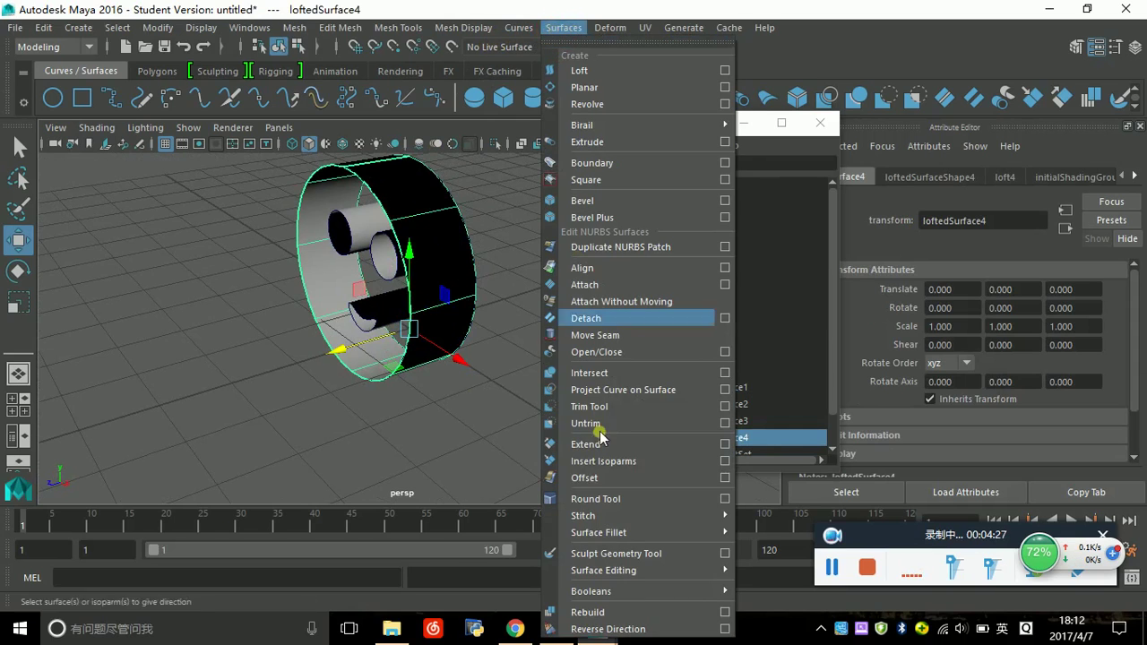
left_click(581, 629)
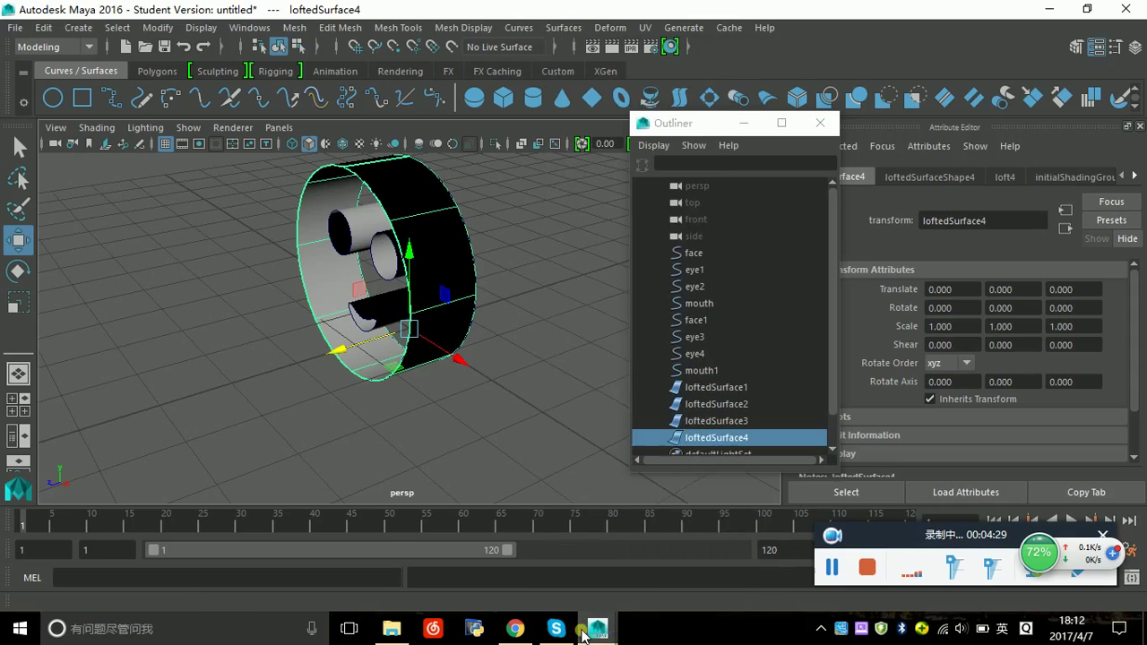
left_click_drag(555, 307, 468, 263, "alt")
left_click(421, 238)
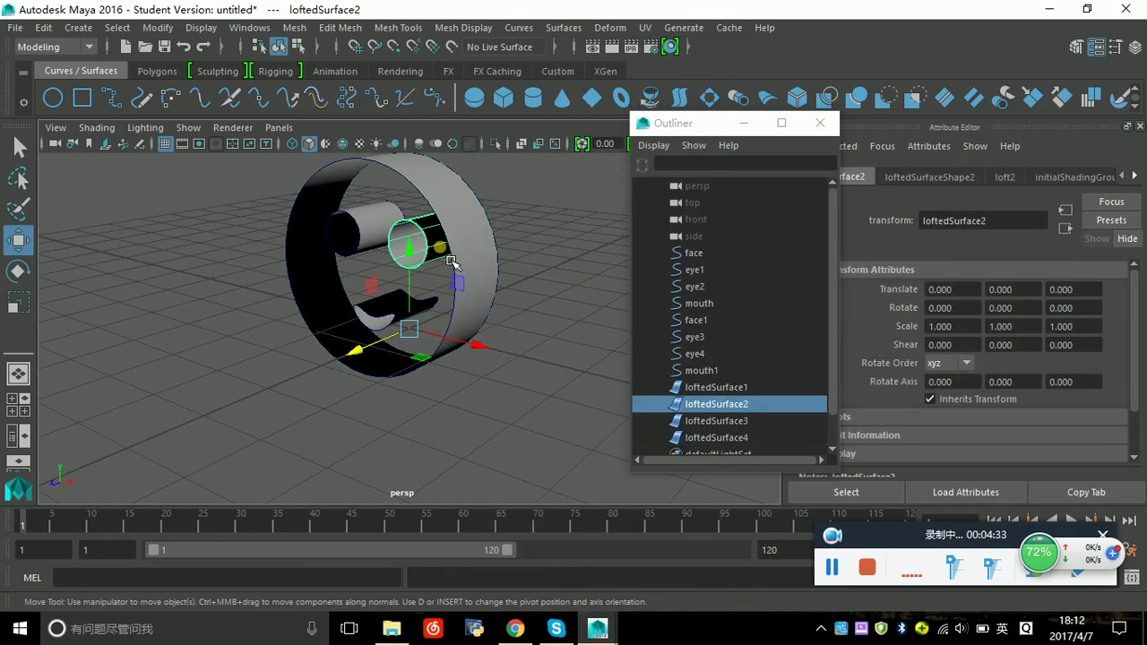
left_click(562, 28)
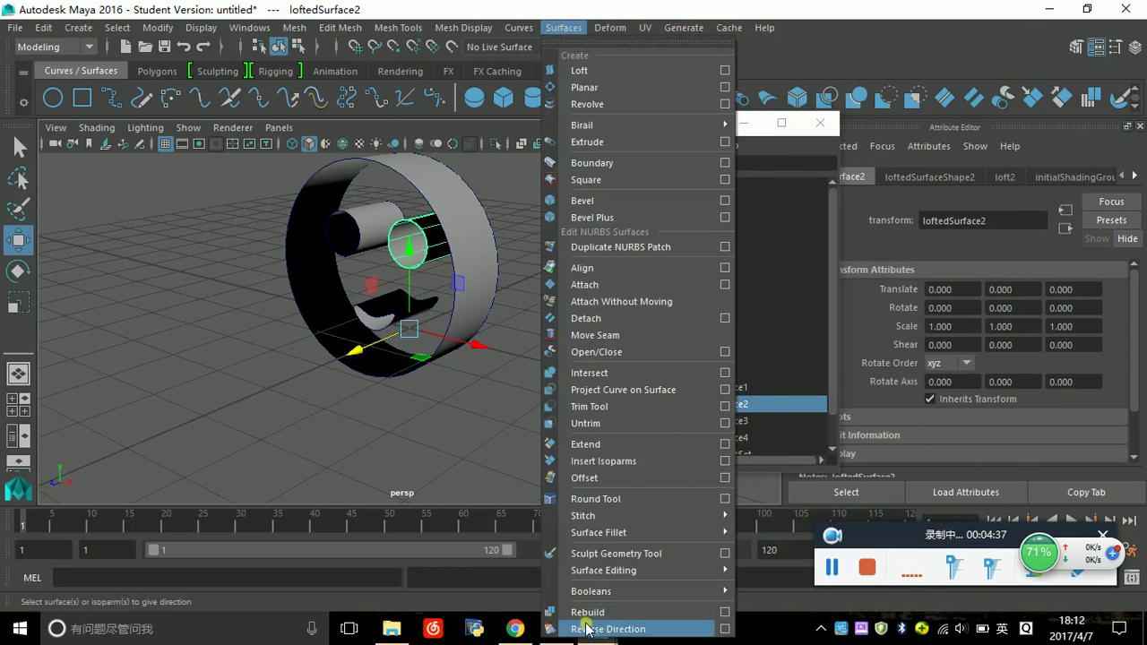
left_click(607, 629)
Step: Reverse the direction of the mouth tube loftedSurface3 so it shades grey
left_click(499, 358)
left_click(399, 321)
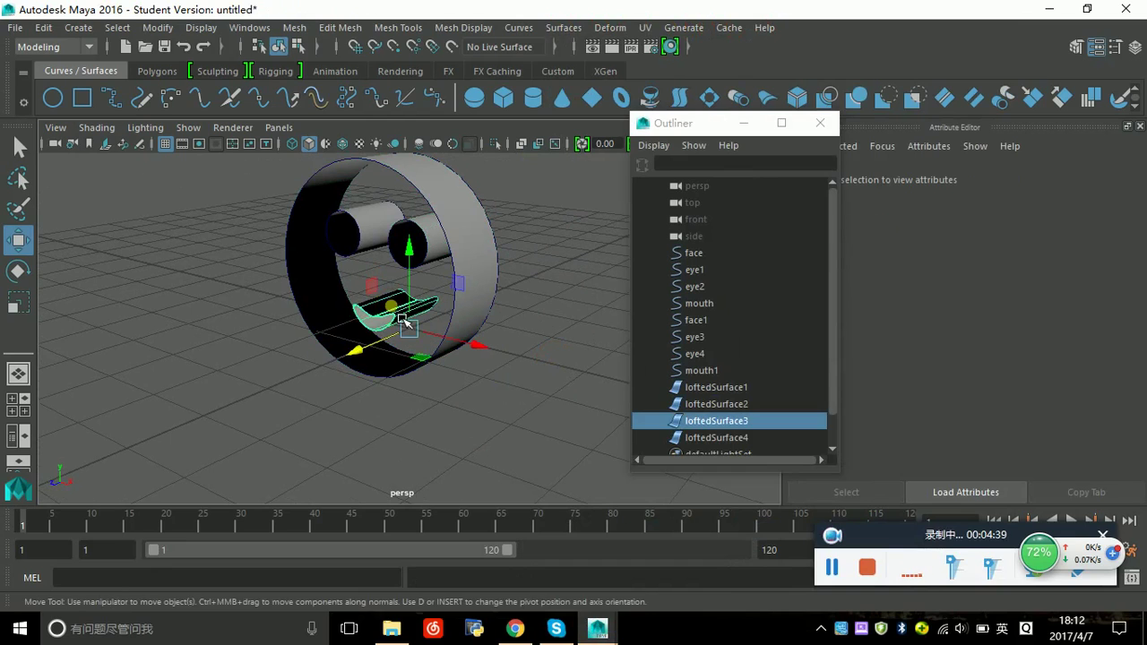
left_click(565, 28)
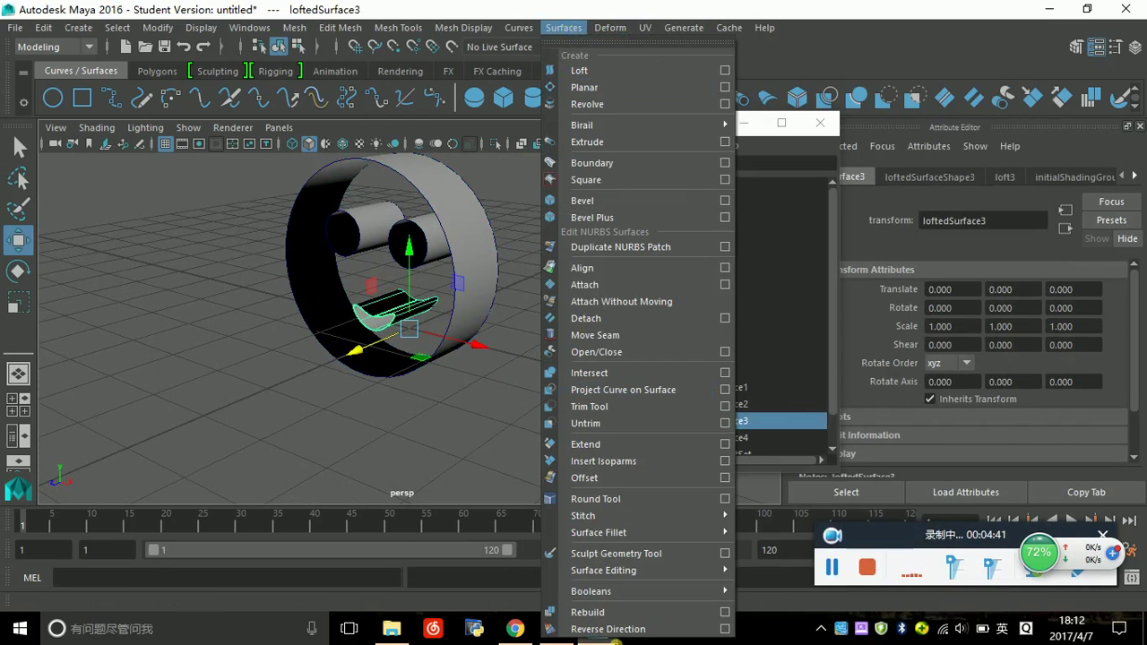
left_click(608, 629)
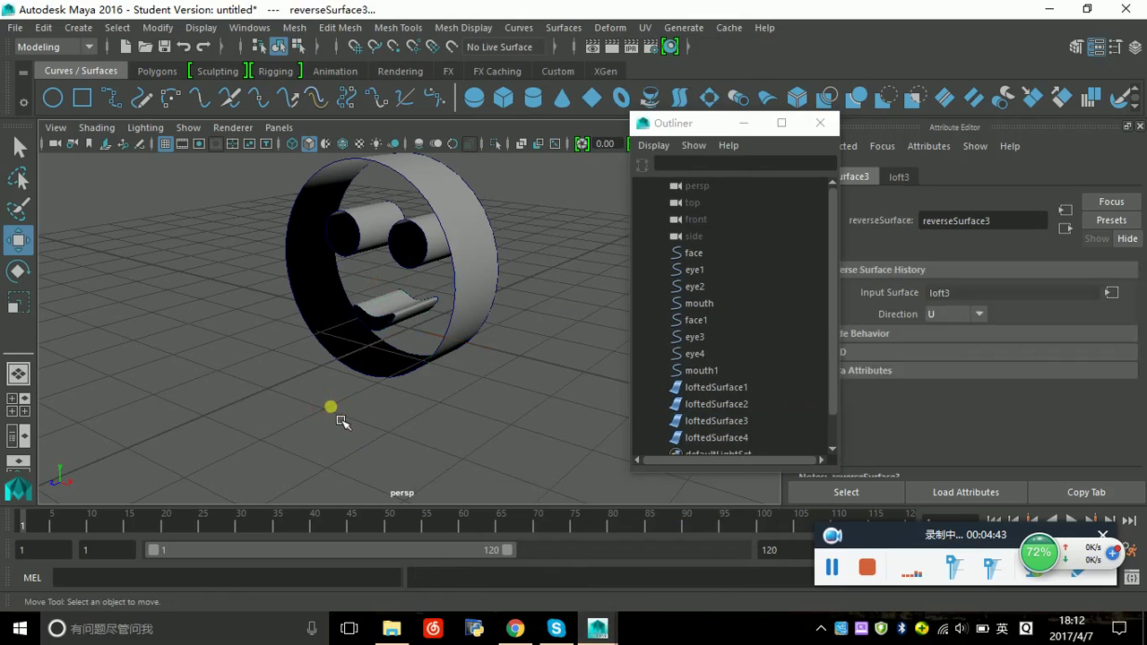
left_click(466, 440)
left_click_drag(466, 440, 525, 442, "alt")
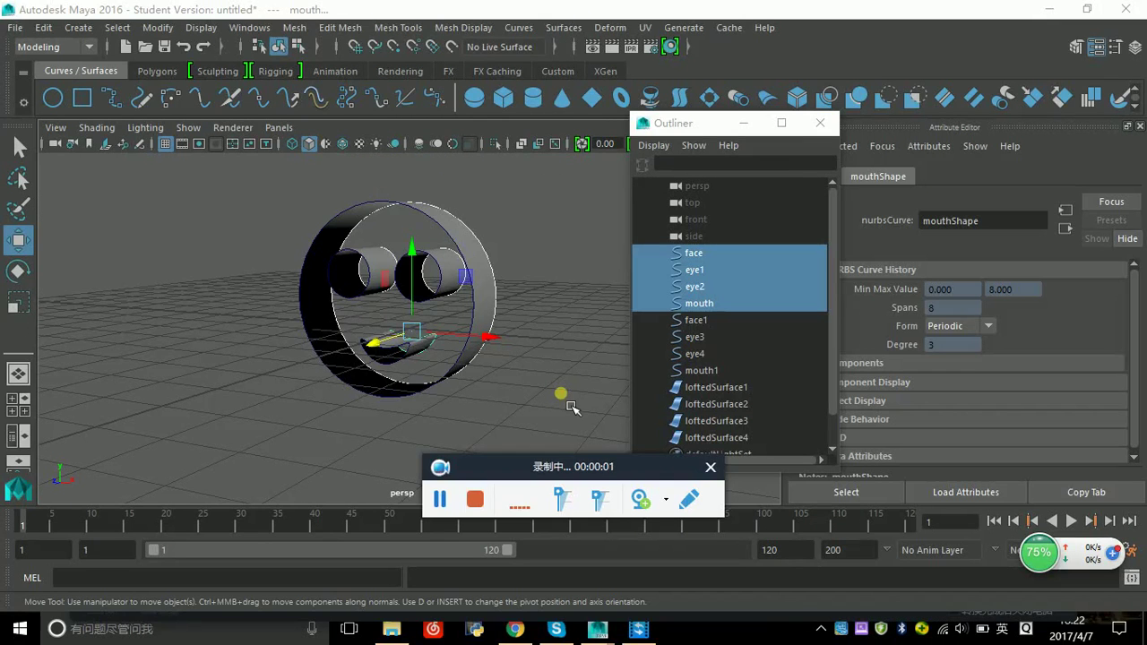
mouse_move(570, 374)
left_mouse_down("alt")
mouse_move(545, 377)
mouse_move(582, 372)
left_mouse_up("alt")
left_click_drag(707, 260, 714, 263)
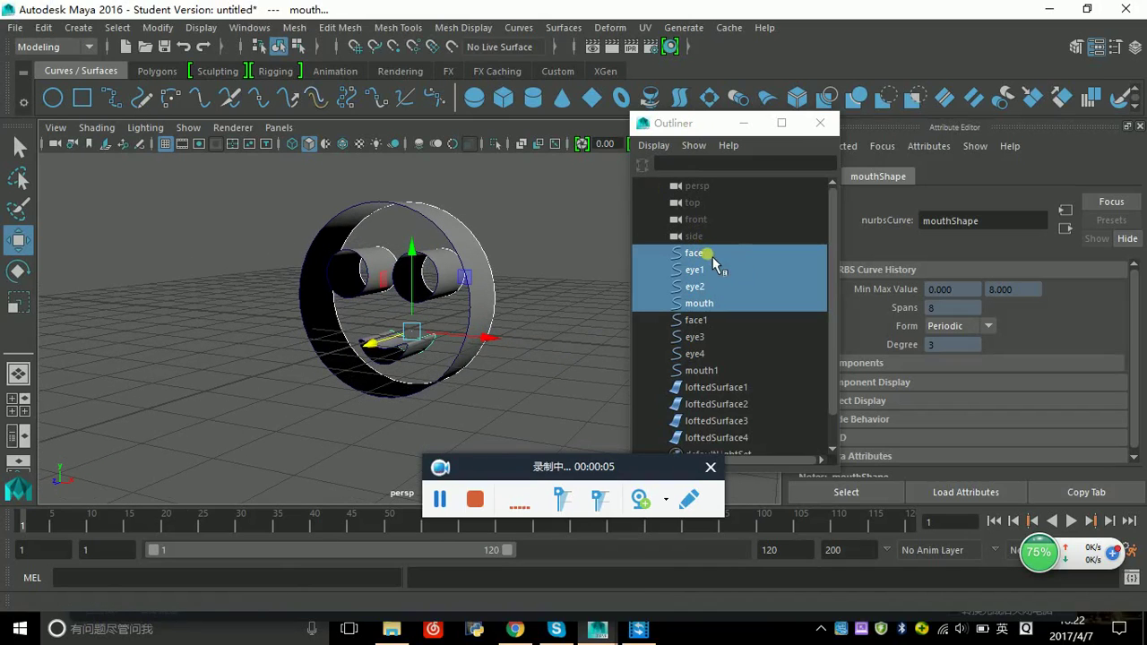
left_click_drag(684, 379, 326, 353)
left_click_drag(402, 424, 531, 349)
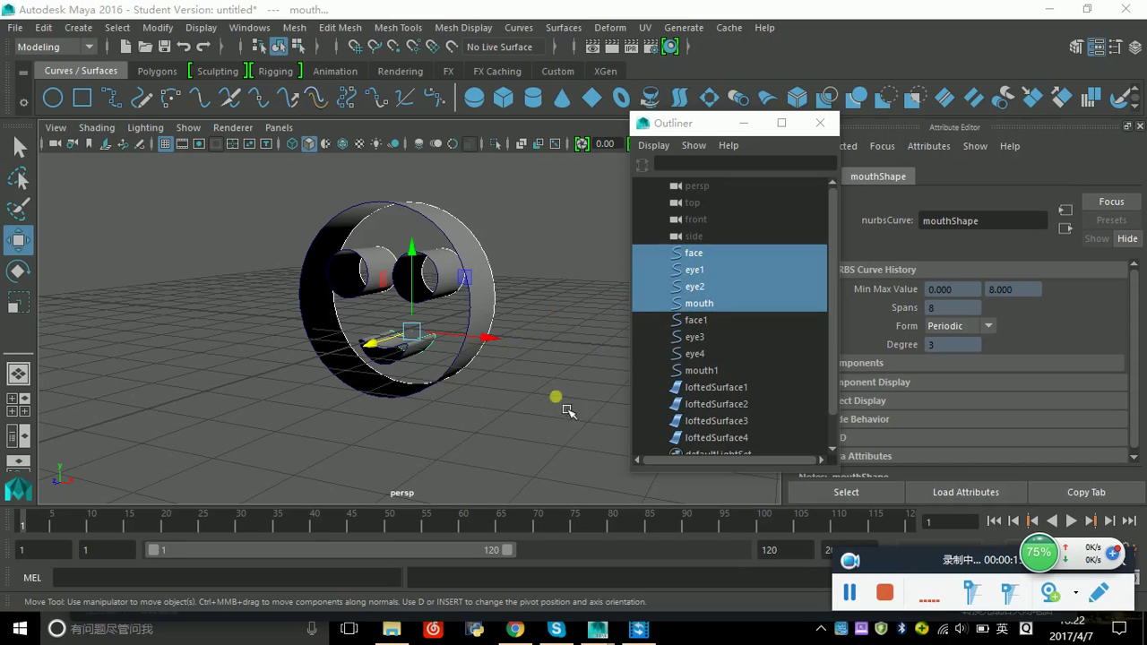
left_click_drag(567, 411, 376, 398, "alt")
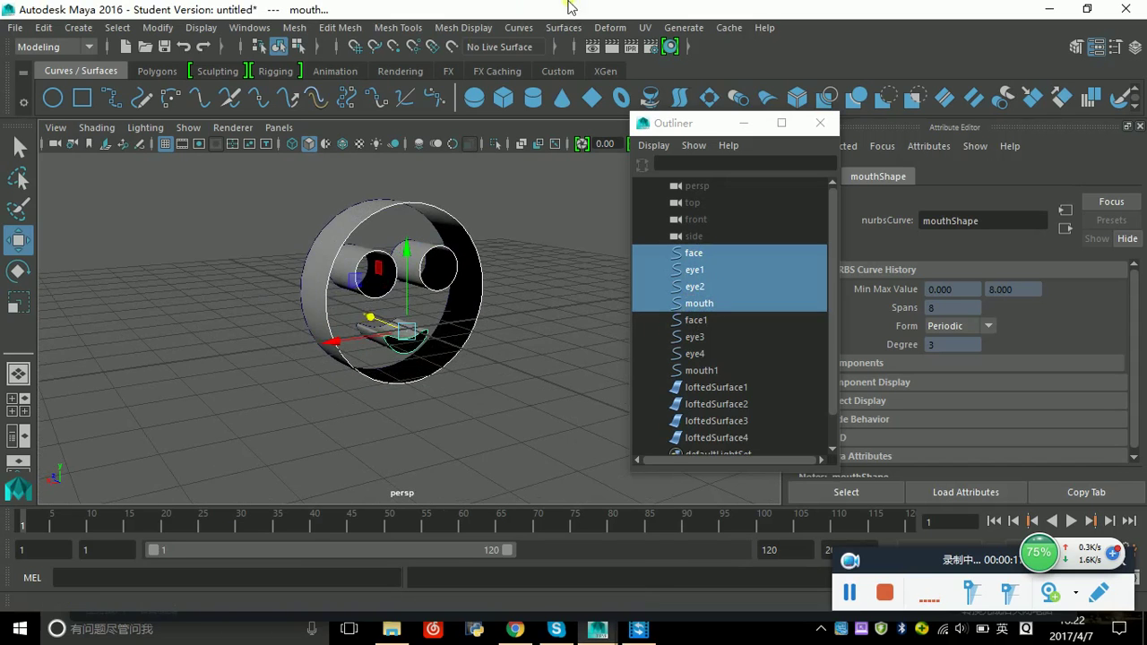
Step: Fill face, eye1, eye2 and mouth with a planar trimmed cap
left_click(563, 27)
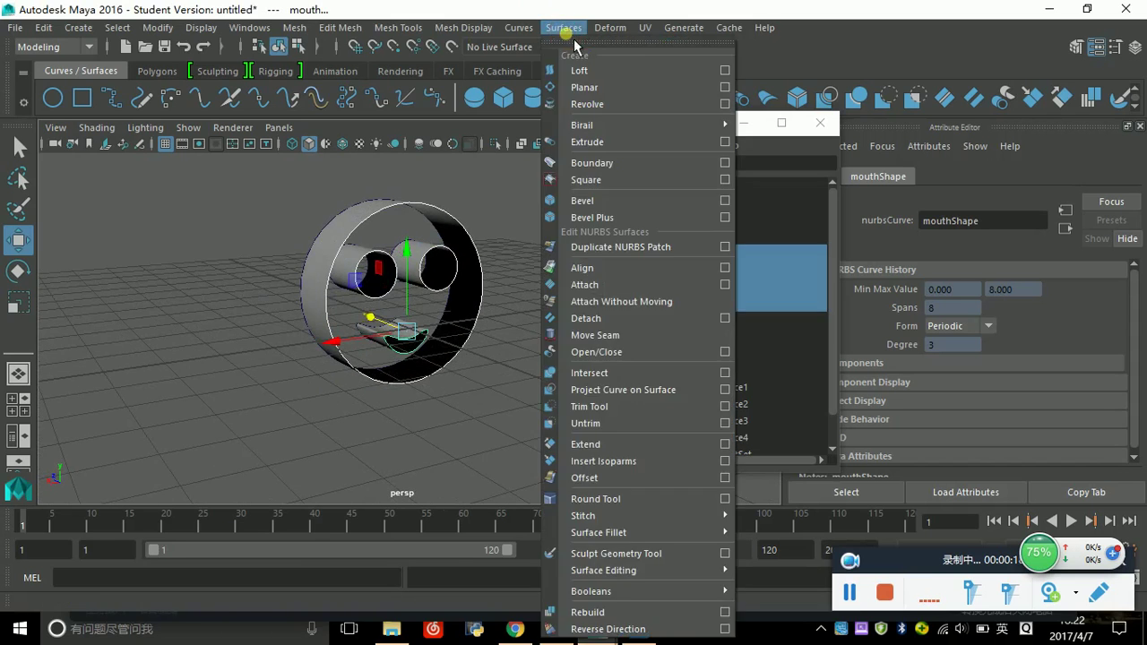
left_click(584, 87)
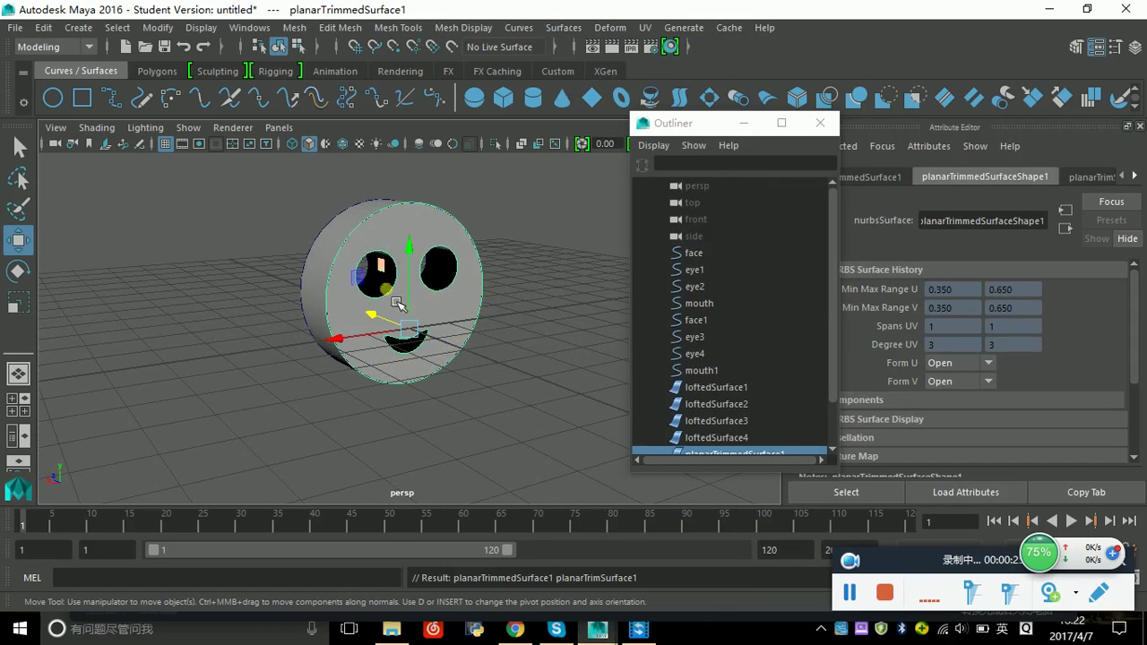
left_click_drag(269, 403, 510, 376, "alt")
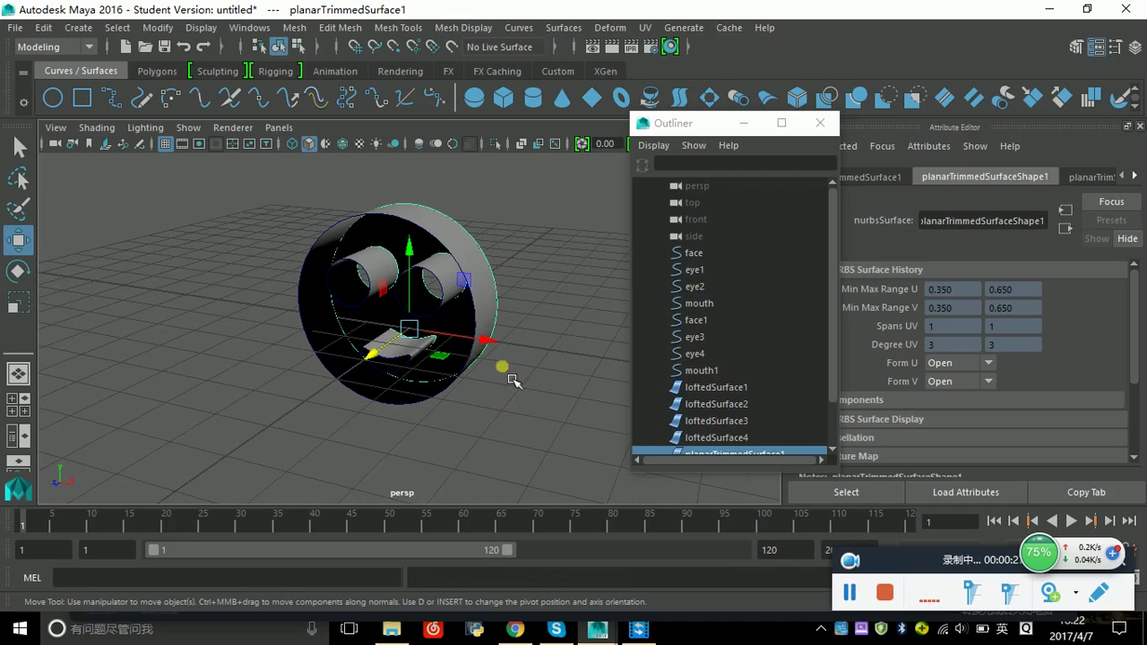
Step: Select face1, eye3, eye4 and mouth1 and cap them with a planar surface
left_click(704, 320)
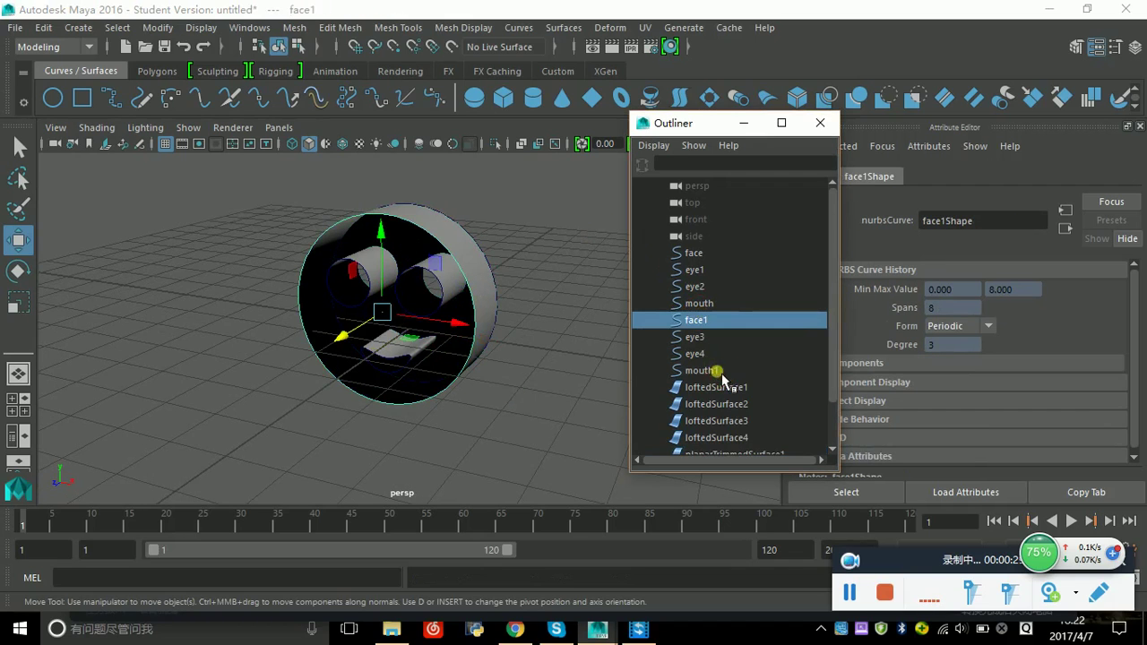
left_click(717, 370, "shift")
left_click(563, 27)
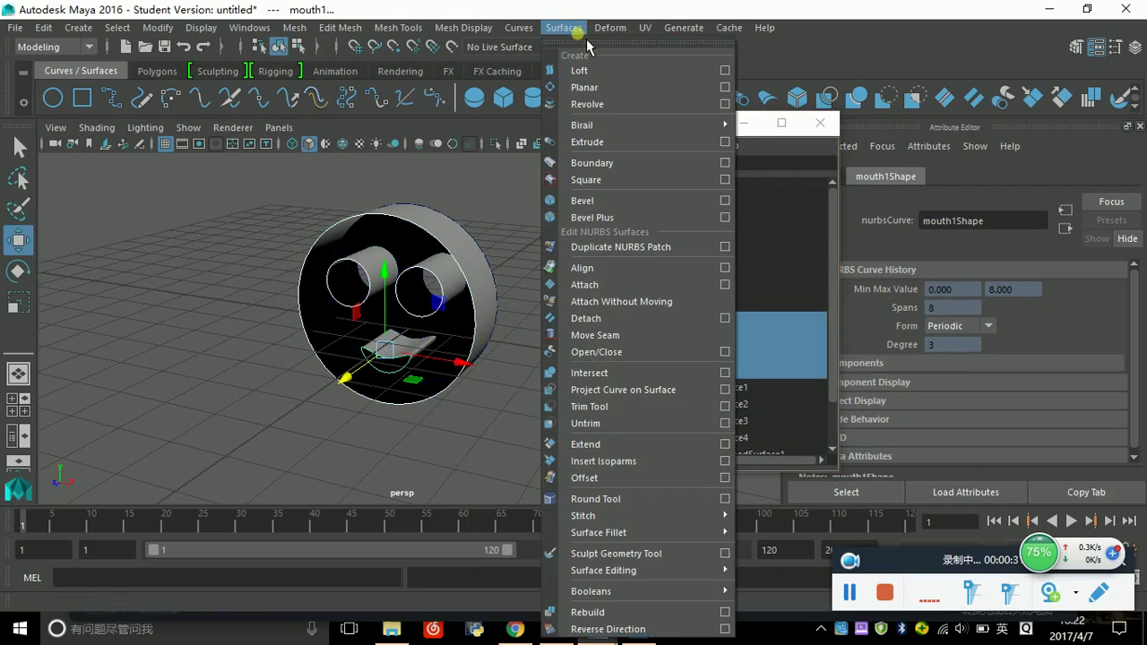
left_click(582, 86)
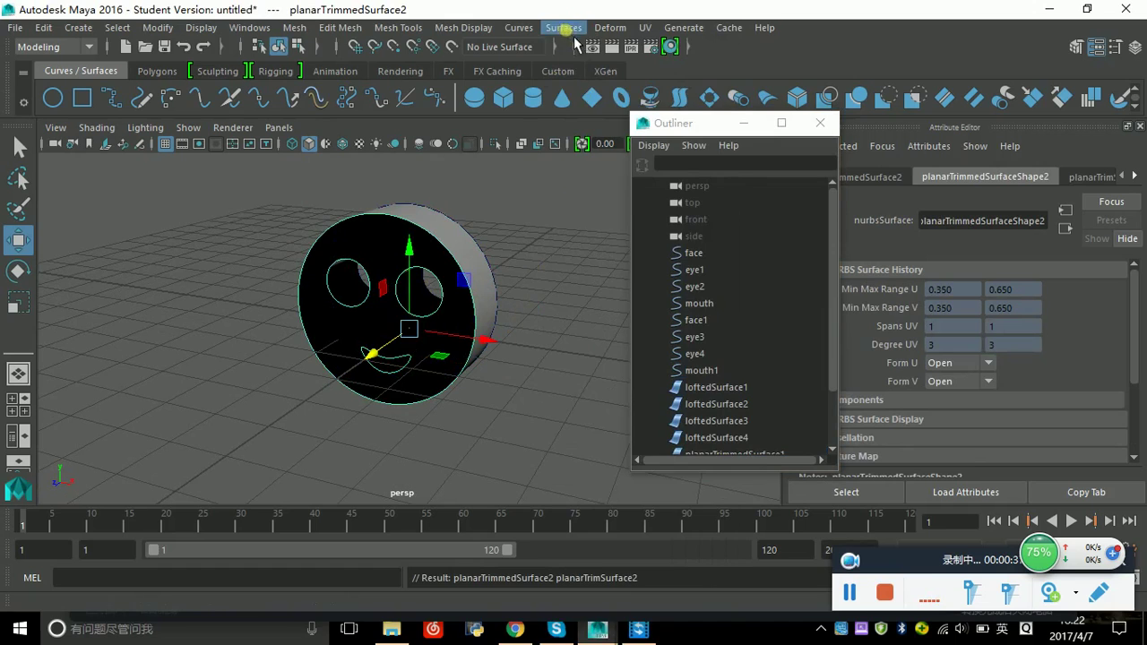
left_click(566, 28)
Step: Reverse the second face cap's surface direction so it shades grey, and close the Outliner
left_click(591, 629)
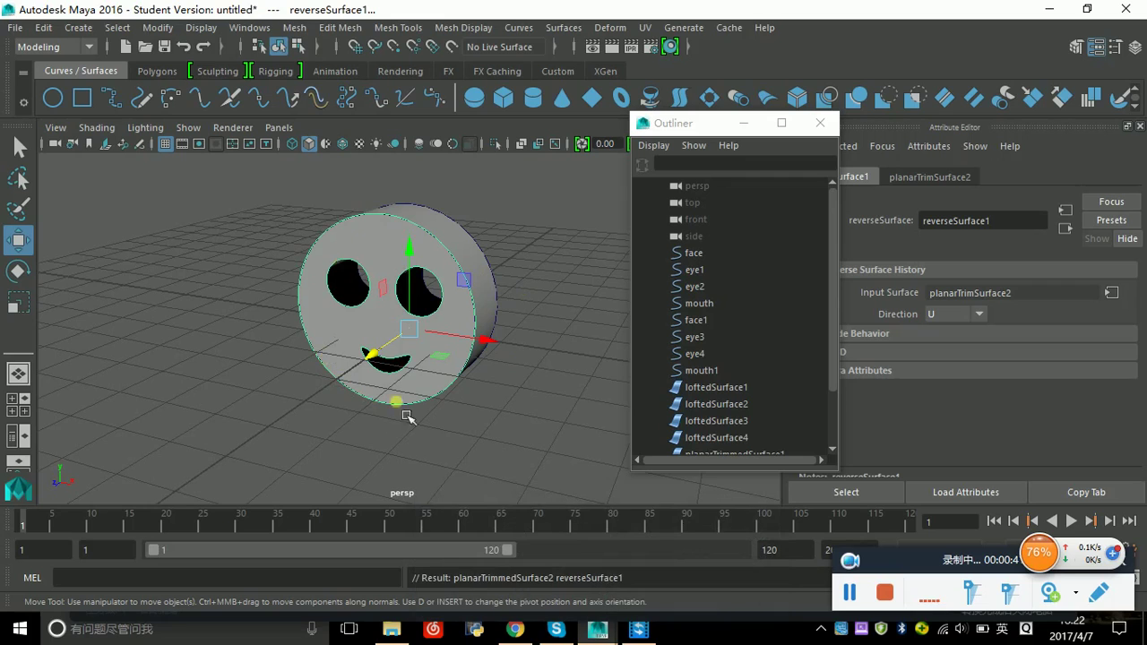
left_click_drag(515, 372, 556, 358, "alt")
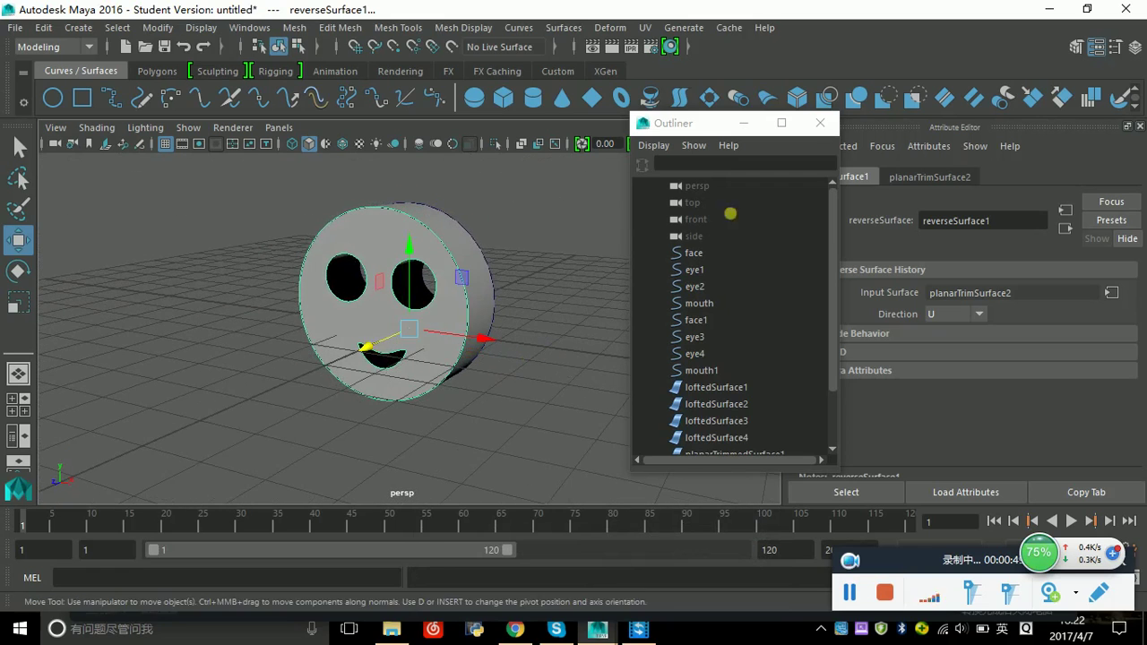
left_click(819, 122)
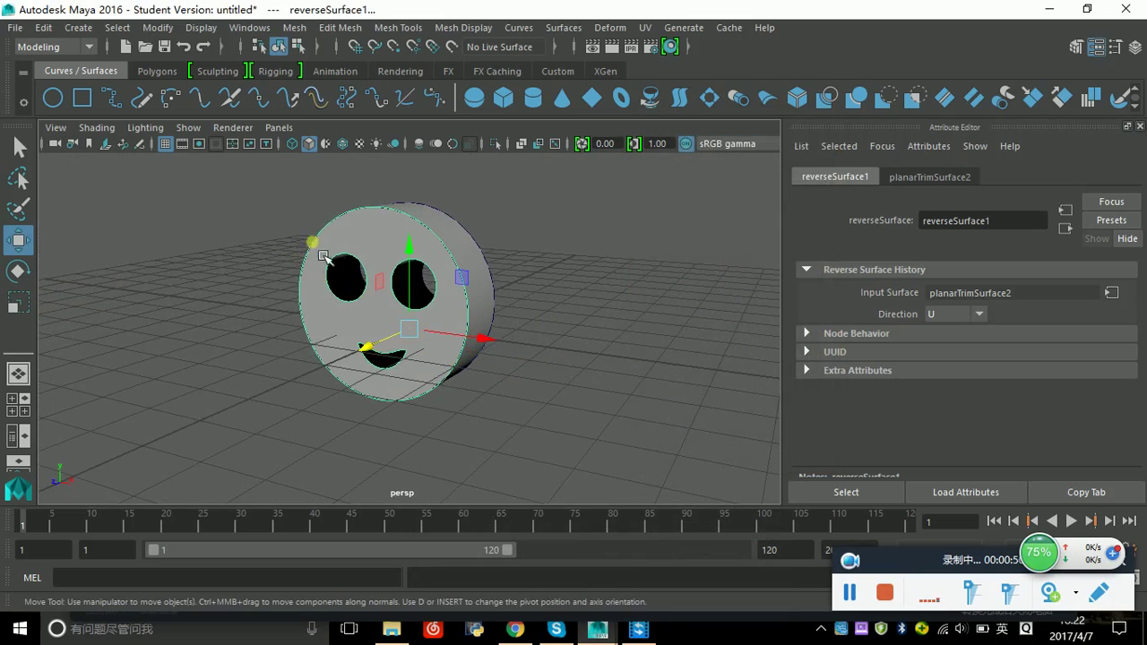
Step: Select the face cap and bring up the Assign New Material choices
left_click_drag(269, 179, 555, 430)
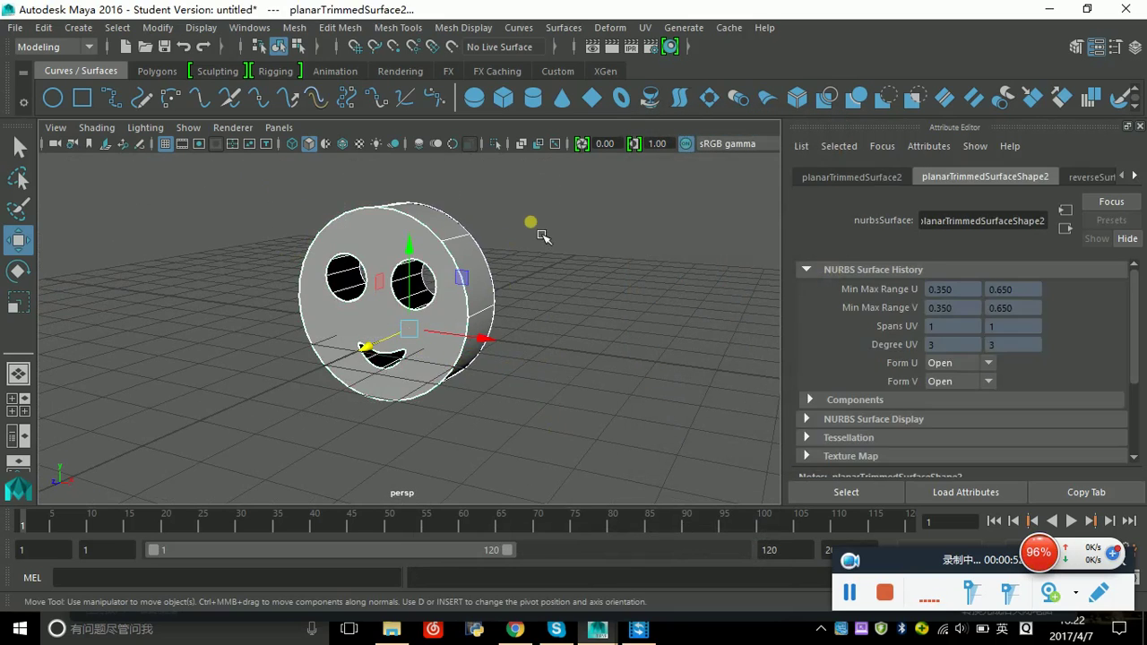
left_click(542, 236)
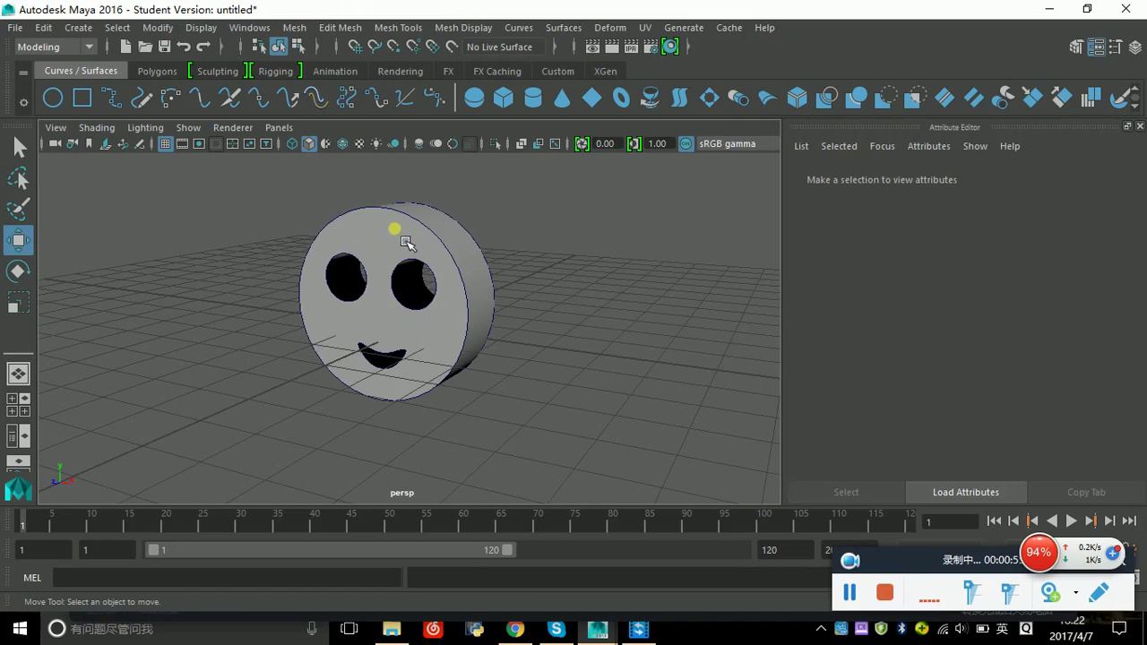
right_click_drag(405, 242, 363, 583)
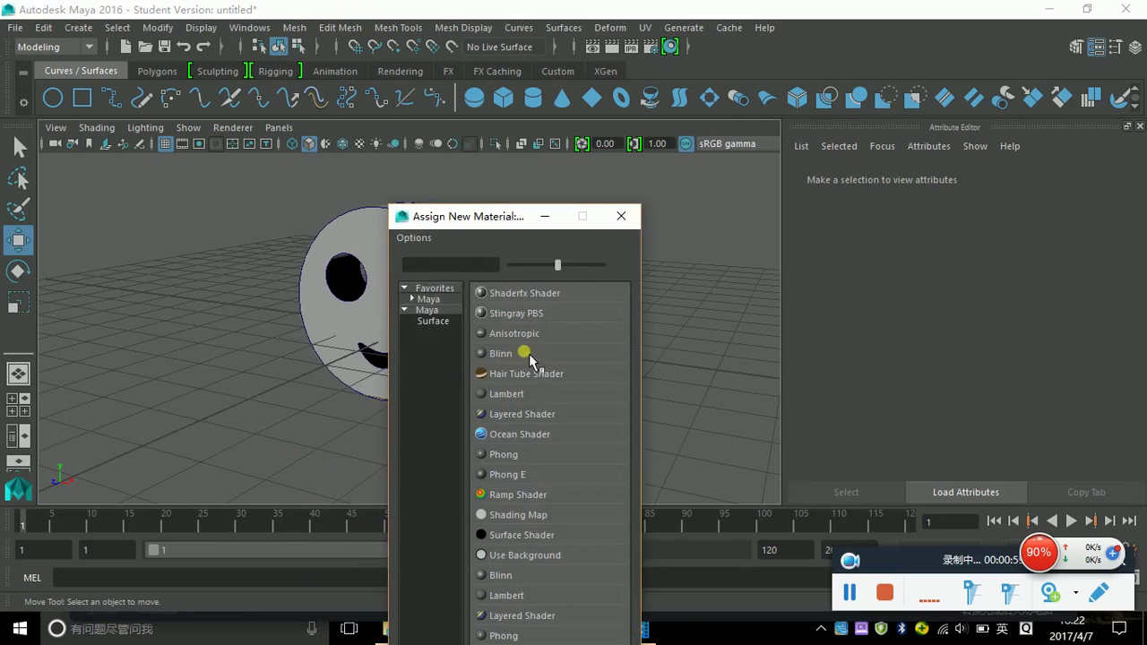
Step: Assign a new Blinn material to the front face cap
left_click(527, 354)
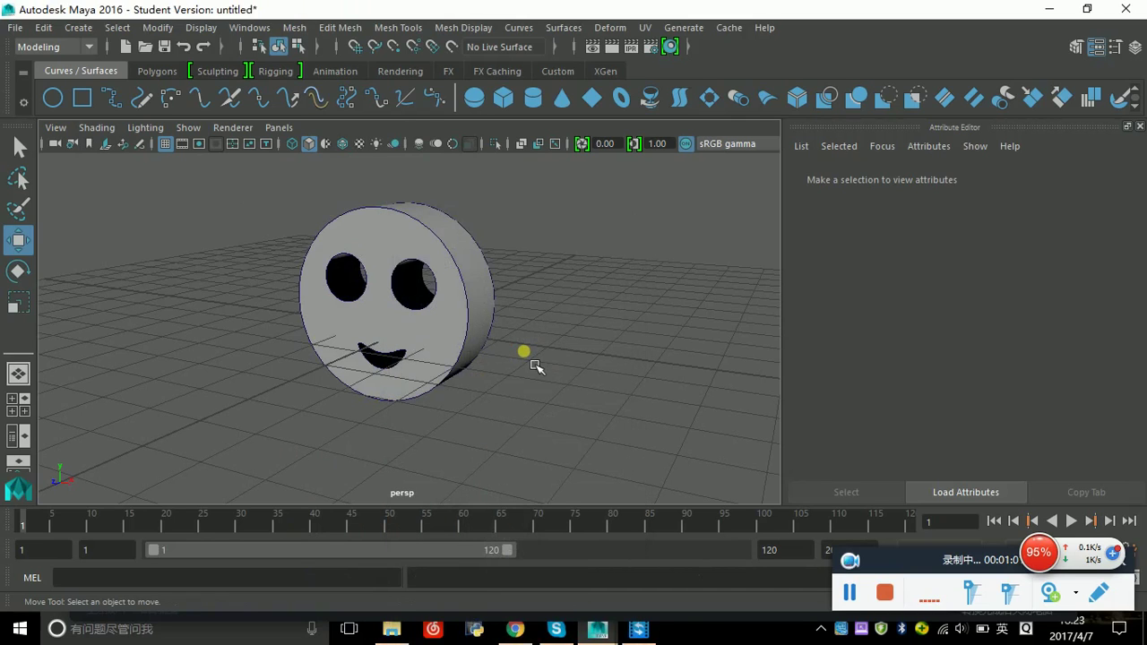
left_click(399, 258)
right_click_drag(395, 251, 454, 199)
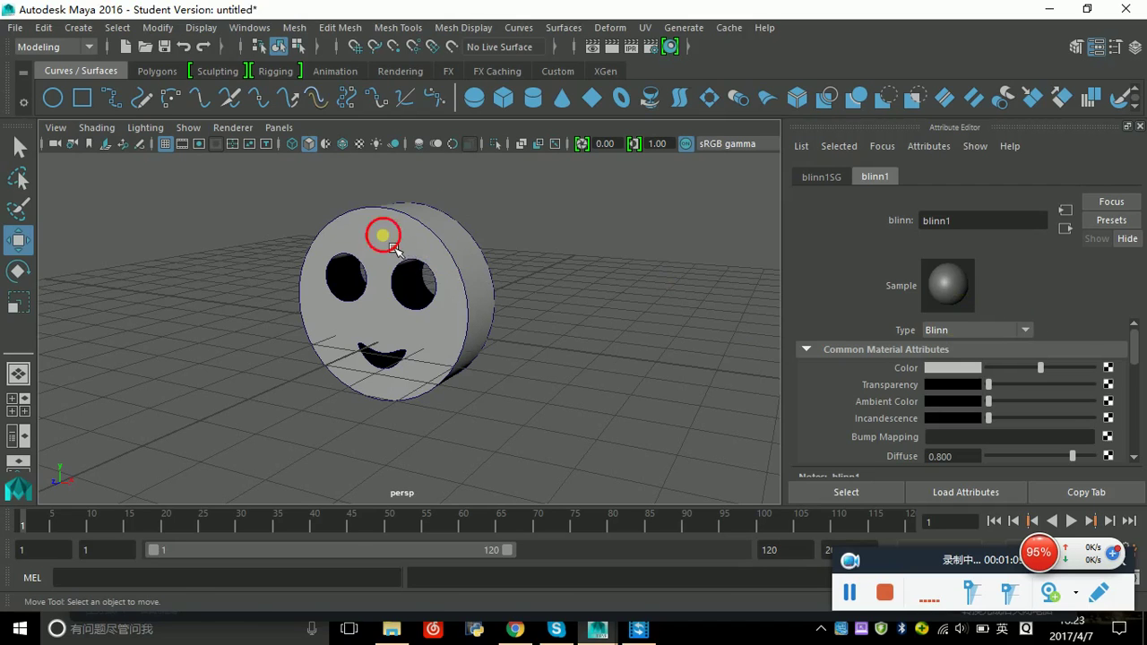
left_click(392, 244)
right_click_drag(377, 255, 381, 594)
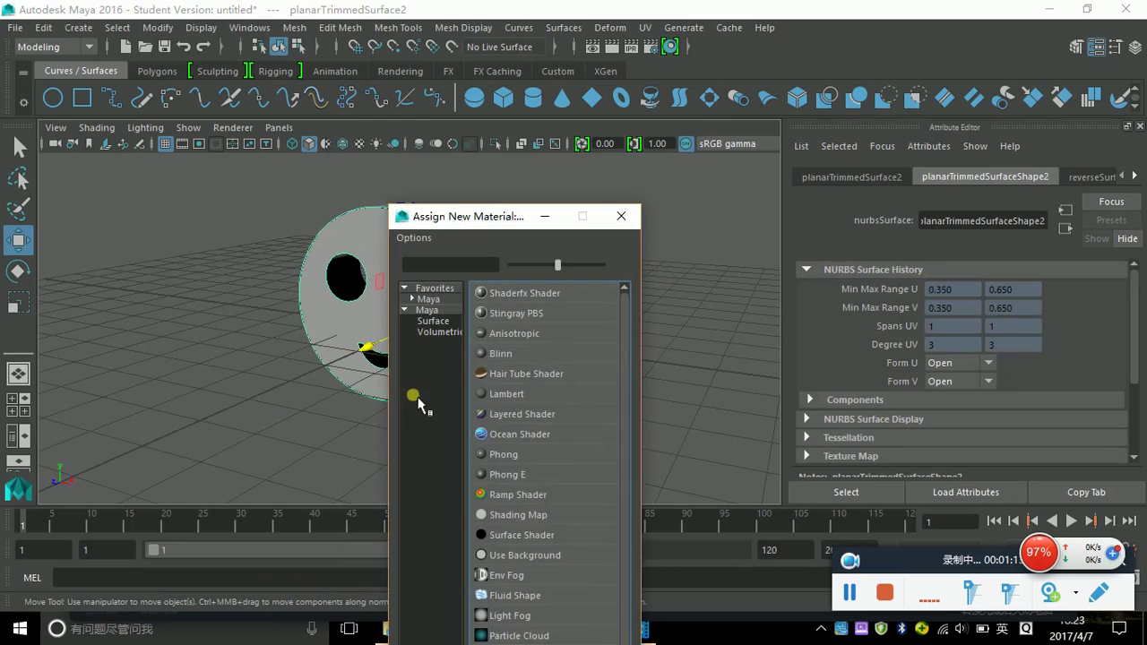
left_click(501, 353)
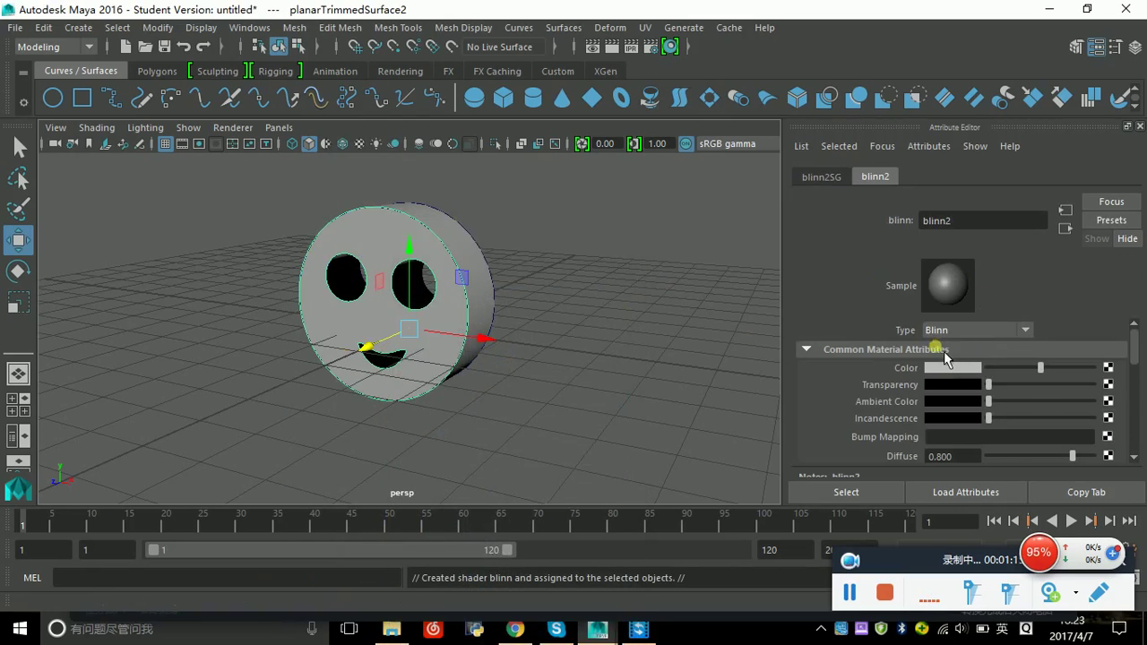
Step: Set the new Blinn's colour to bright yellow, then select the other face cap
left_click(956, 367)
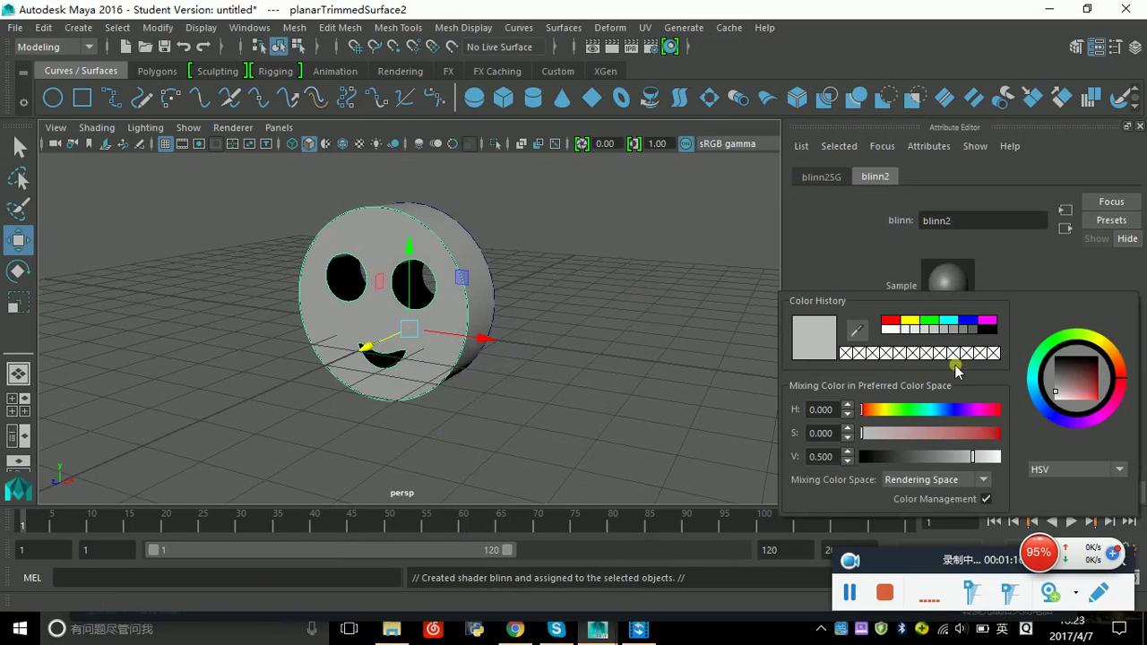
left_click(911, 321)
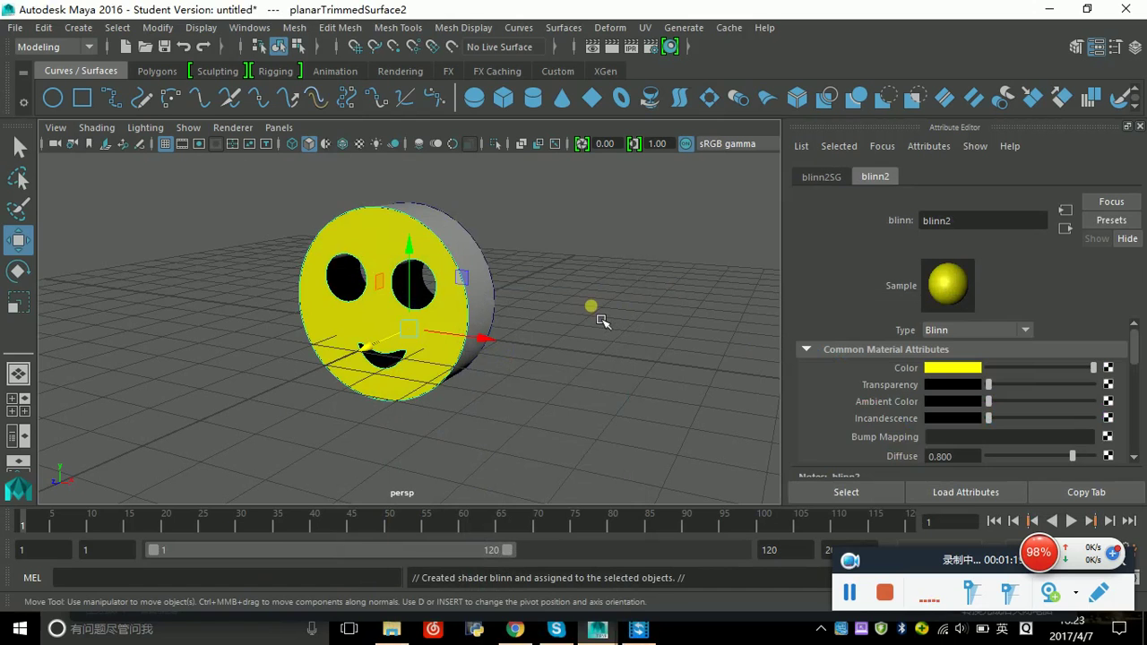
left_click_drag(629, 313, 418, 251, "alt")
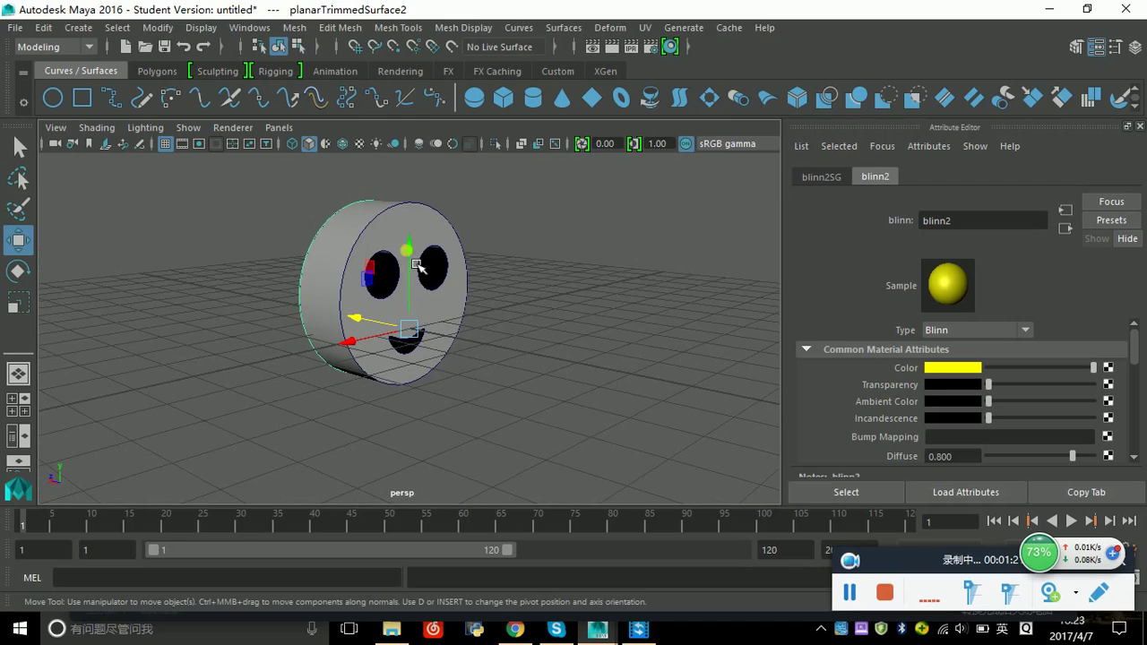
left_click(405, 246)
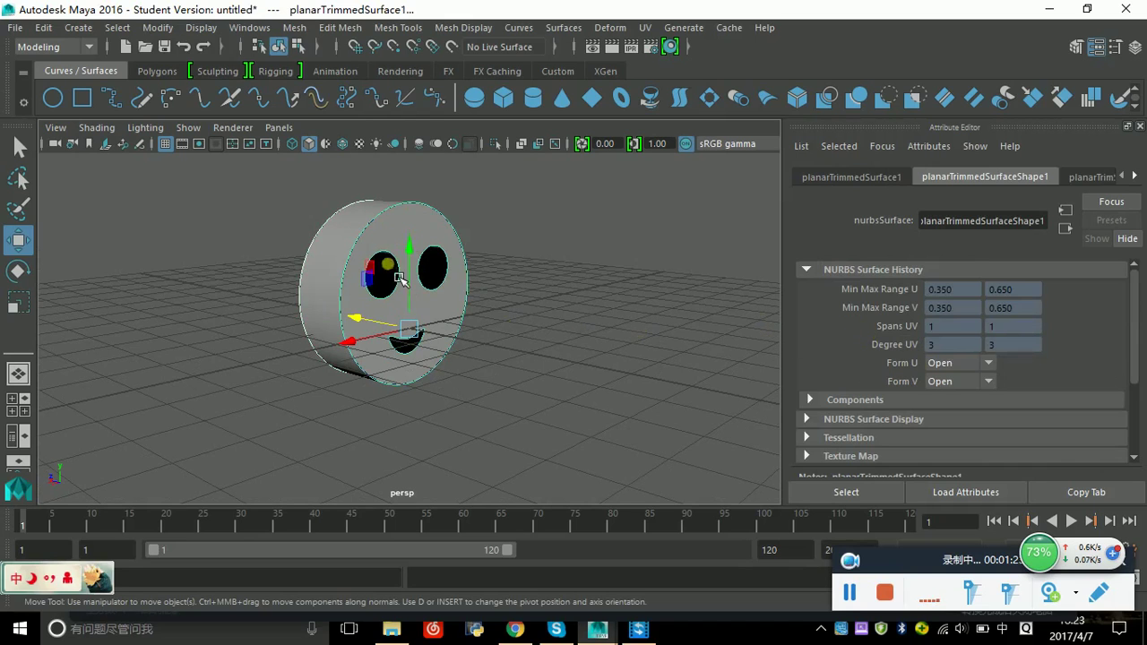
Step: Apply the existing yellow blinn2 material to the second face cap
right_click_drag(401, 259, 506, 592)
right_click(395, 254)
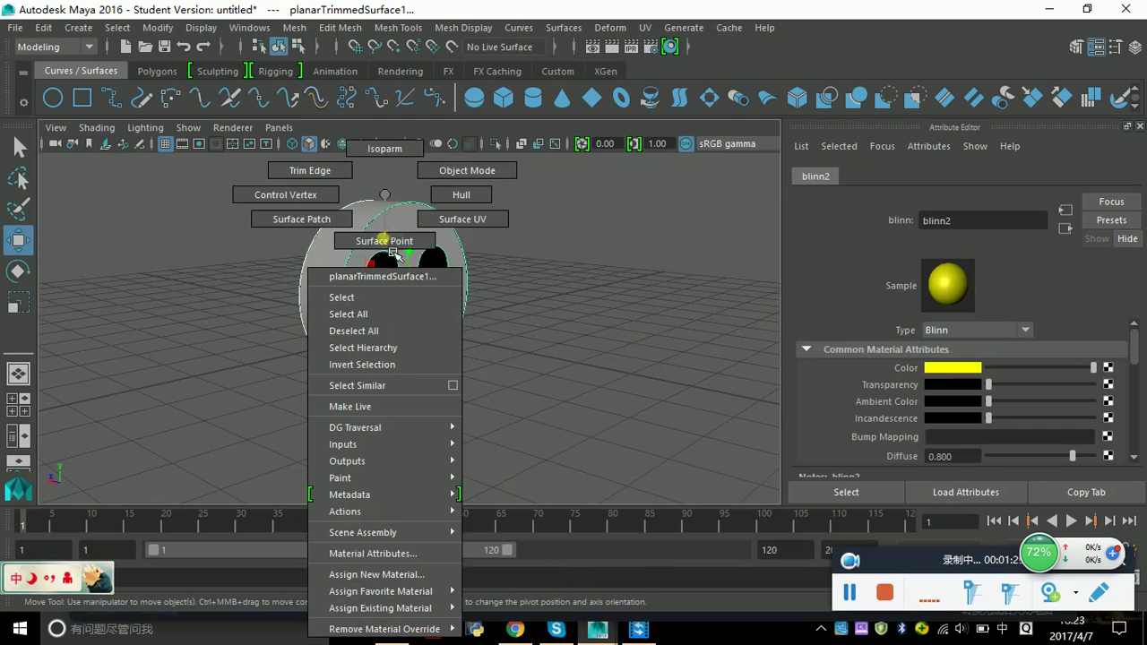
right_click_drag(388, 632, 508, 609)
Step: Select the cylinder's side surface and bring up its favourite materials list
left_click_drag(315, 445, 508, 454, "alt")
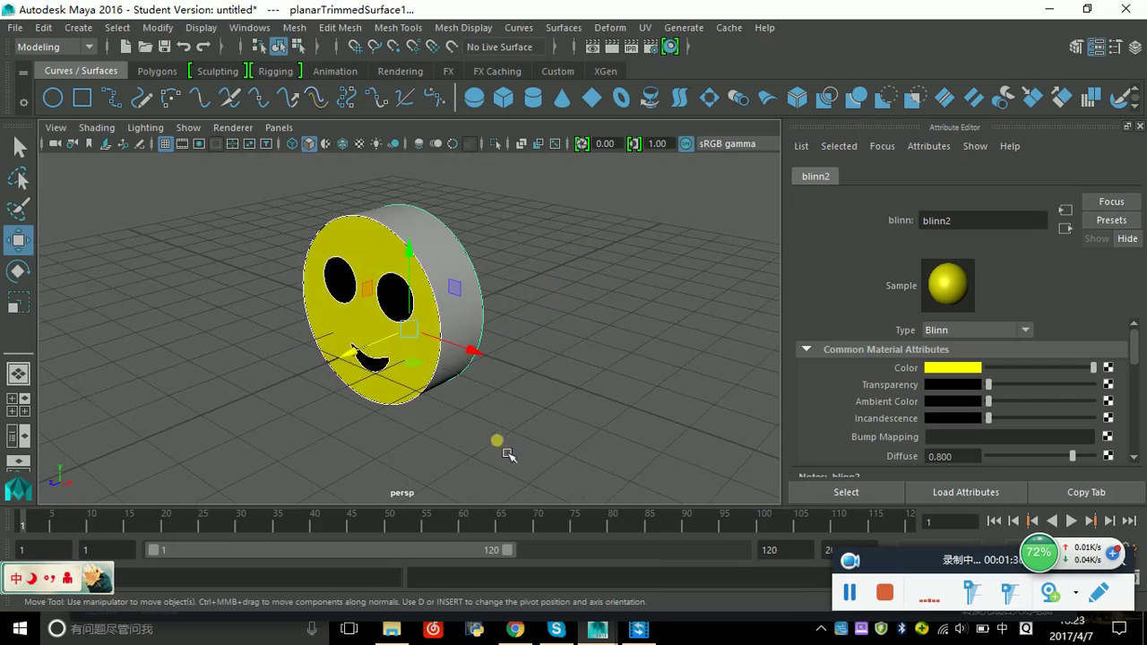
left_click(432, 246)
right_click_drag(433, 194, 439, 575)
Step: Give the side surface a new Blinn, blinn3, and tune its colour to green
left_click(532, 358)
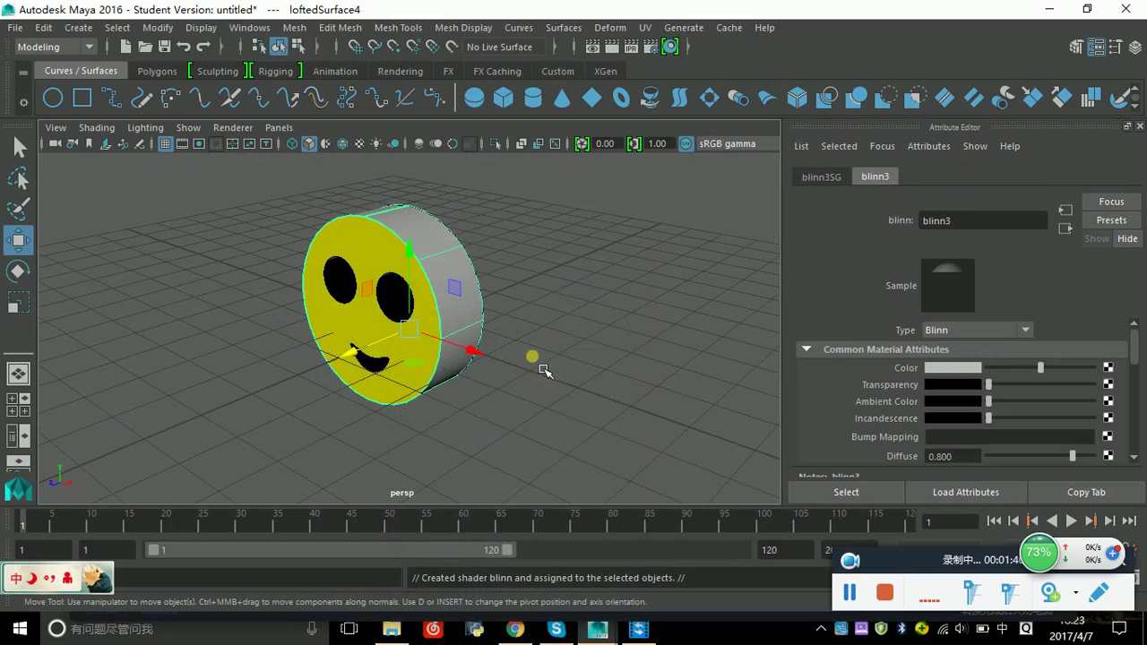
left_click(952, 367)
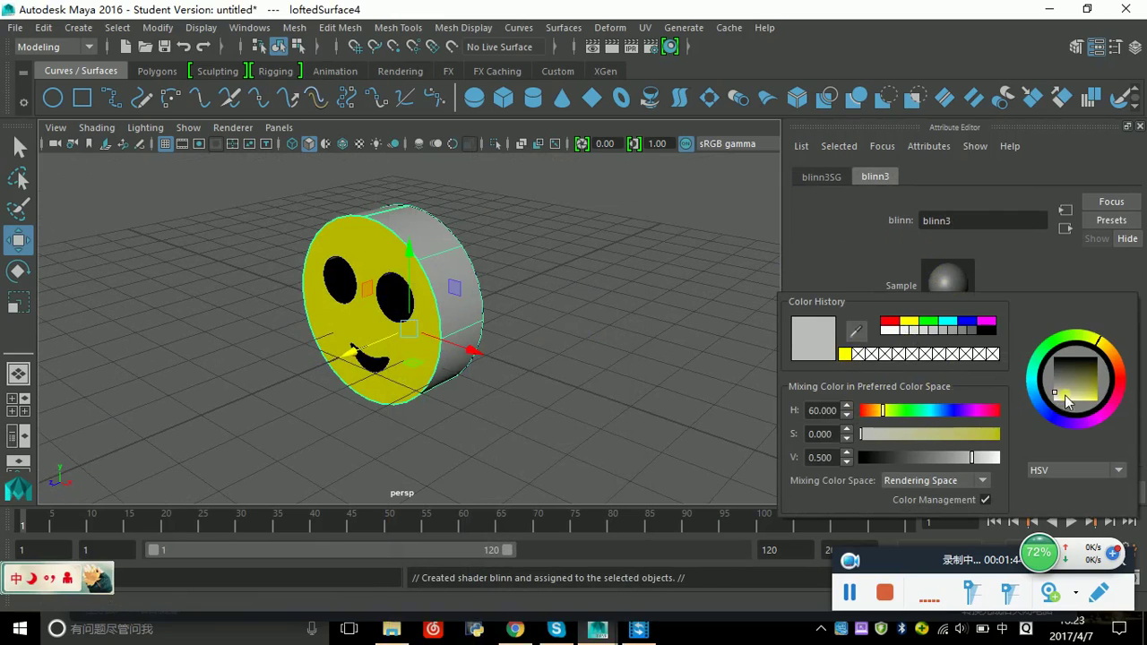
left_click_drag(1067, 401, 1075, 396)
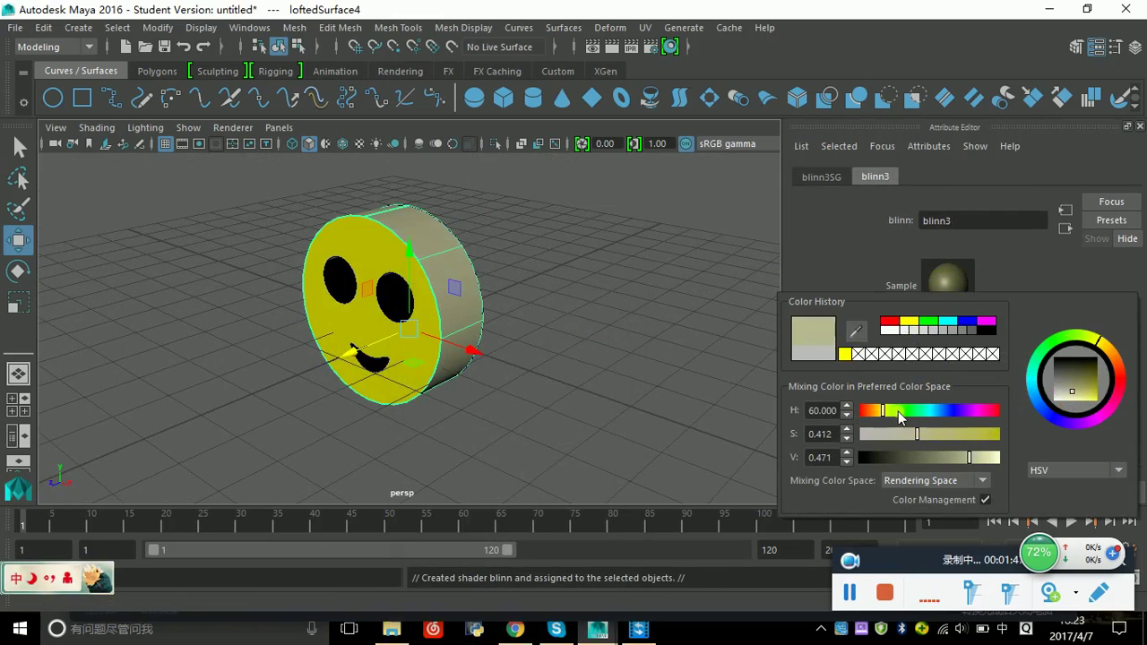
left_click_drag(898, 411, 913, 411)
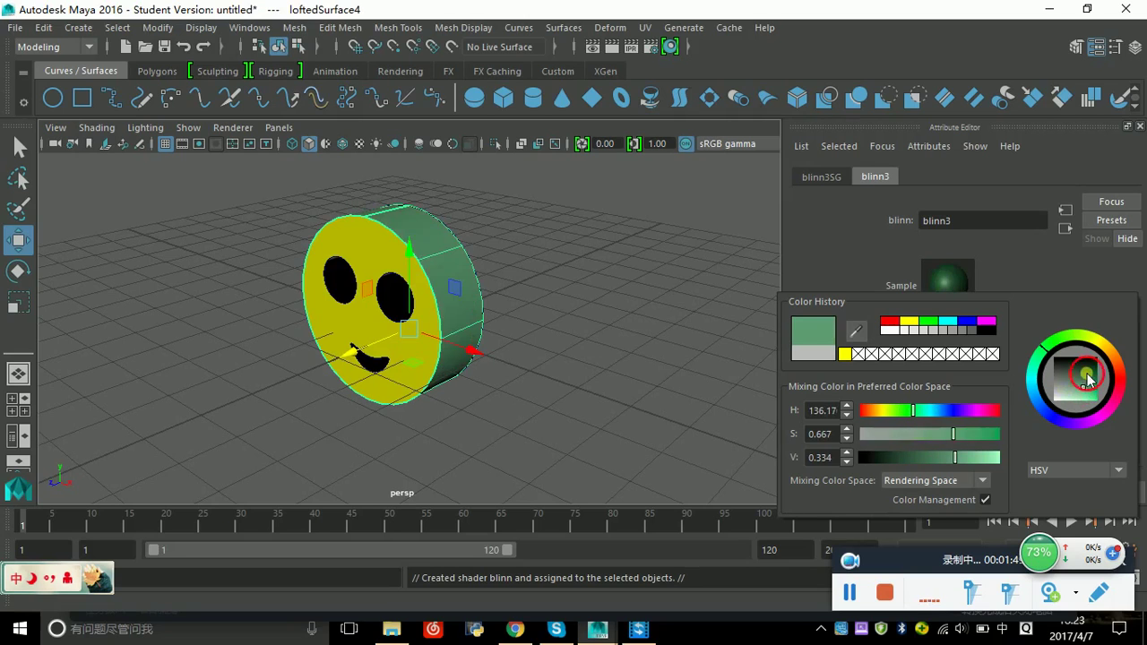
left_click_drag(1087, 380, 1007, 410)
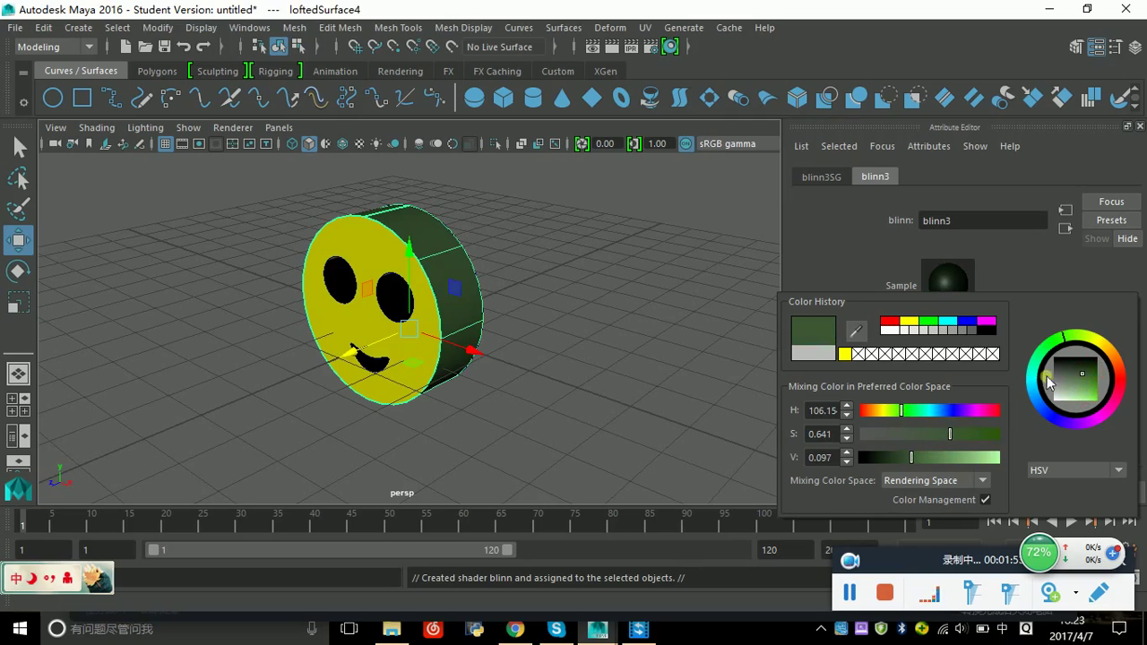
left_click_drag(1048, 383, 1082, 404)
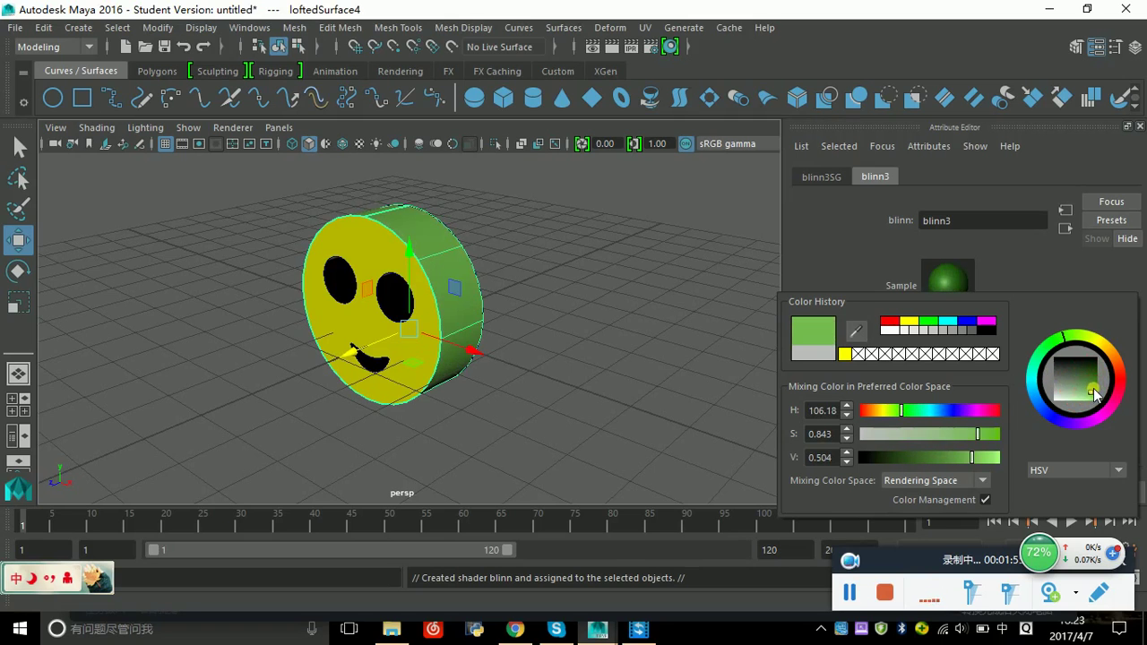
Step: Keep the green colour, close the colour chooser, and clear the selection
left_click(632, 358)
left_click_drag(641, 370, 628, 350, "alt")
left_click(595, 359)
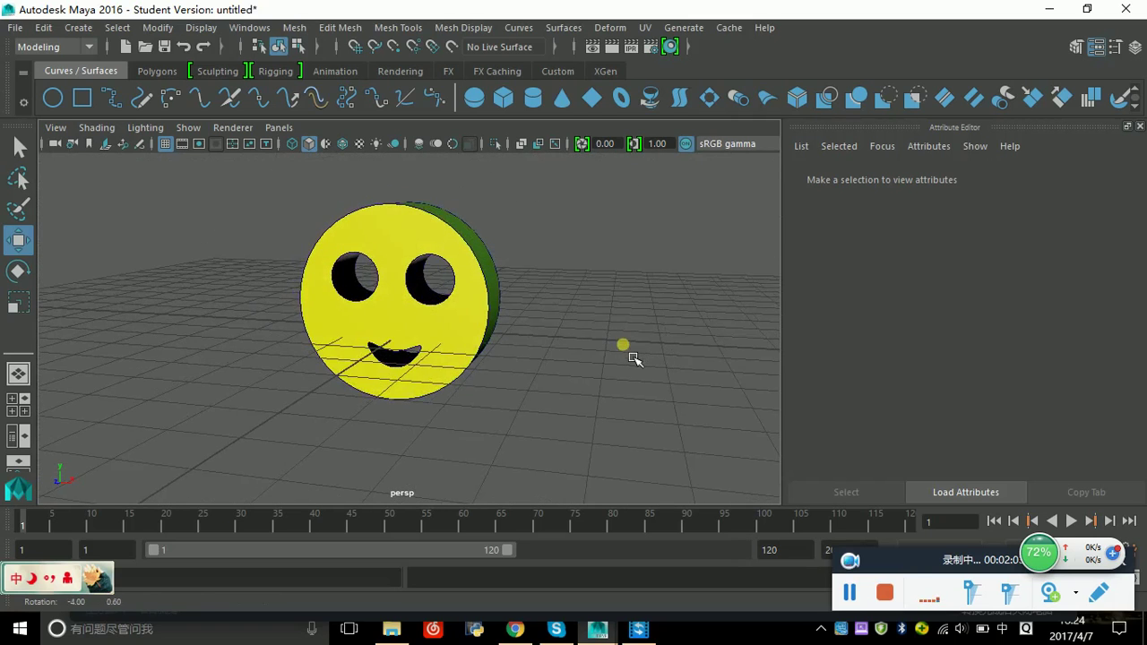
Step: Select both eye rings and the mouth and give them a new Blinn material
left_click(356, 309)
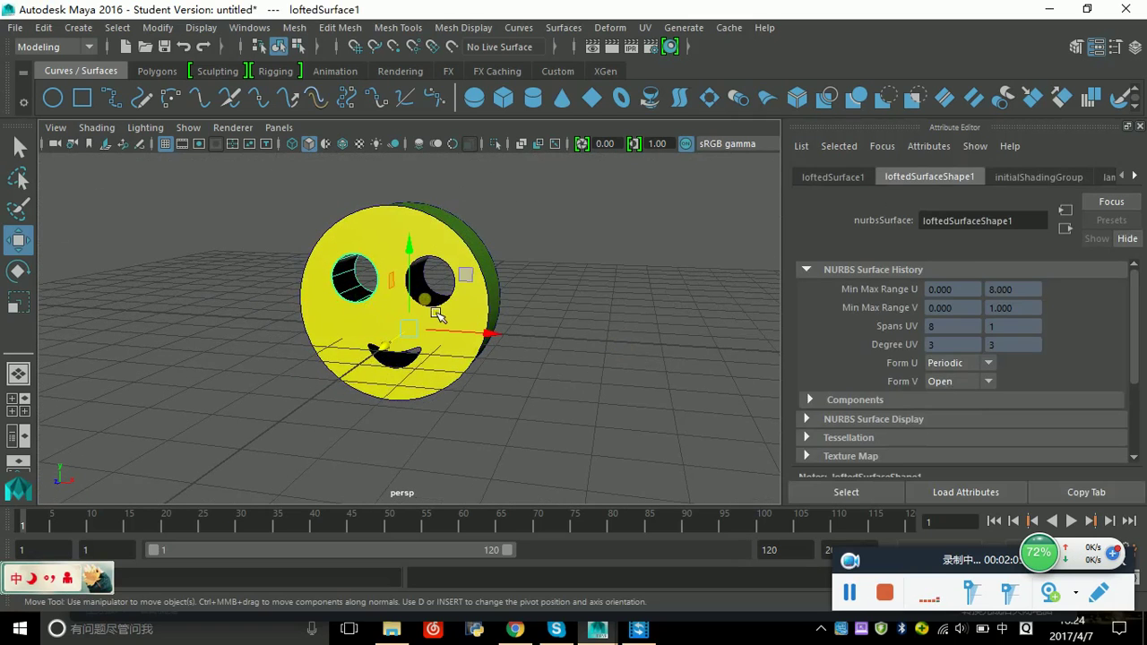
left_click(437, 314, "shift")
left_click(407, 381)
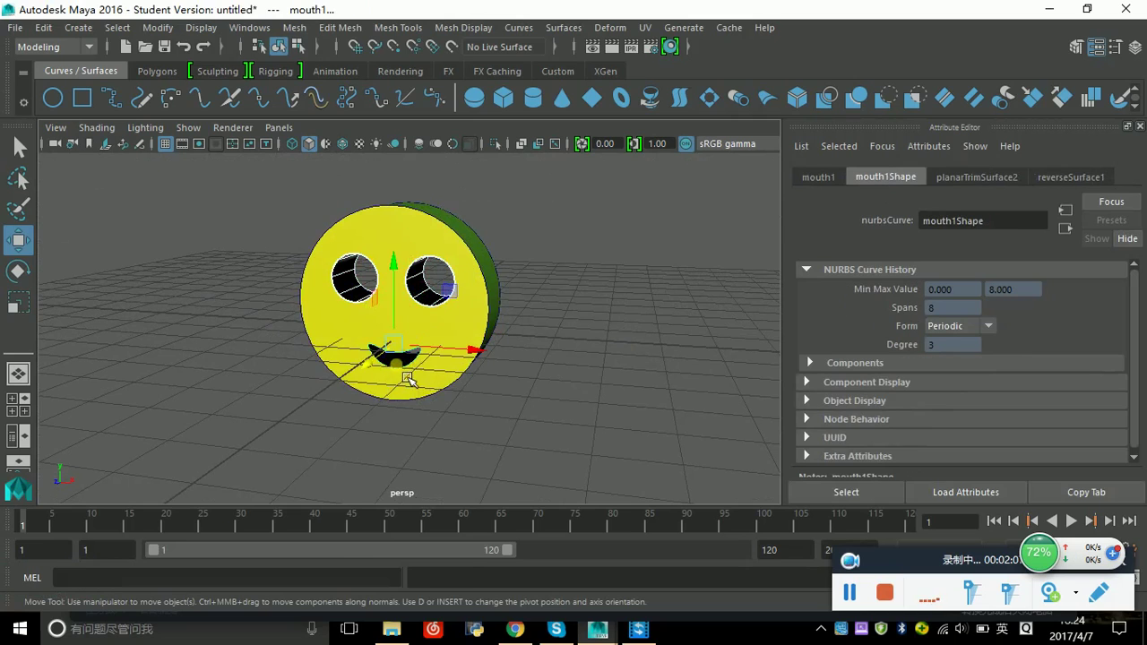
right_click_drag(408, 380, 434, 581)
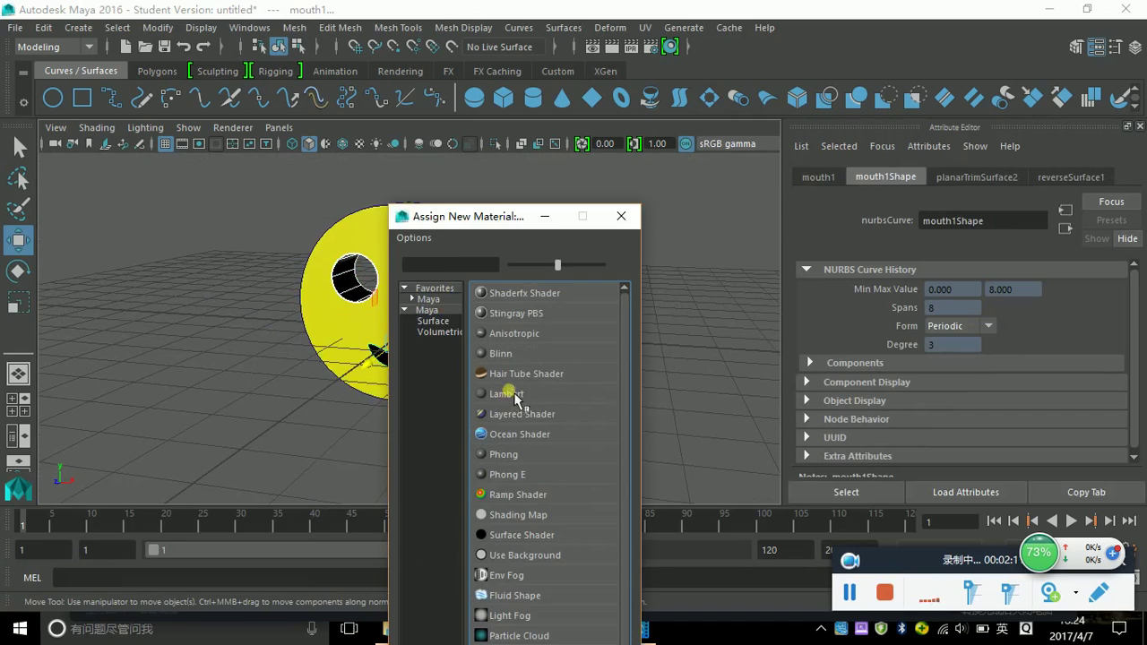
left_click(503, 353)
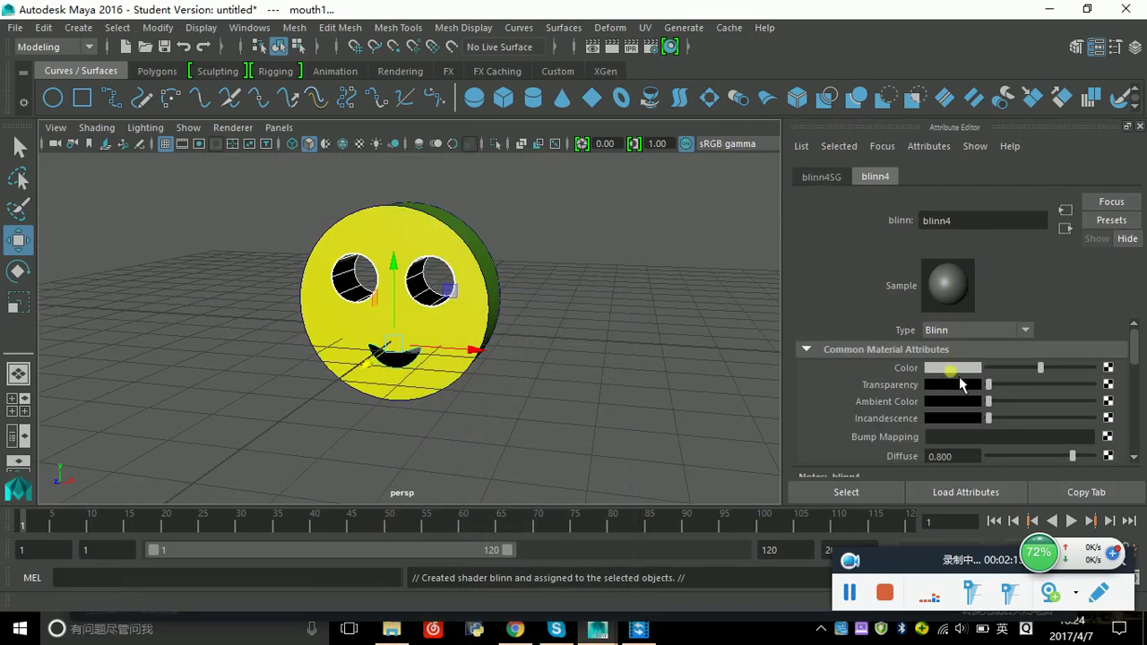
Step: Set blinn4's colour to a slightly desaturated deep teal
left_click(951, 368)
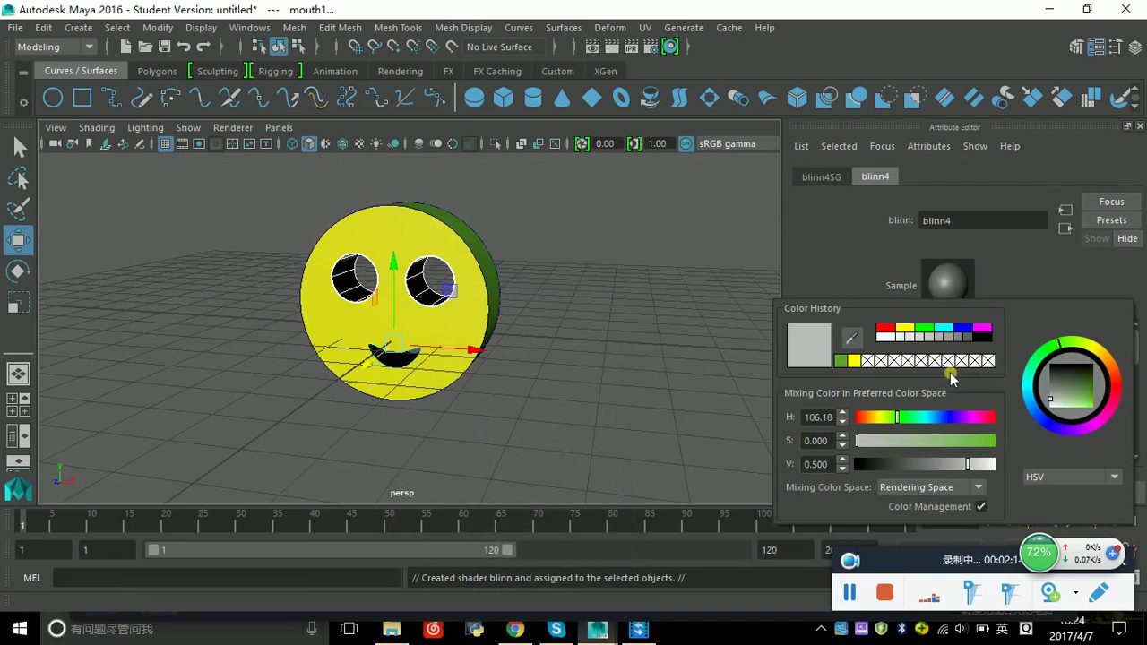
left_click(854, 361)
left_click(916, 417)
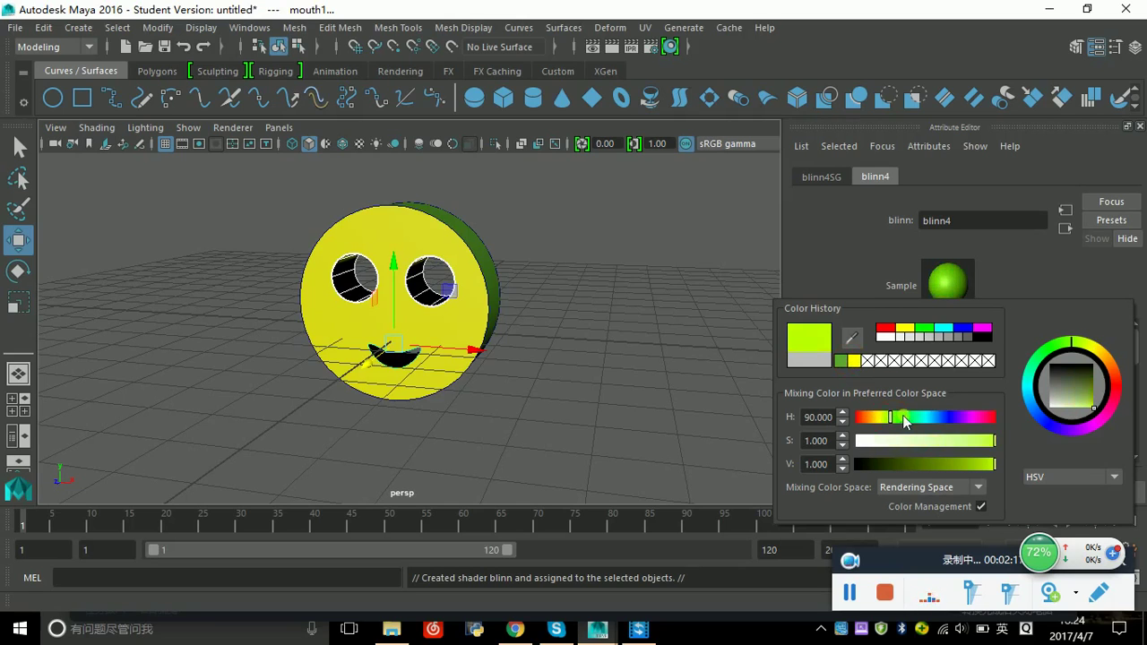
mouse_move(1065, 395)
left_mouse_down()
mouse_move(1093, 403)
mouse_move(1076, 401)
left_mouse_up()
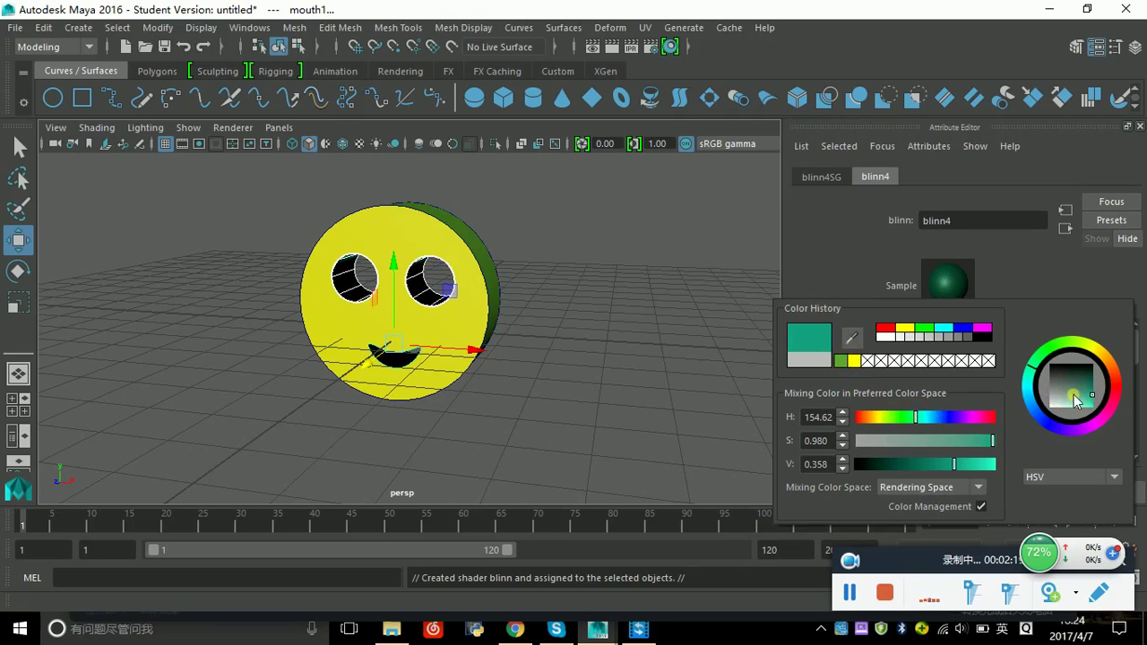
left_click(917, 439)
left_click(965, 440)
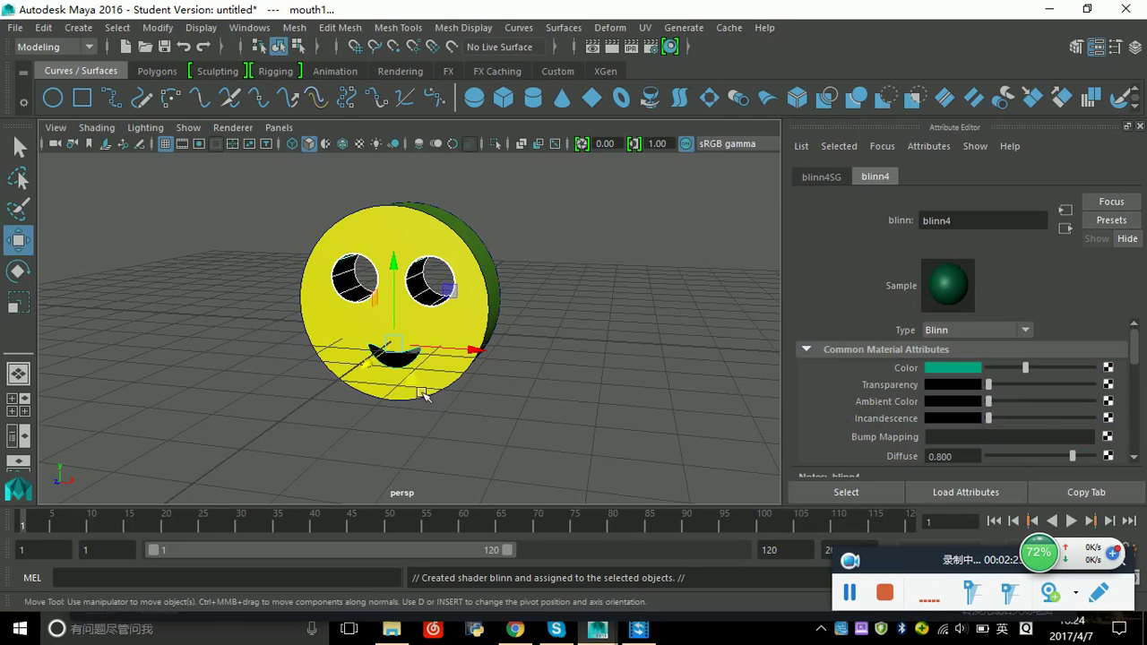
Step: Apply blinn4 from the existing materials and clear the selection
right_click_drag(438, 319, 576, 591)
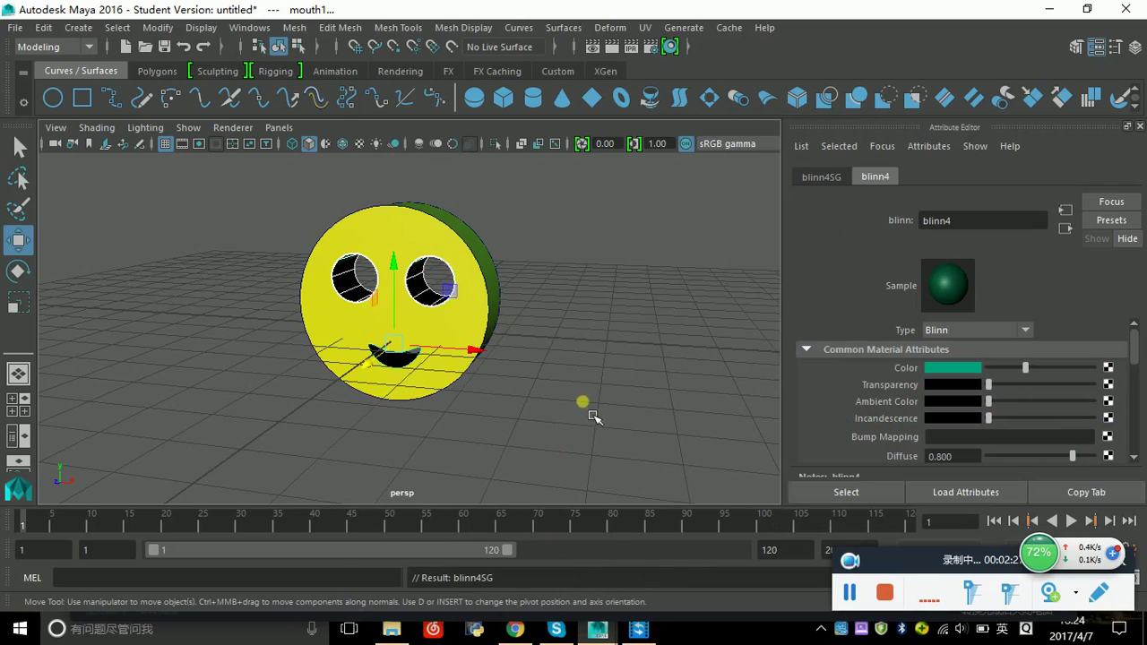
left_click(580, 412)
left_click_drag(584, 419, 472, 376, "alt")
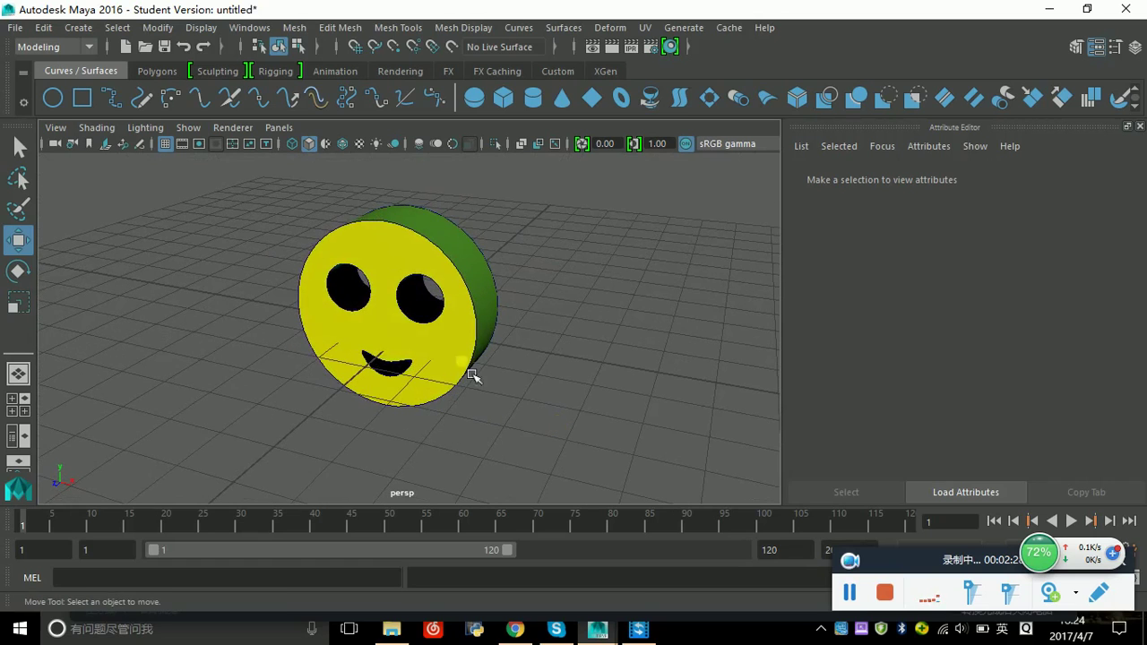
left_click(358, 299)
left_click(429, 314, "shift")
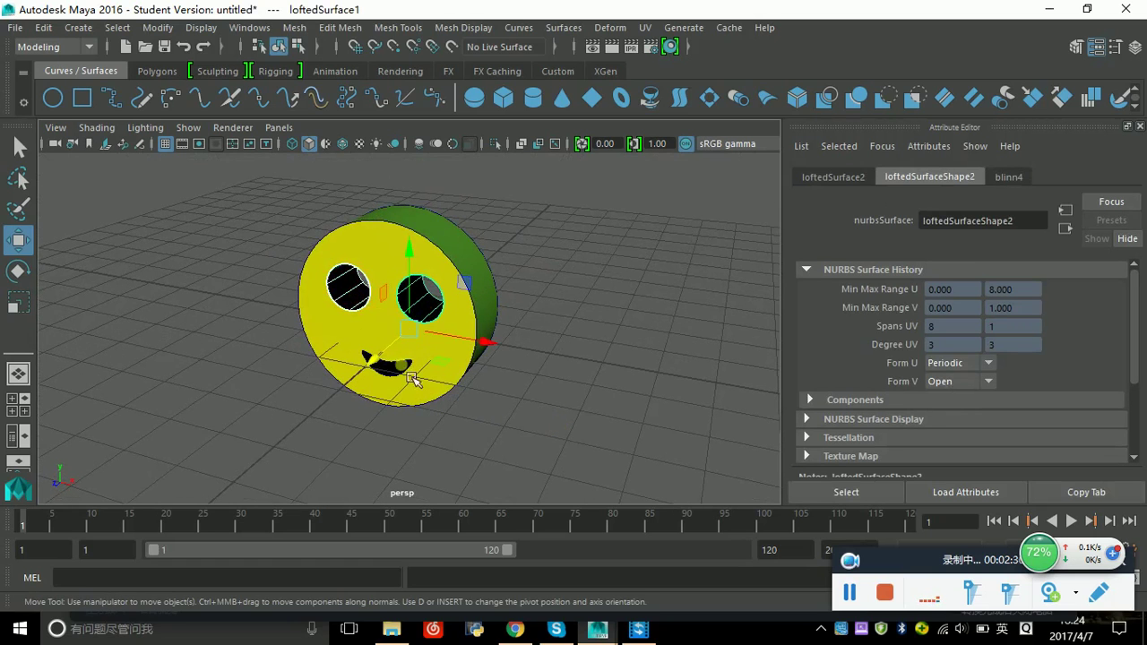
left_click(406, 390, "shift")
left_click(564, 28)
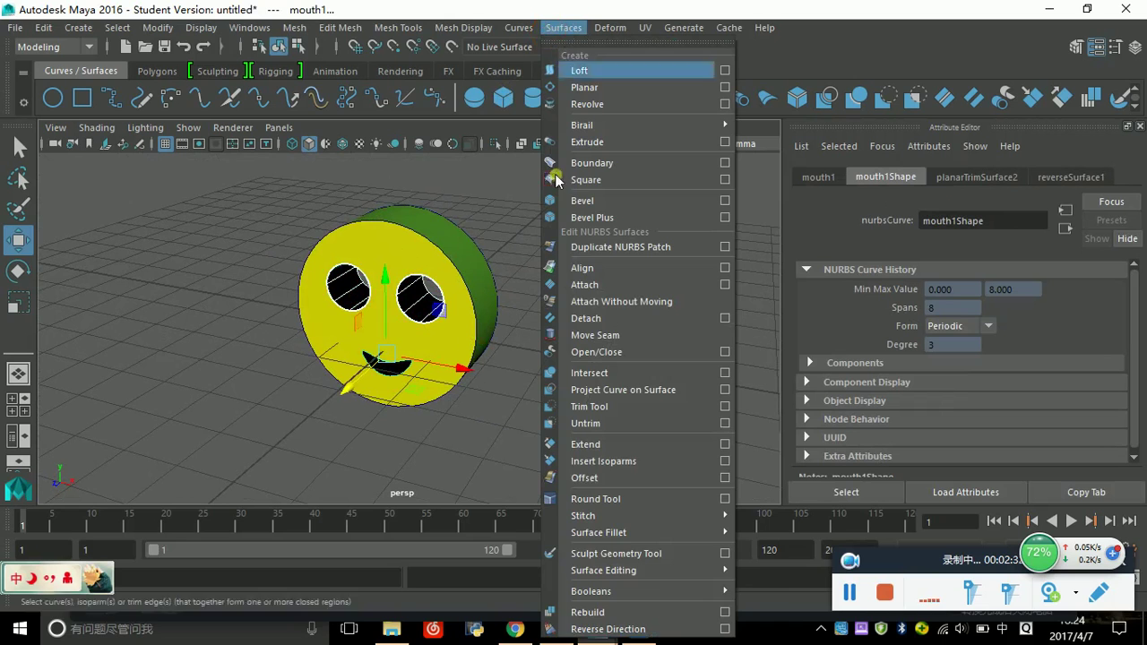
left_click(596, 630)
left_click(567, 387)
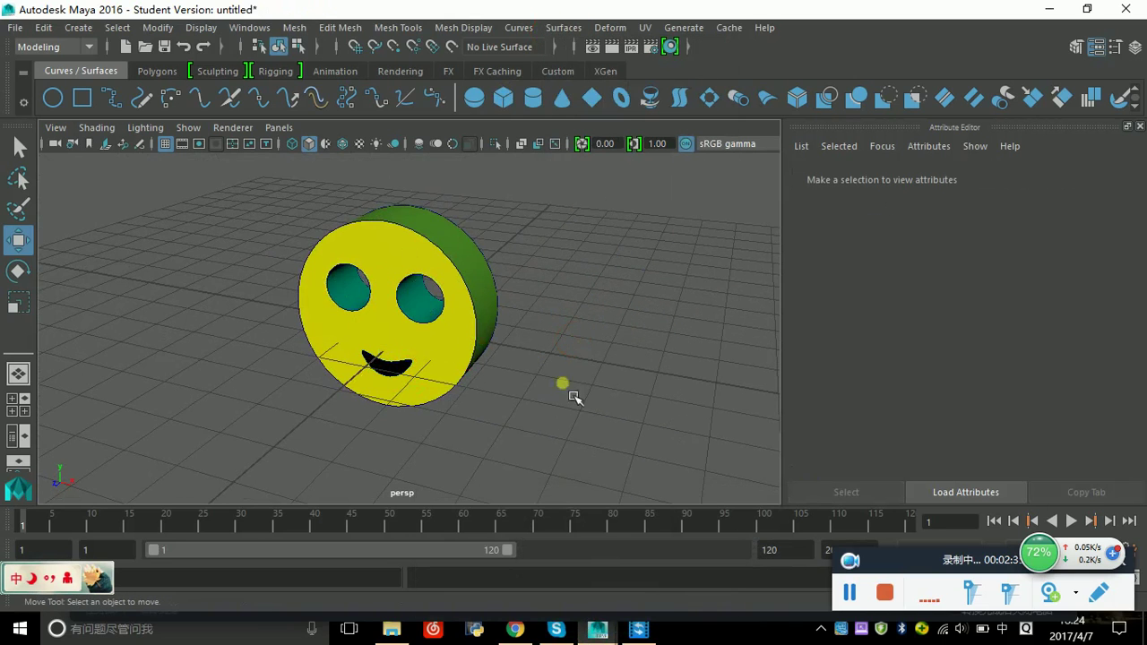
mouse_move(563, 442)
left_mouse_down("alt")
mouse_move(609, 404)
mouse_move(602, 436)
mouse_move(551, 432)
left_mouse_up("alt")
left_click(394, 379)
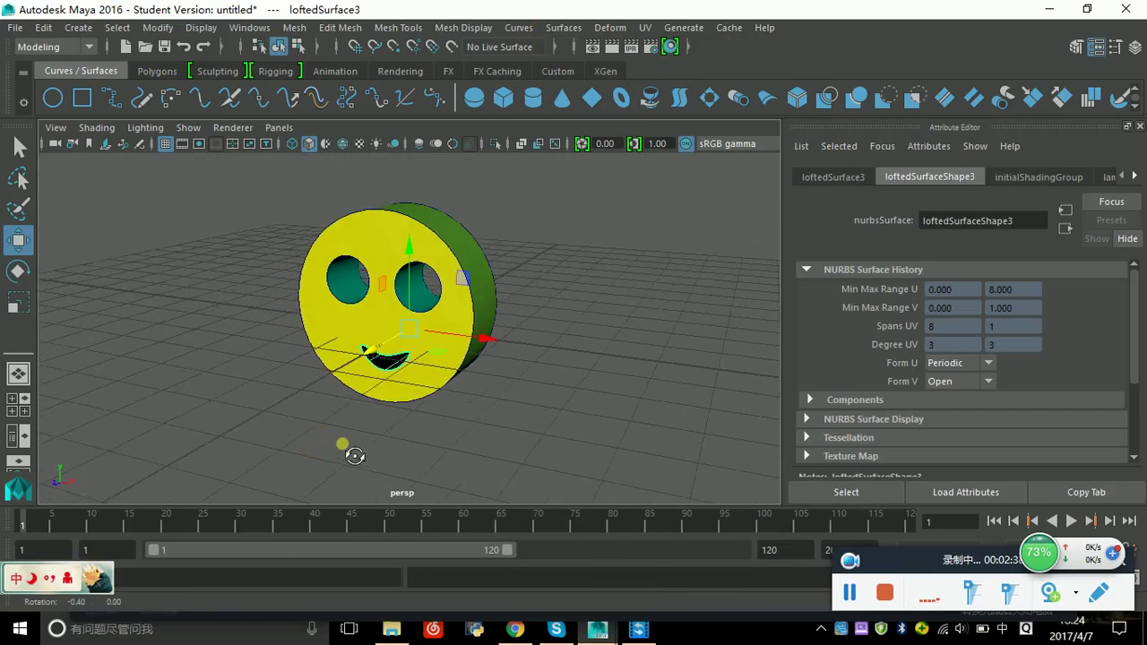
left_click(189, 56)
left_click(189, 55)
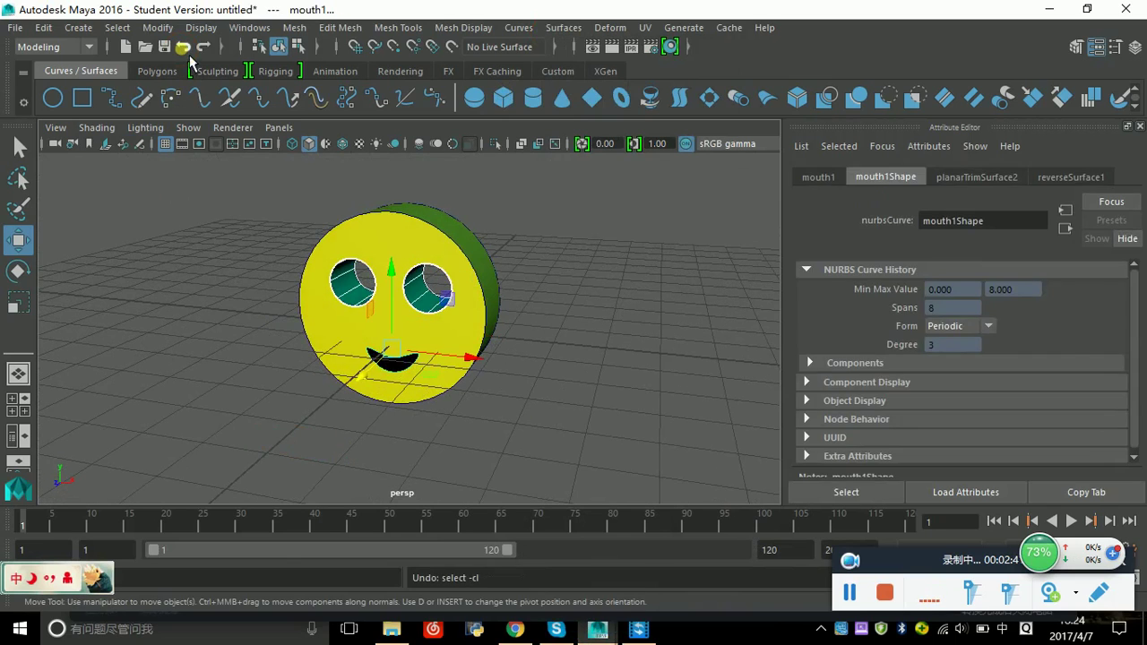
left_click(189, 55)
left_click(189, 56)
left_click(173, 257)
left_click_drag(687, 402, 655, 408, "alt")
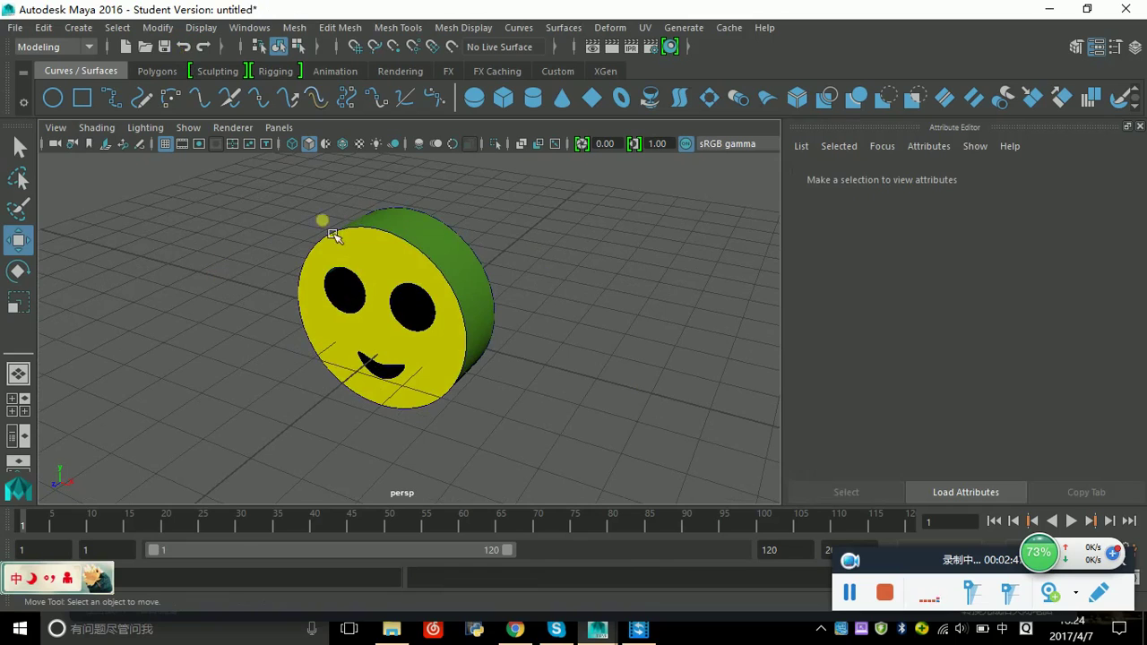
left_click_drag(601, 374, 637, 348, "alt")
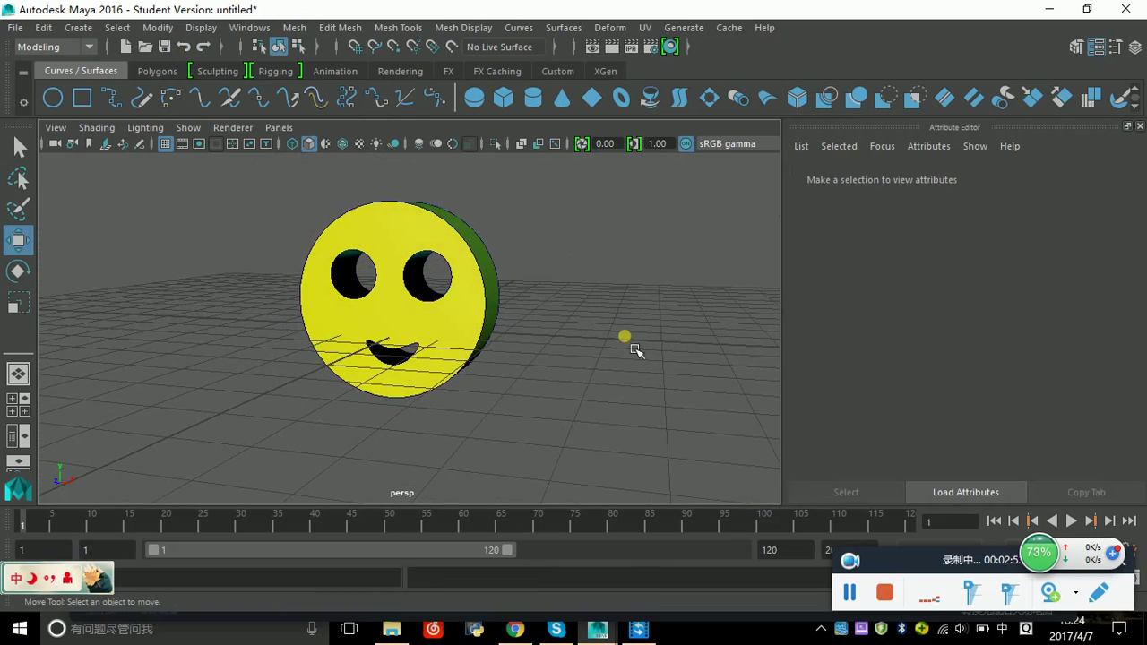